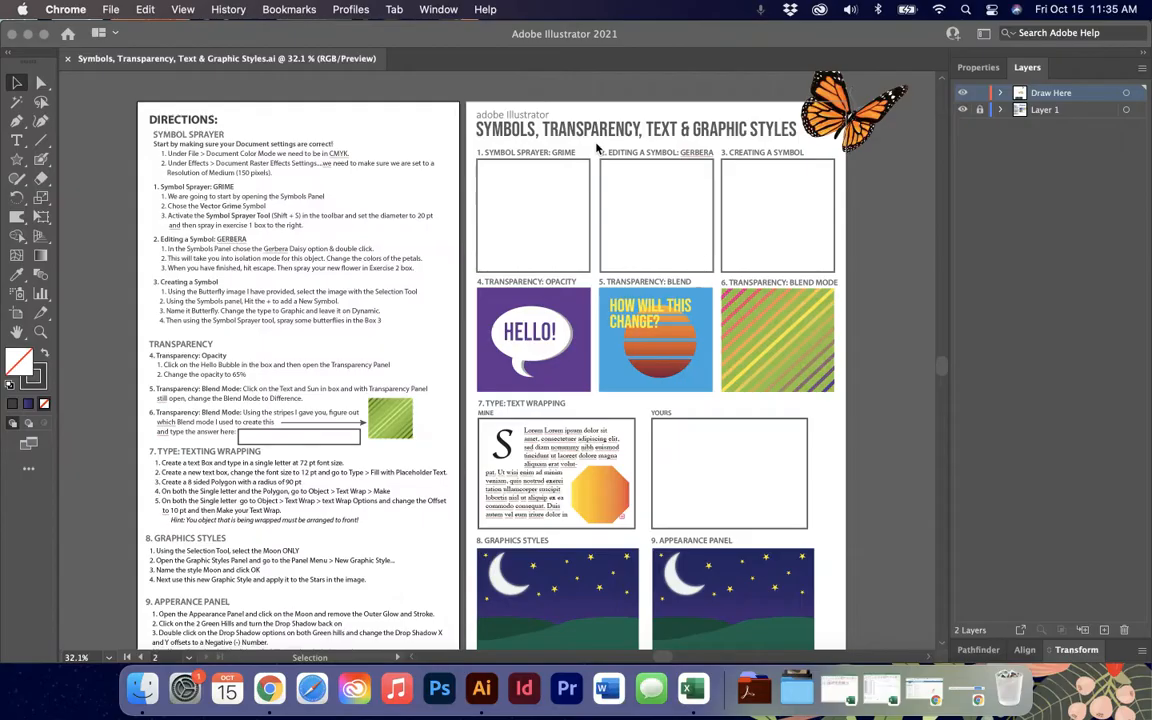
# Step: Activate the Symbol Sprayer tool and bring up the document's symbols with extra room for browsing them
pyautogui.click(597, 148)
pyautogui.press('super+equal')
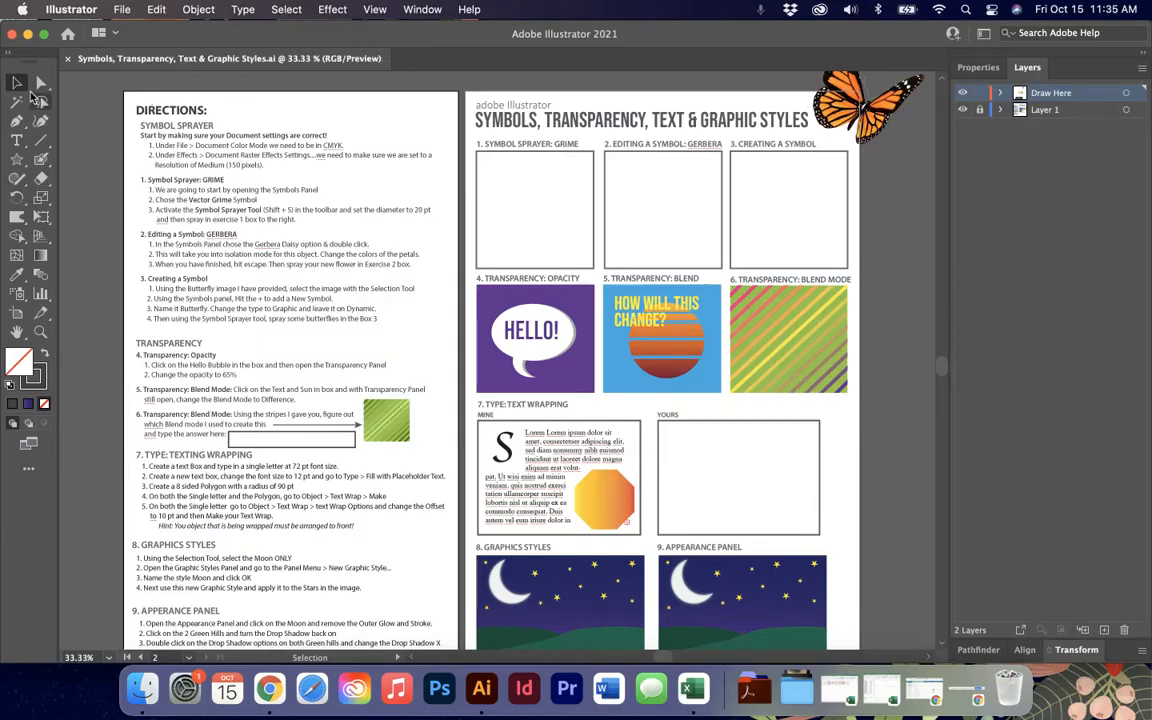
pyautogui.click(24, 301)
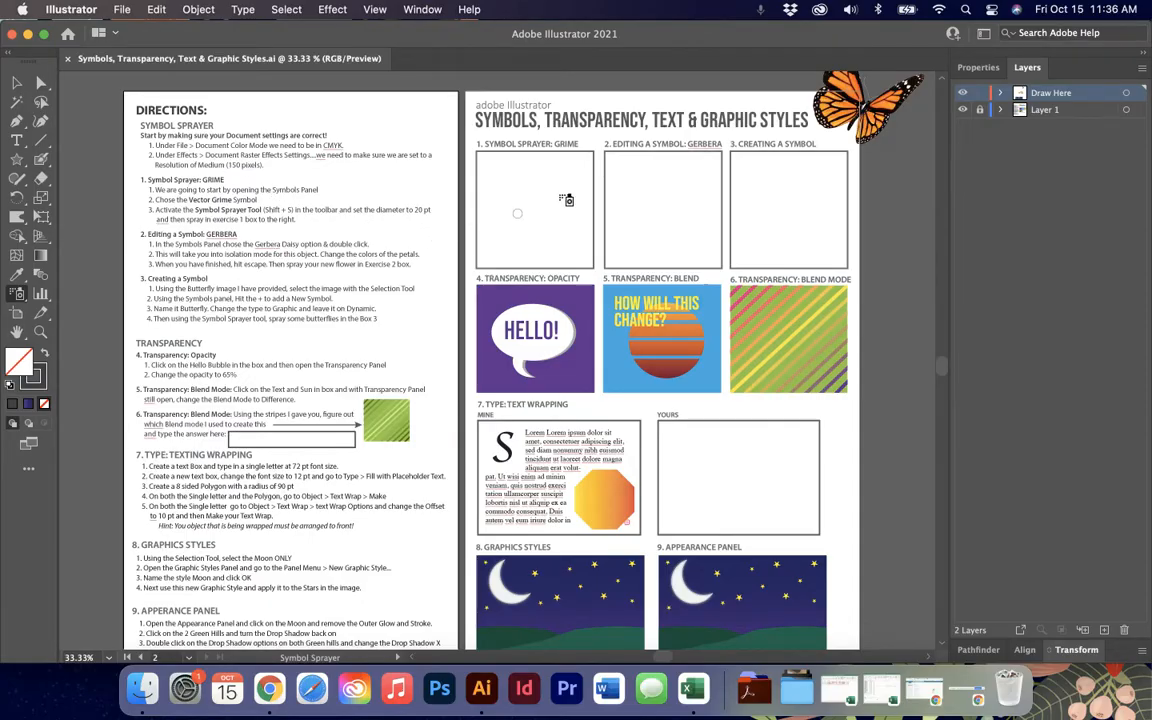
pyautogui.click(422, 10)
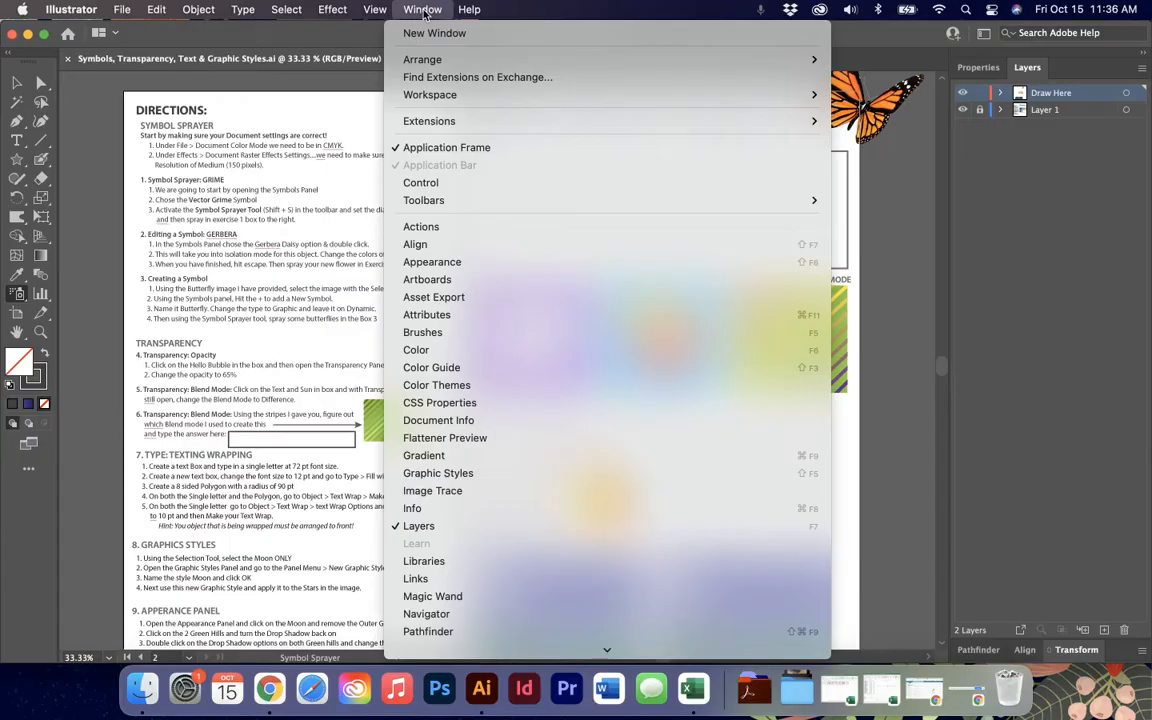
pyautogui.scroll(-5, 451, 593)
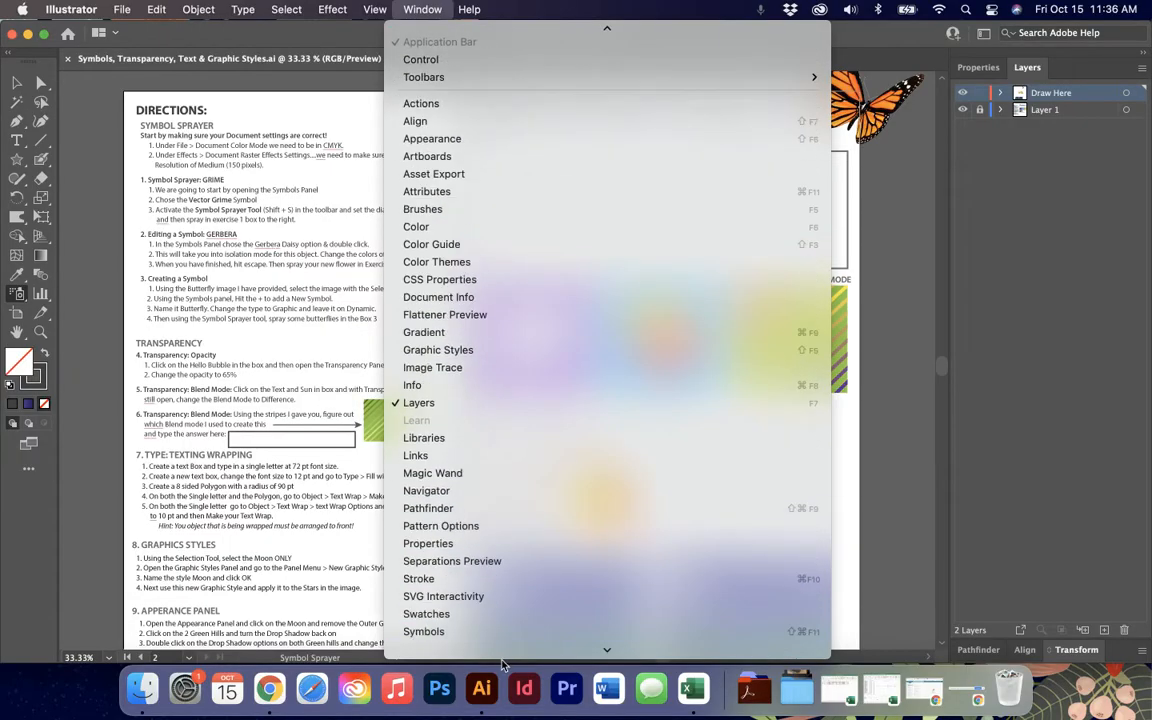
pyautogui.click(447, 455)
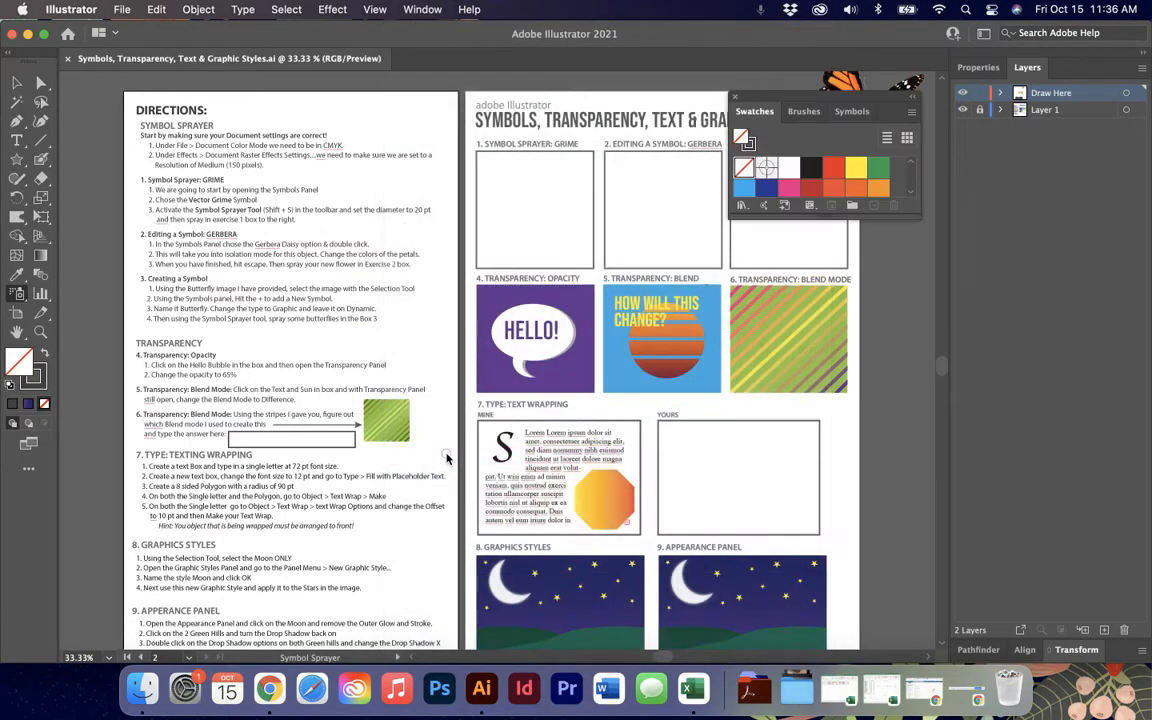
pyautogui.click(851, 112)
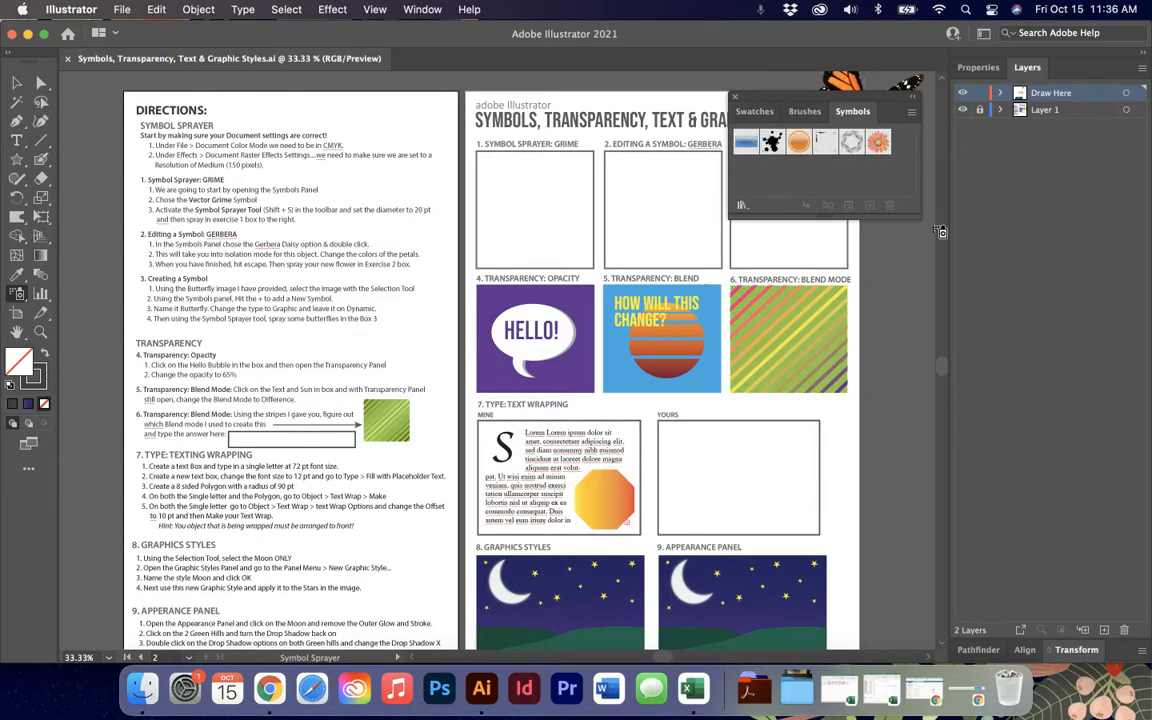
pyautogui.moveTo(920, 214); pyautogui.dragTo(935, 349)
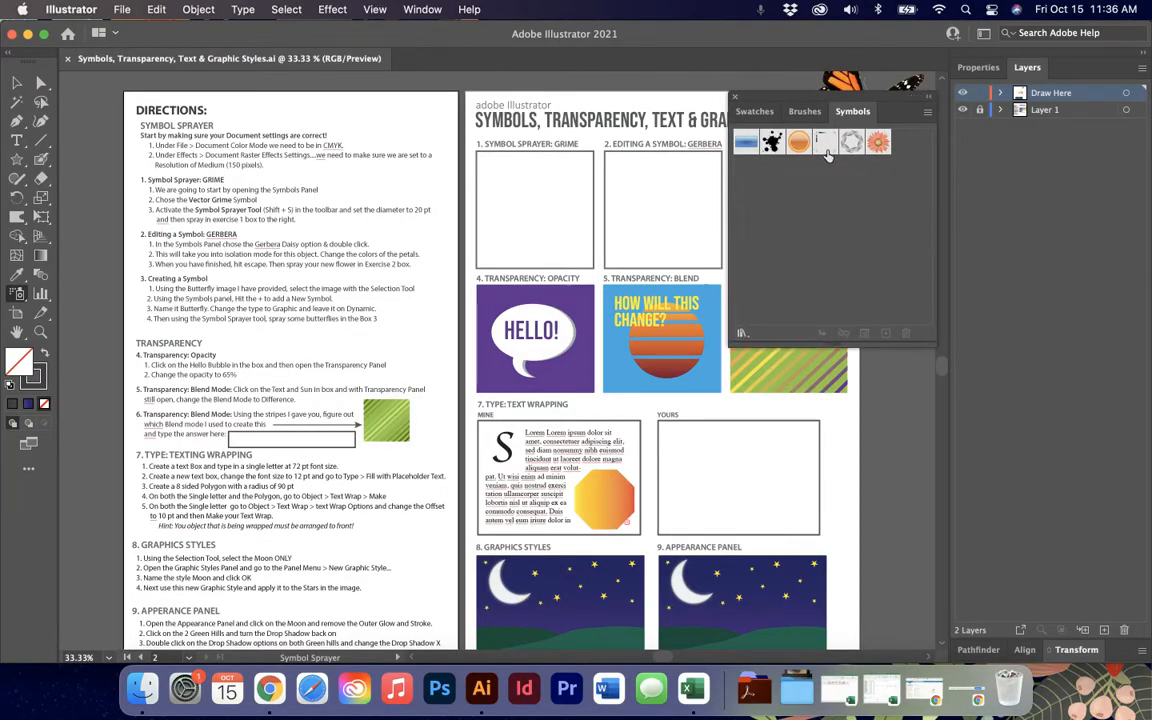
# Step: Add the red airplane, recycling and red star symbols from the Maps library and the flask from the Mad Science library
pyautogui.click(742, 333)
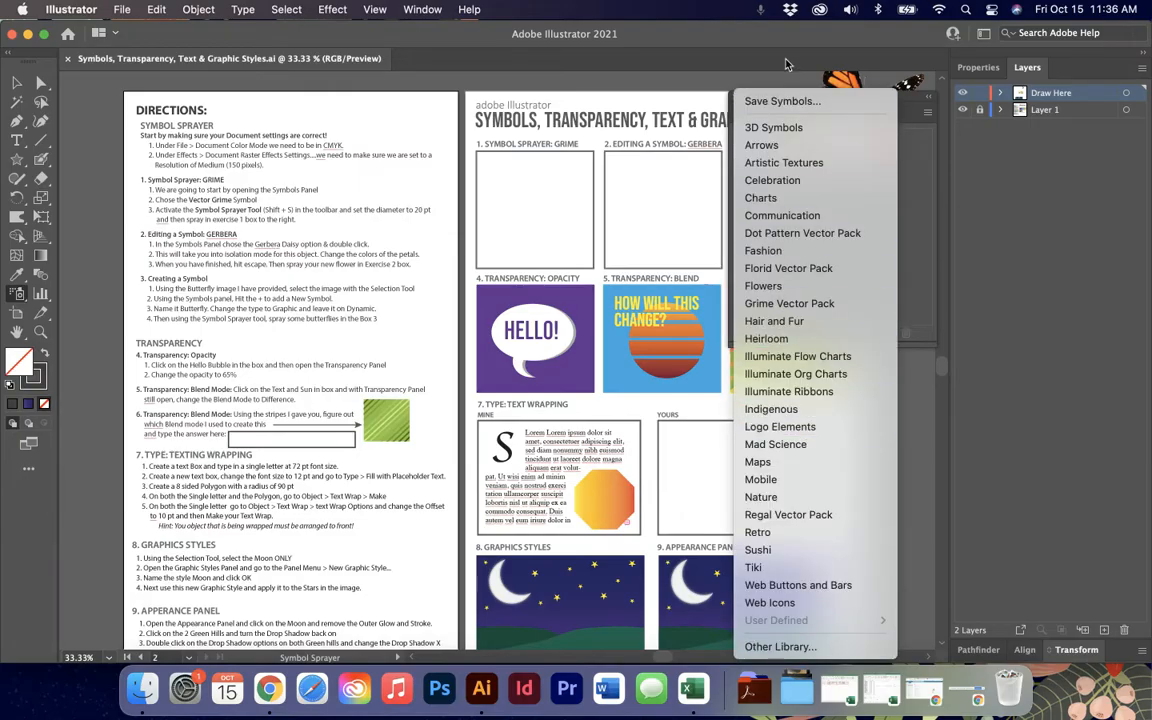
pyautogui.click(778, 466)
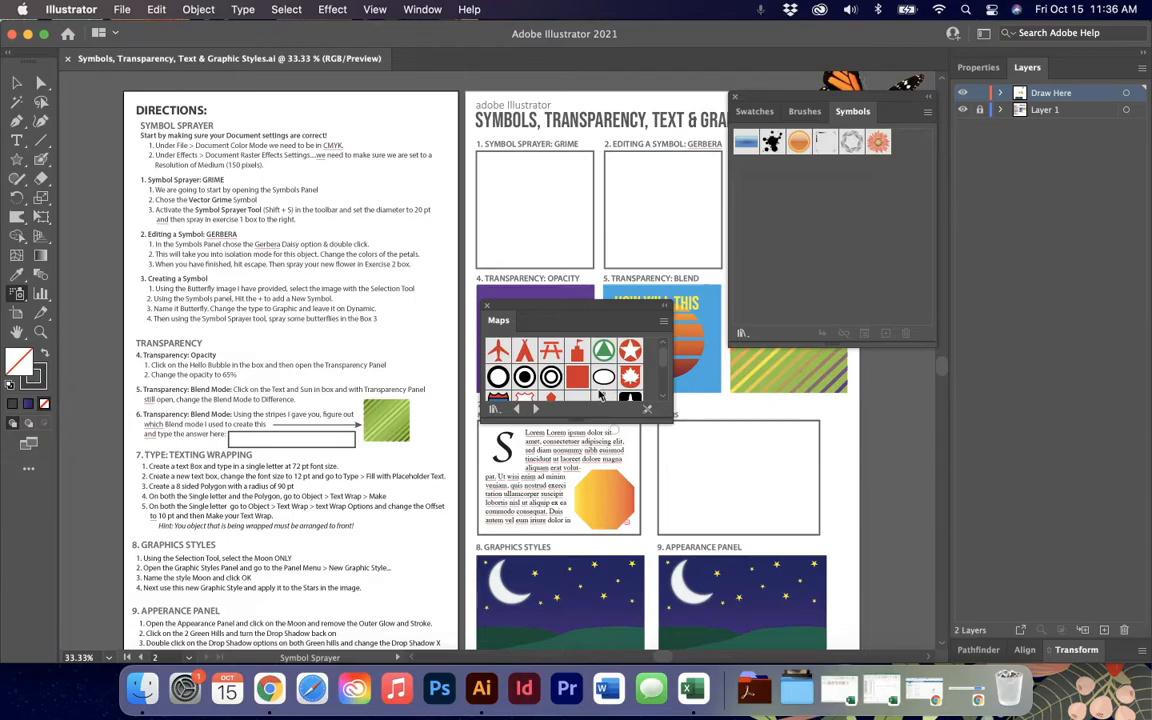
pyautogui.click(497, 353)
pyautogui.moveTo(668, 420); pyautogui.dragTo(741, 610)
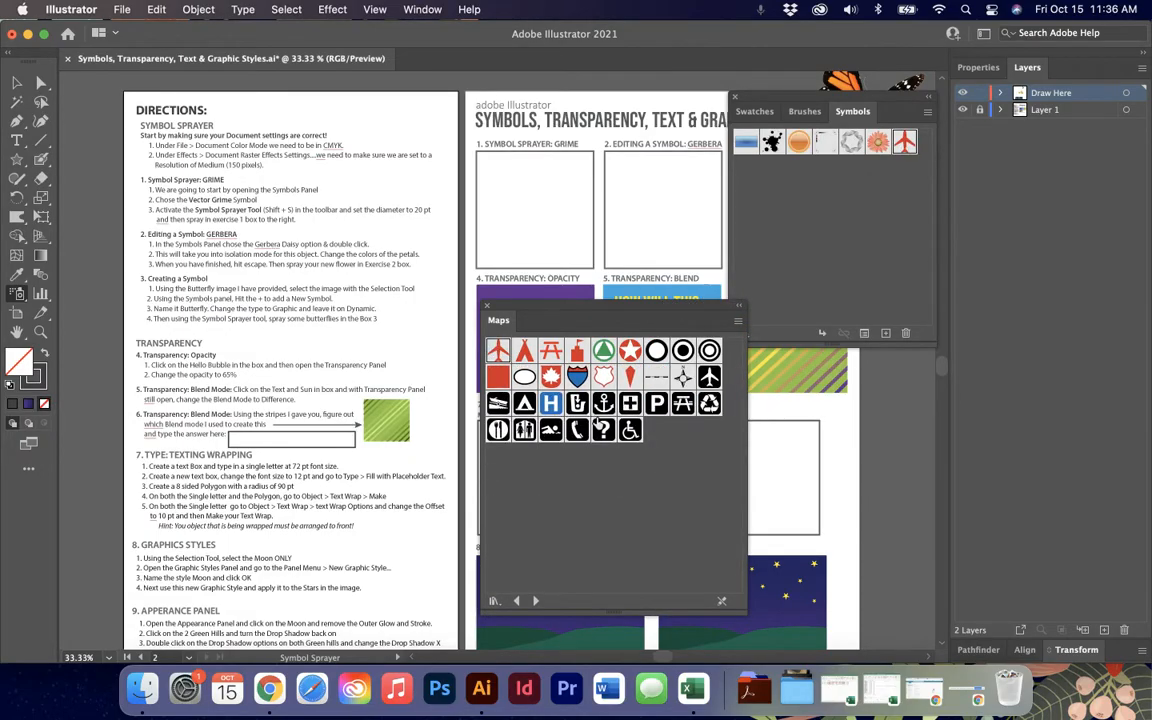
pyautogui.click(706, 405)
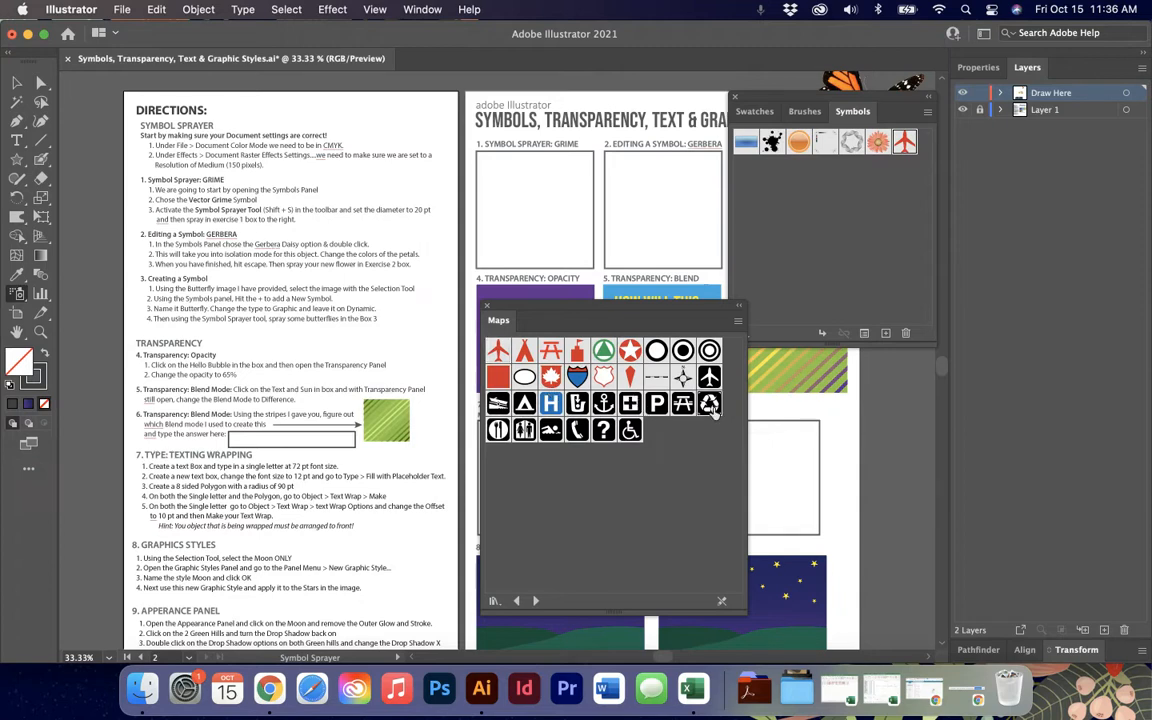
pyautogui.click(631, 351)
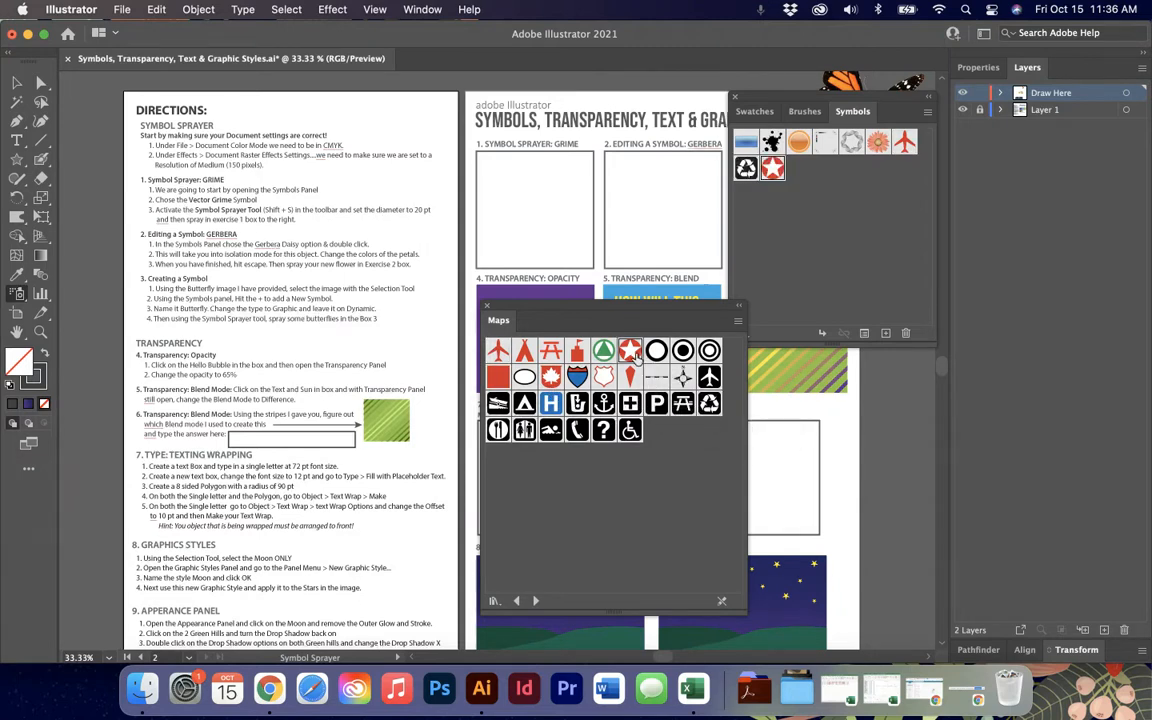
pyautogui.click(518, 602)
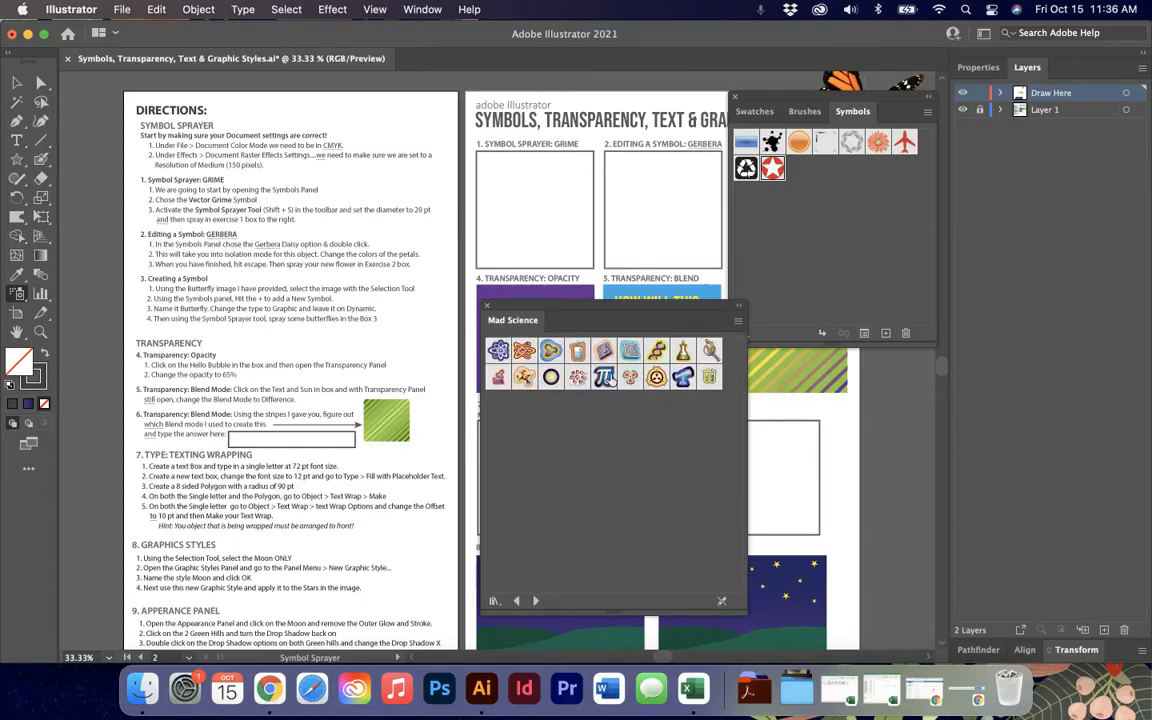
pyautogui.click(682, 352)
# Step: Try spraying the flask symbol in the exercise 1 box and delete it again
pyautogui.click(530, 218)
pyautogui.press('Delete')
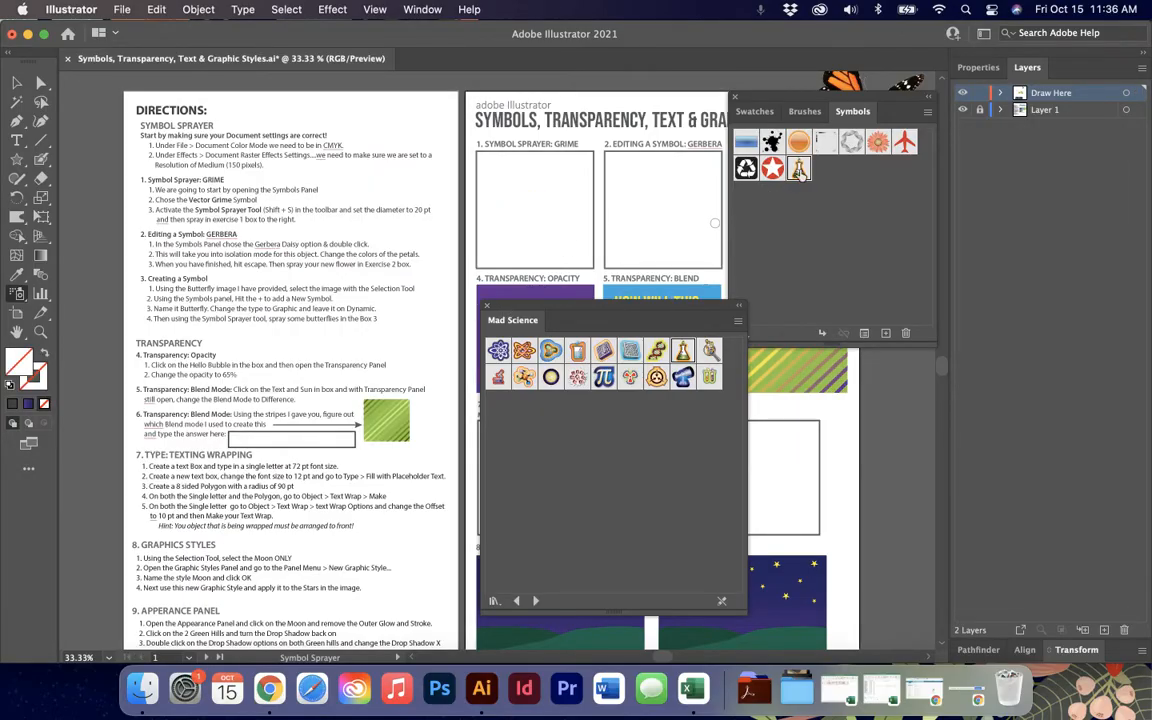
pyautogui.click(560, 210)
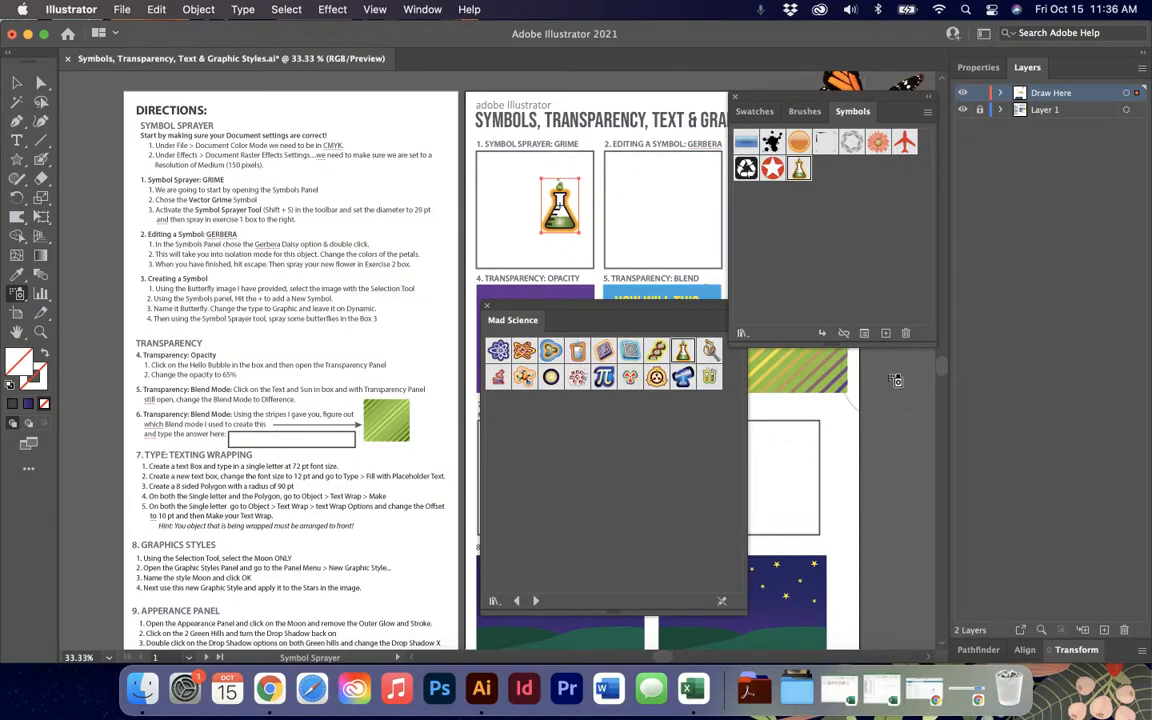
pyautogui.press('Delete')
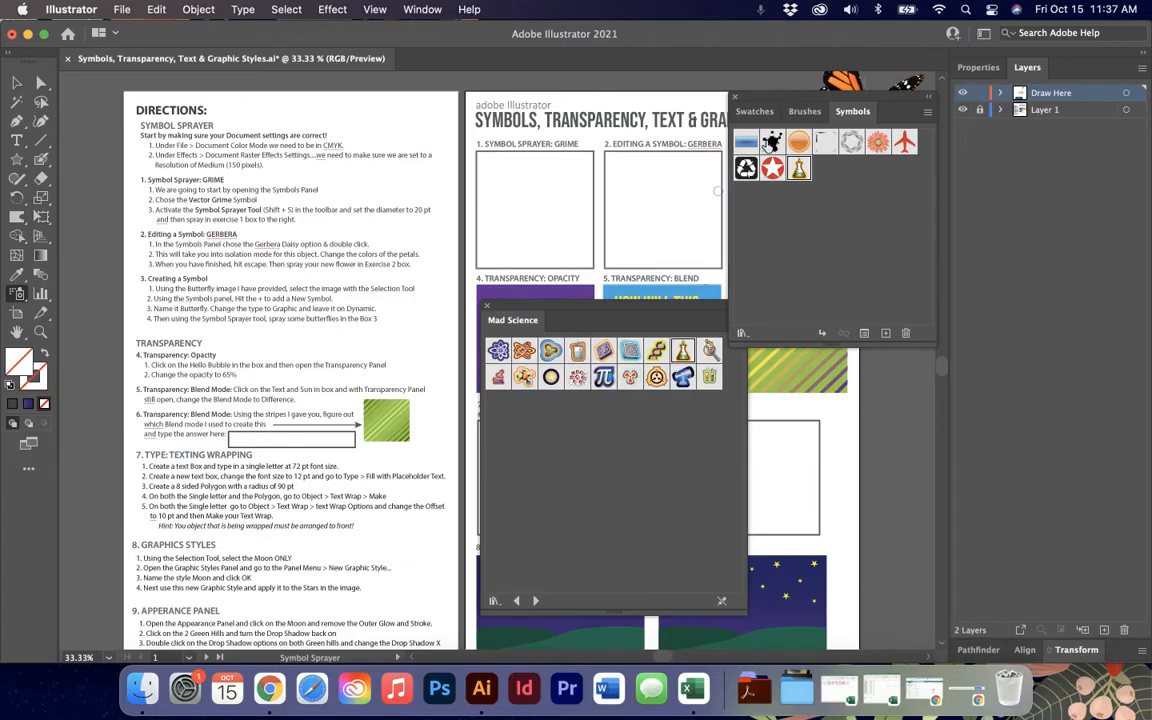
# Step: Close the symbol library and spray two Vector Grime splatters over the exercise 1 box, undoing the excess sprays
pyautogui.click(487, 309)
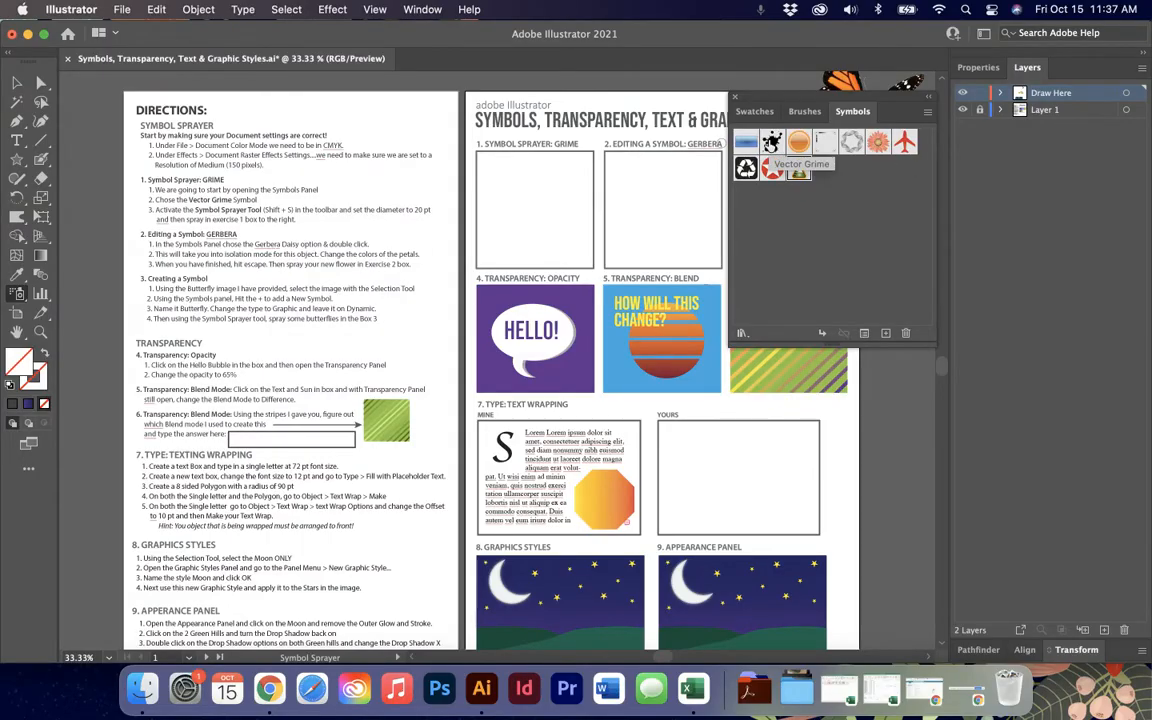
pyautogui.click(772, 143)
pyautogui.moveTo(450, 160)
pyautogui.mouseDown()
pyautogui.moveTo(562, 222)
pyautogui.moveTo(488, 311)
pyautogui.moveTo(446, 96)
pyautogui.moveTo(600, 220)
pyautogui.mouseUp()
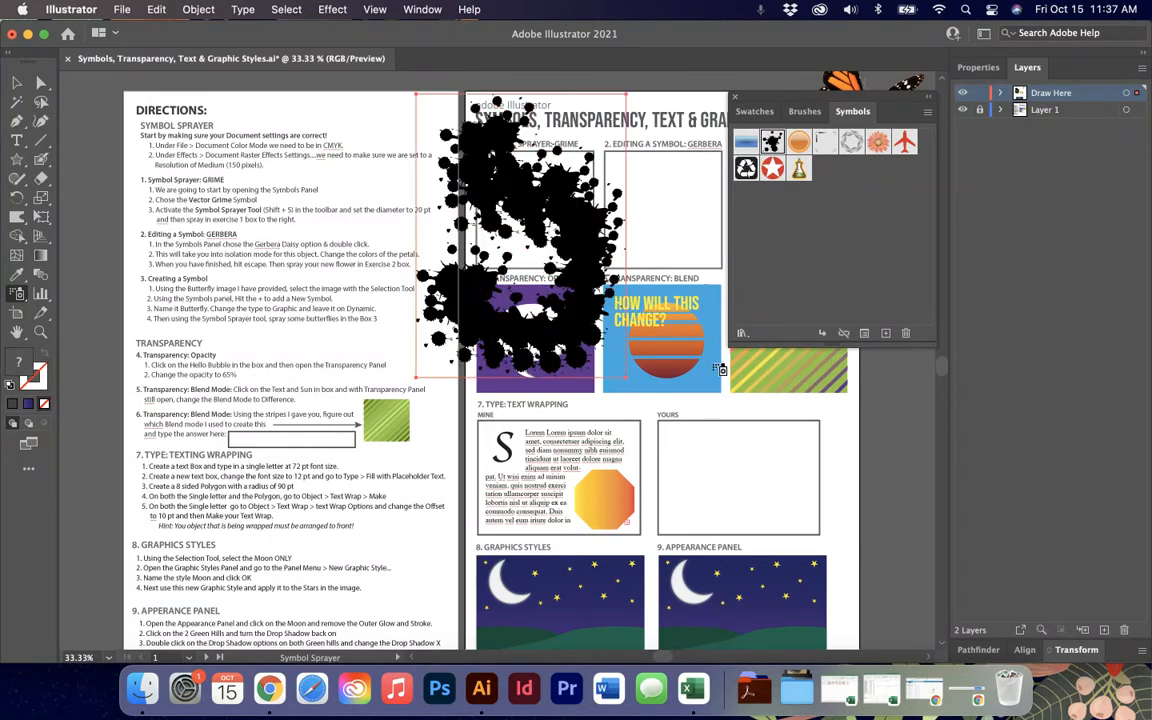
pyautogui.press('super+z')
pyautogui.moveTo(470, 150)
pyautogui.mouseDown()
pyautogui.moveTo(520, 212)
pyautogui.moveTo(577, 232)
pyautogui.moveTo(586, 136)
pyautogui.moveTo(601, 255)
pyautogui.moveTo(570, 196)
pyautogui.moveTo(485, 185)
pyautogui.moveTo(460, 230)
pyautogui.mouseUp()
pyautogui.click(535, 218)
pyautogui.click(584, 131)
pyautogui.press('super+z')
pyautogui.press('super+z')
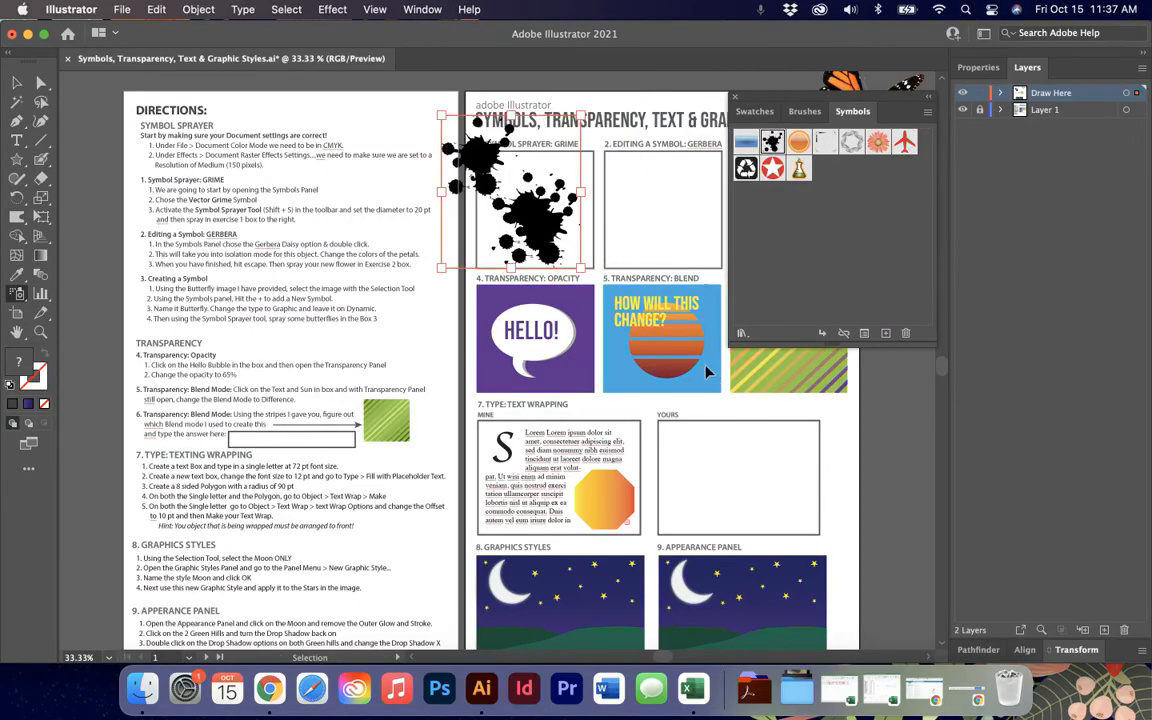
# Step: Scale down the sprayed grime set and position it inside the exercise 1 box
pyautogui.hotkey('shift', 's')
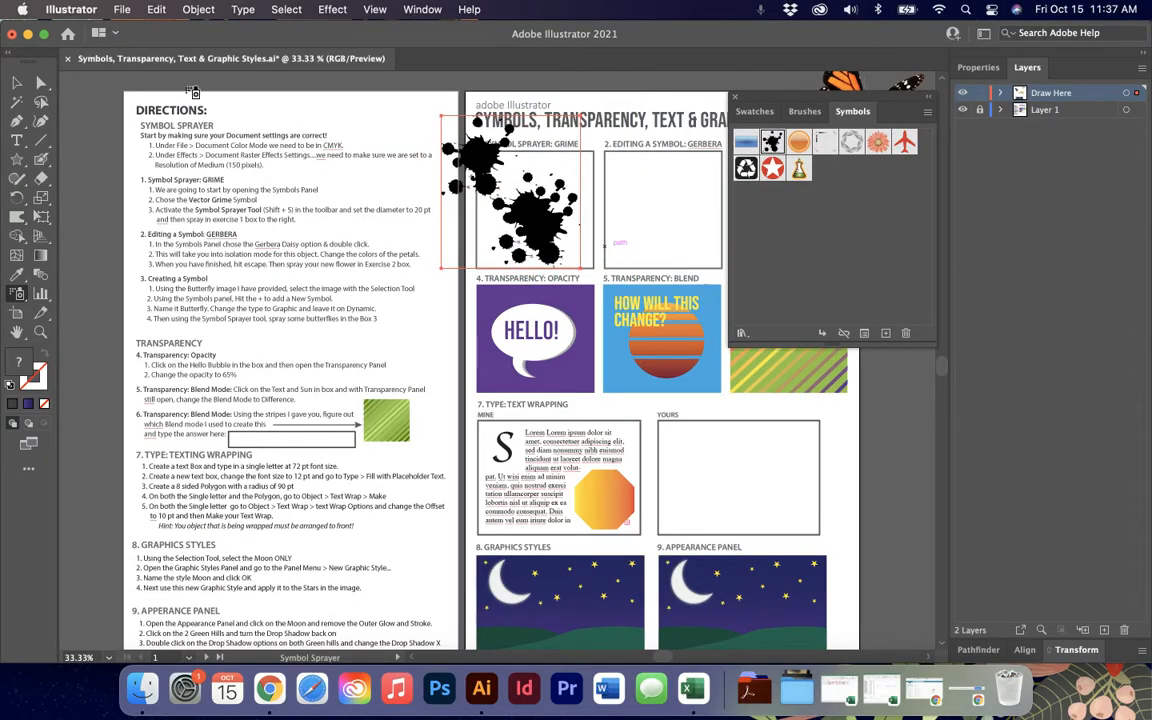
pyautogui.press('v')
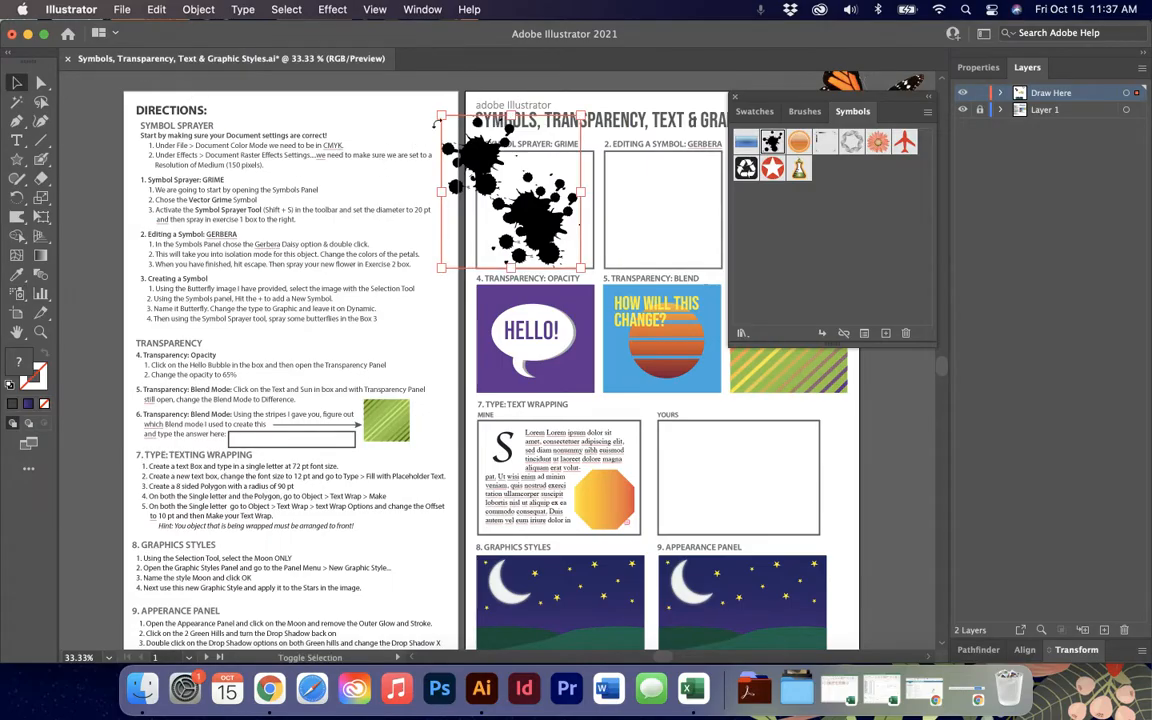
pyautogui.moveTo(441, 115); pyautogui.dragTo(479, 156)
pyautogui.moveTo(548, 252); pyautogui.dragTo(553, 252)
pyautogui.press('super+equal')
pyautogui.press('super+equal')
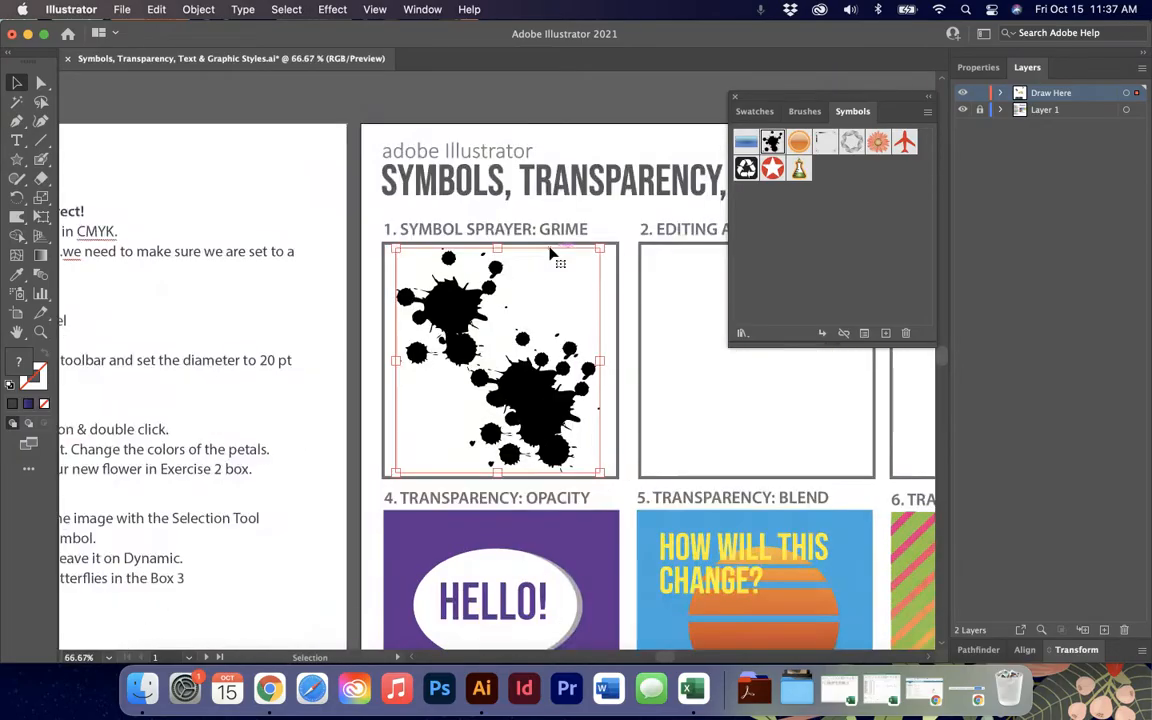
# Step: Open the Gerbera symbol for editing and isolate the group that holds its petals
pyautogui.hscroll(5, 553, 252)
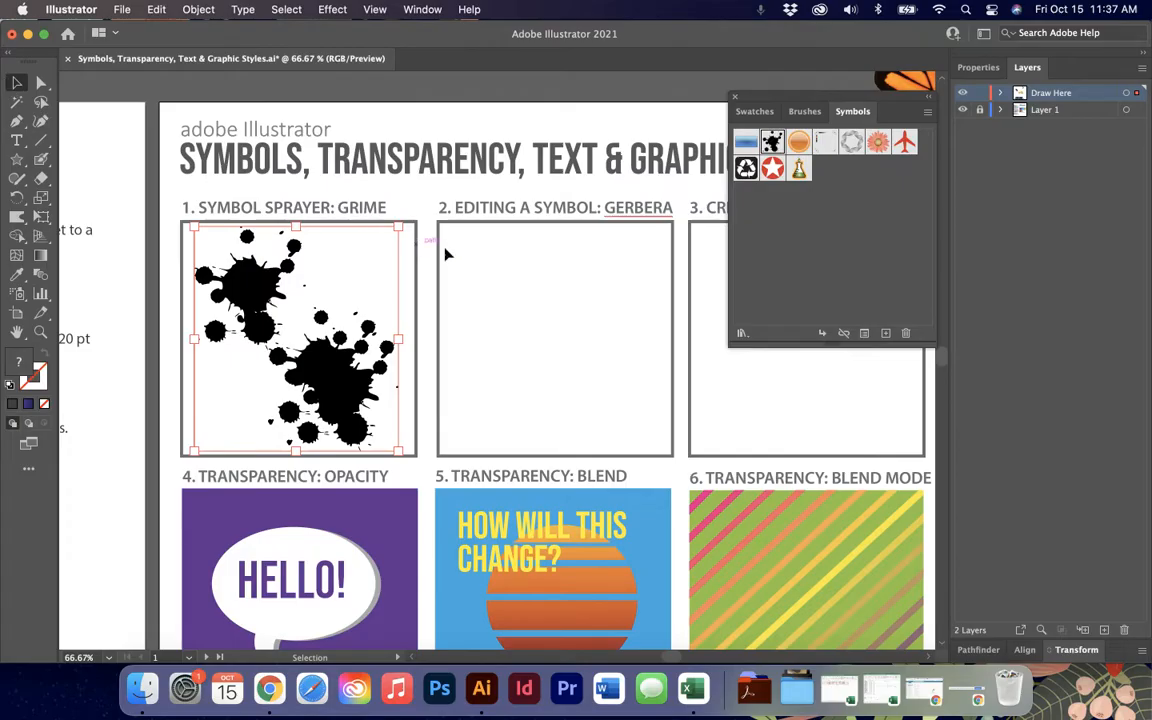
pyautogui.click(877, 141)
pyautogui.doubleClick(877, 141)
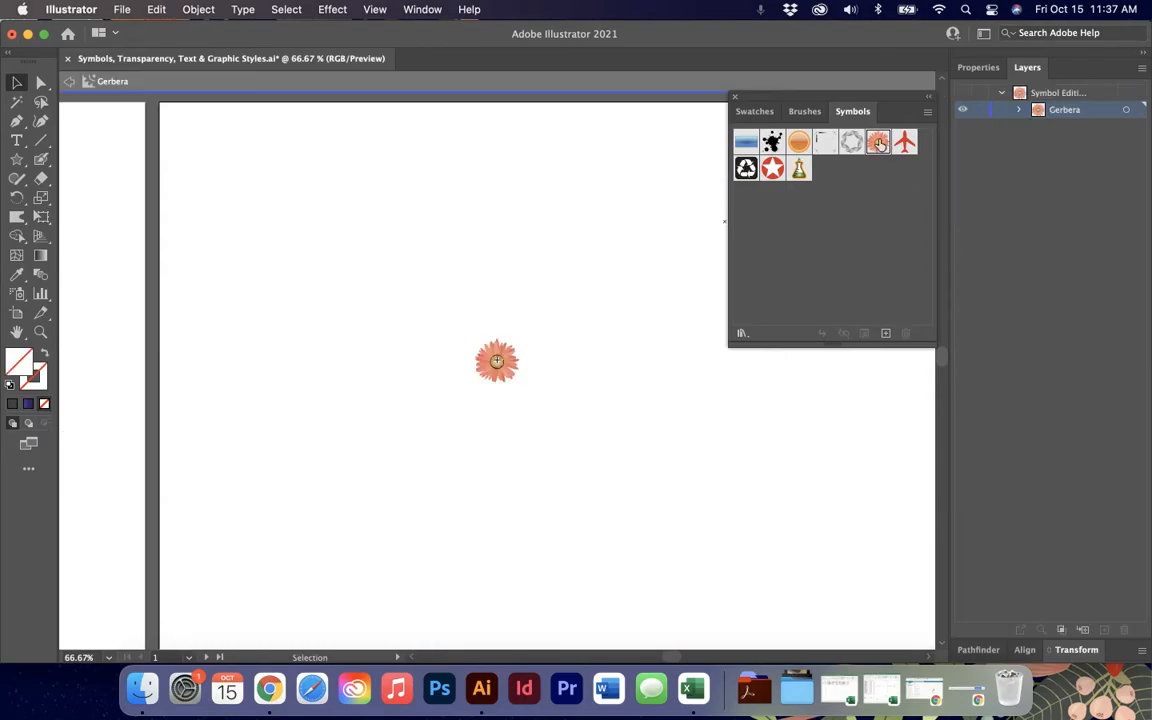
pyautogui.scroll(10, 512, 362)
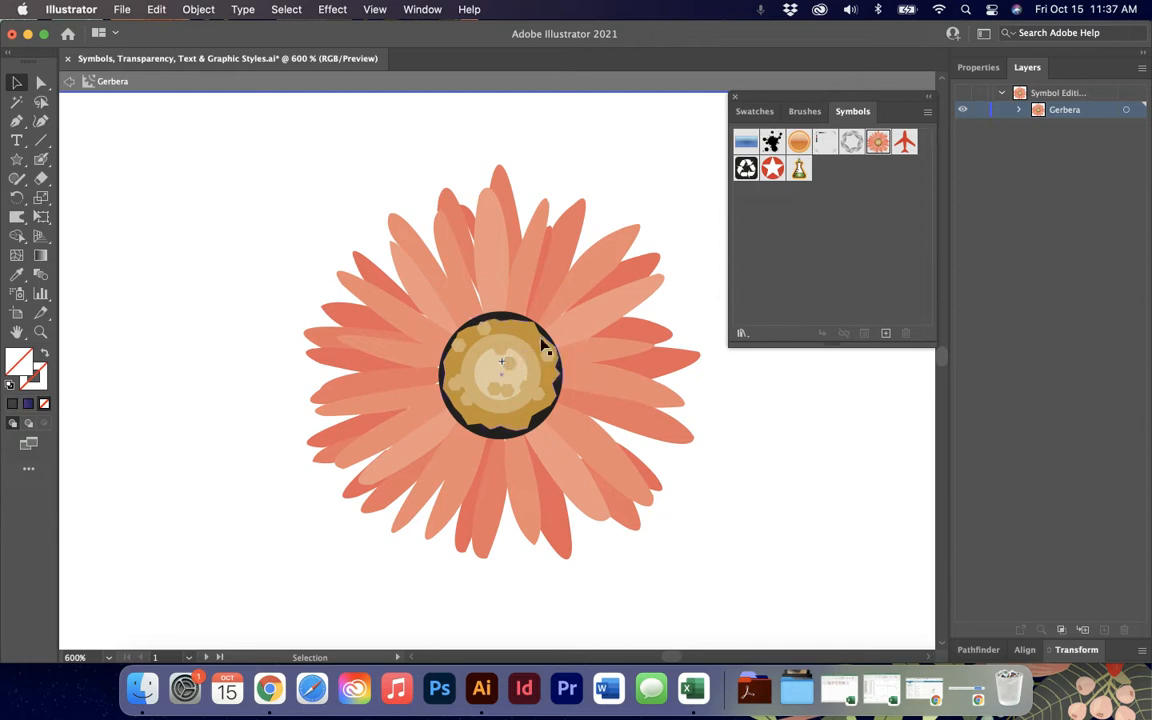
pyautogui.press('super+a')
pyautogui.doubleClick(517, 303)
pyautogui.click(514, 290)
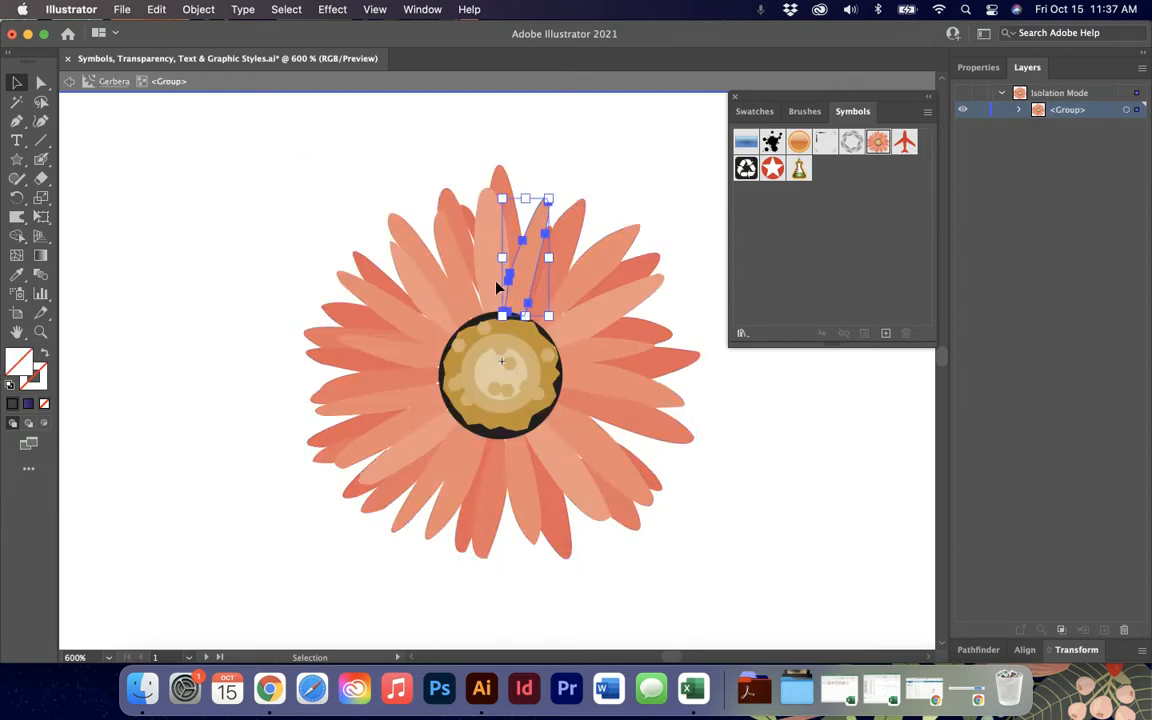
# Step: Fill the light petal pointing to the upper right of the flower with orange
pyautogui.click(603, 328)
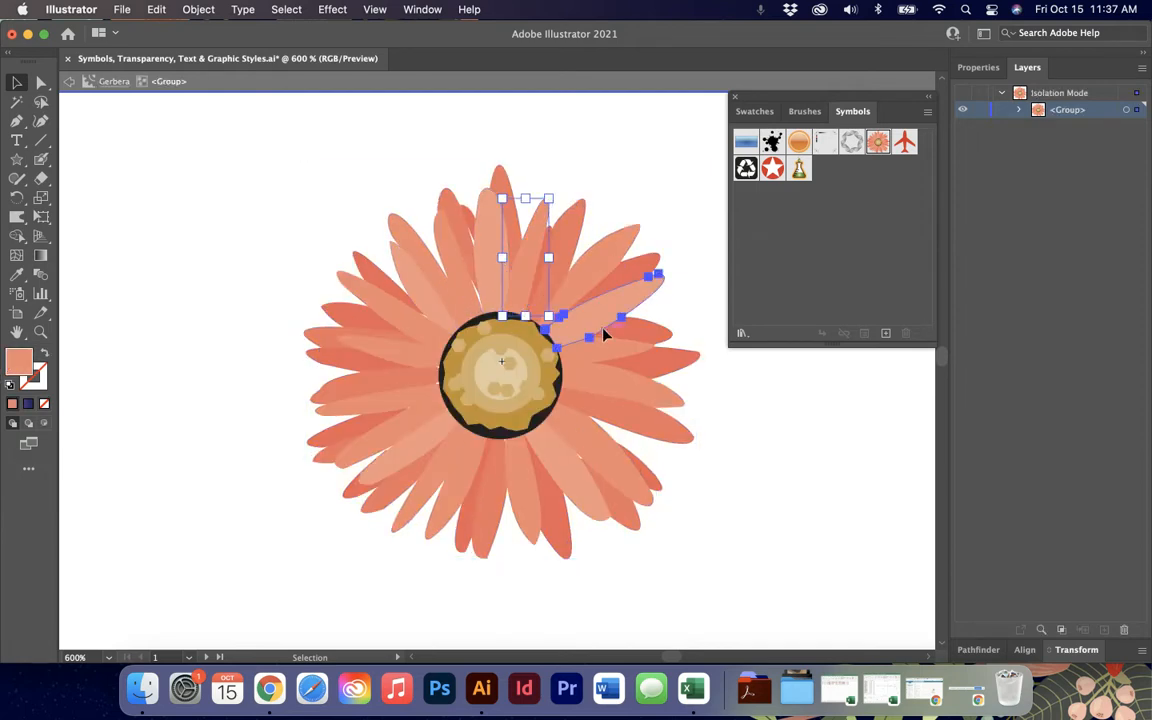
pyautogui.click(587, 276)
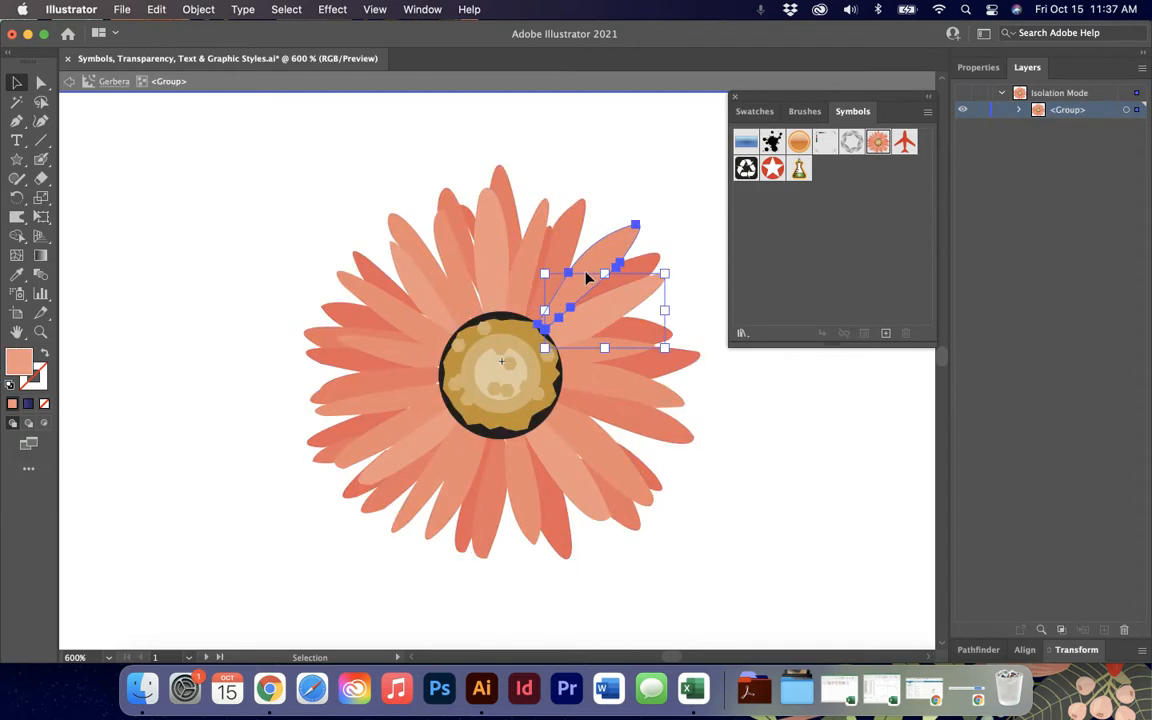
pyautogui.click(974, 70)
pyautogui.click(966, 243)
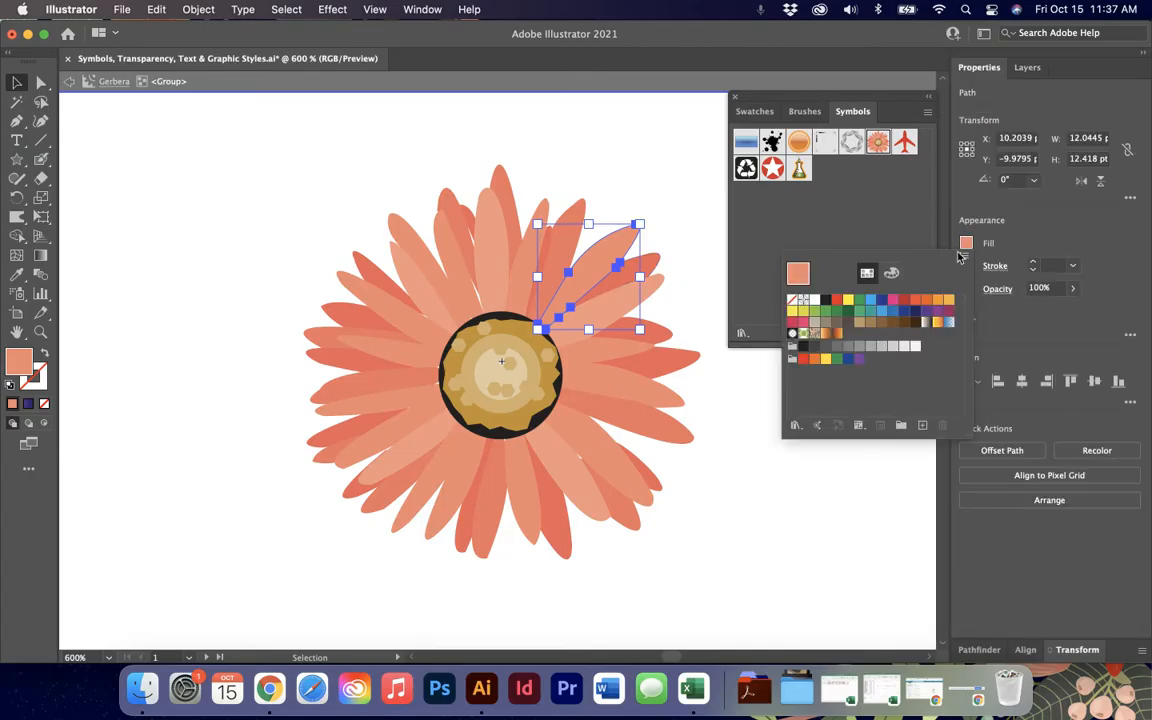
pyautogui.click(930, 302)
# Step: Select eight light petals spaced around the Gerbera and fill them with dark navy blue
pyautogui.click(596, 360)
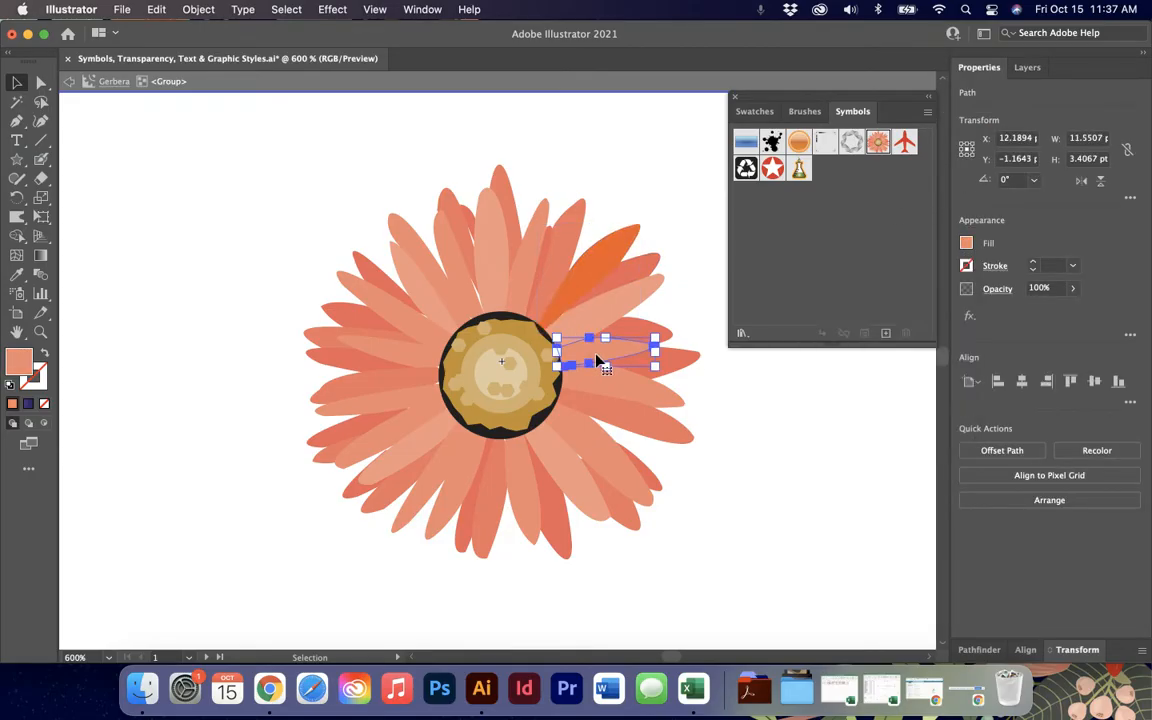
pyautogui.keyDown('shift'); pyautogui.click(597, 456); pyautogui.keyUp('shift')
pyautogui.keyDown('shift'); pyautogui.click(512, 478); pyautogui.keyUp('shift')
pyautogui.keyDown('shift'); pyautogui.click(435, 450); pyautogui.keyUp('shift')
pyautogui.keyDown('shift'); pyautogui.click(402, 424); pyautogui.keyUp('shift')
pyautogui.keyDown('shift'); pyautogui.click(387, 381); pyautogui.keyUp('shift')
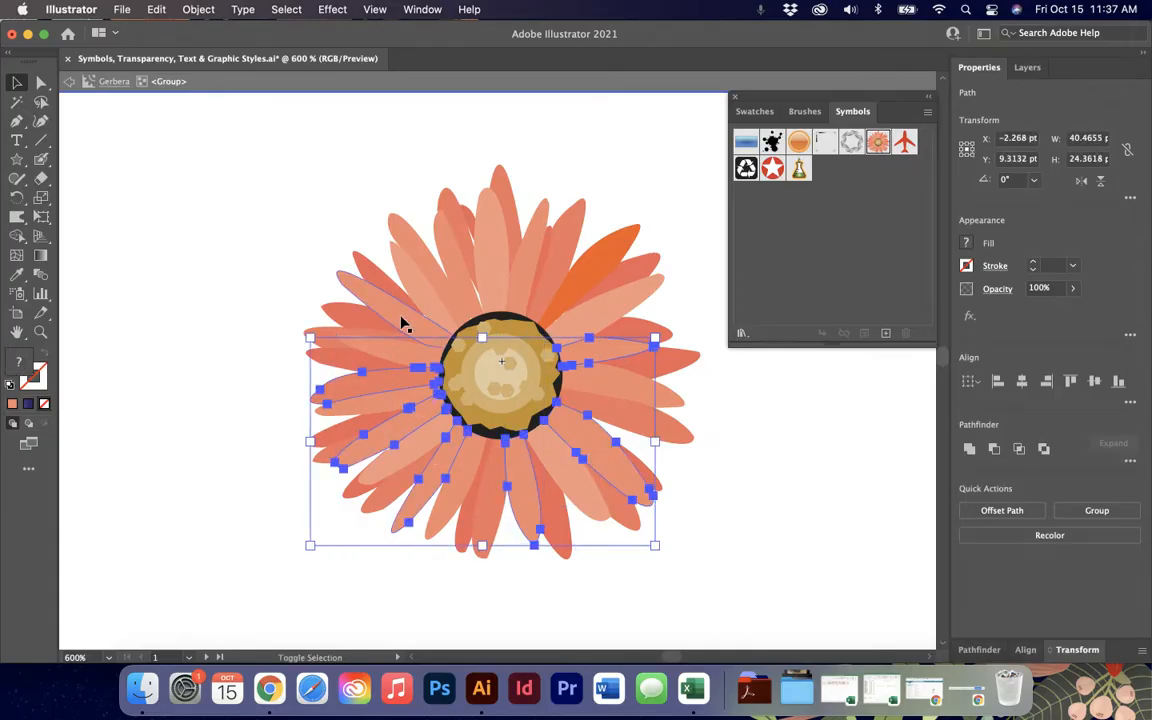
pyautogui.keyDown('shift'); pyautogui.click(402, 321); pyautogui.keyUp('shift')
pyautogui.keyDown('shift'); pyautogui.click(455, 250); pyautogui.keyUp('shift')
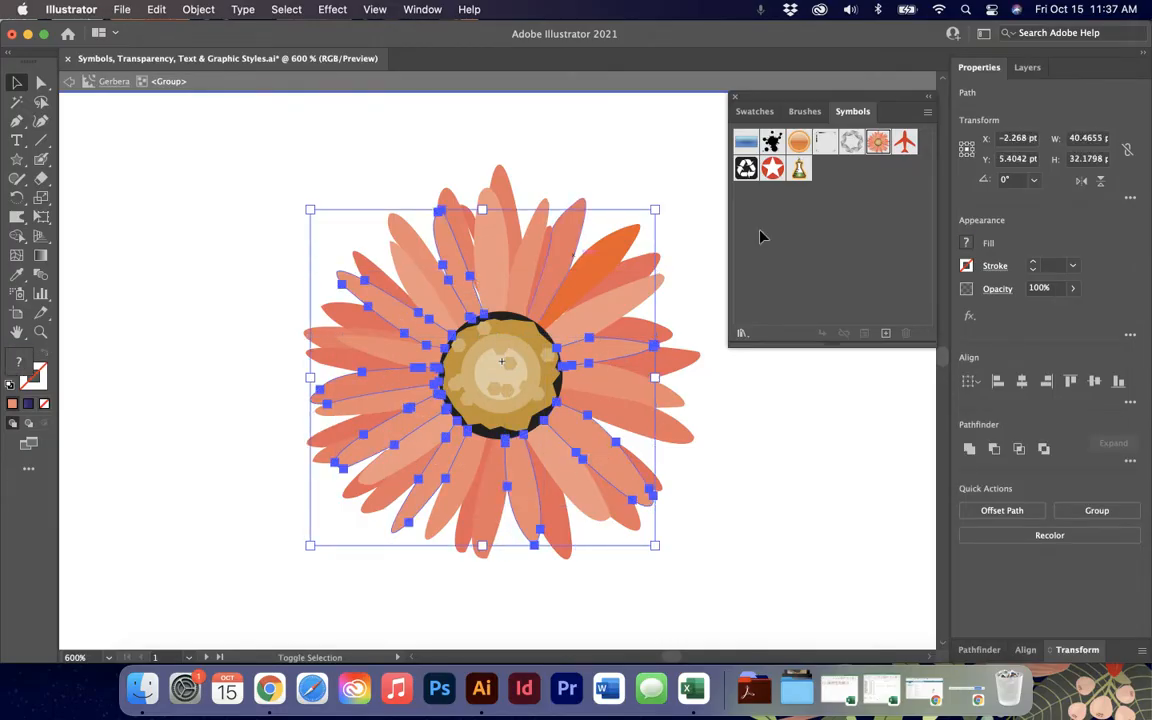
pyautogui.click(966, 244)
pyautogui.click(917, 313)
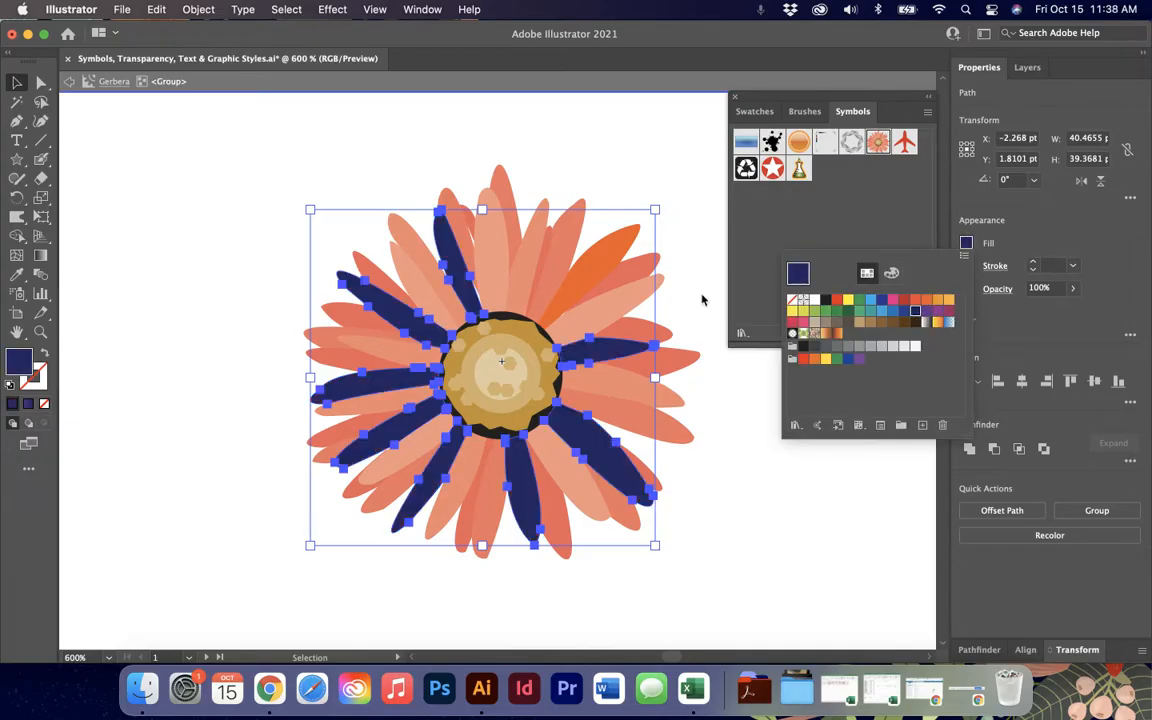
# Step: Recolor the single orange petal with the same dark navy blue fill
pyautogui.click(598, 274)
pyautogui.click(599, 267)
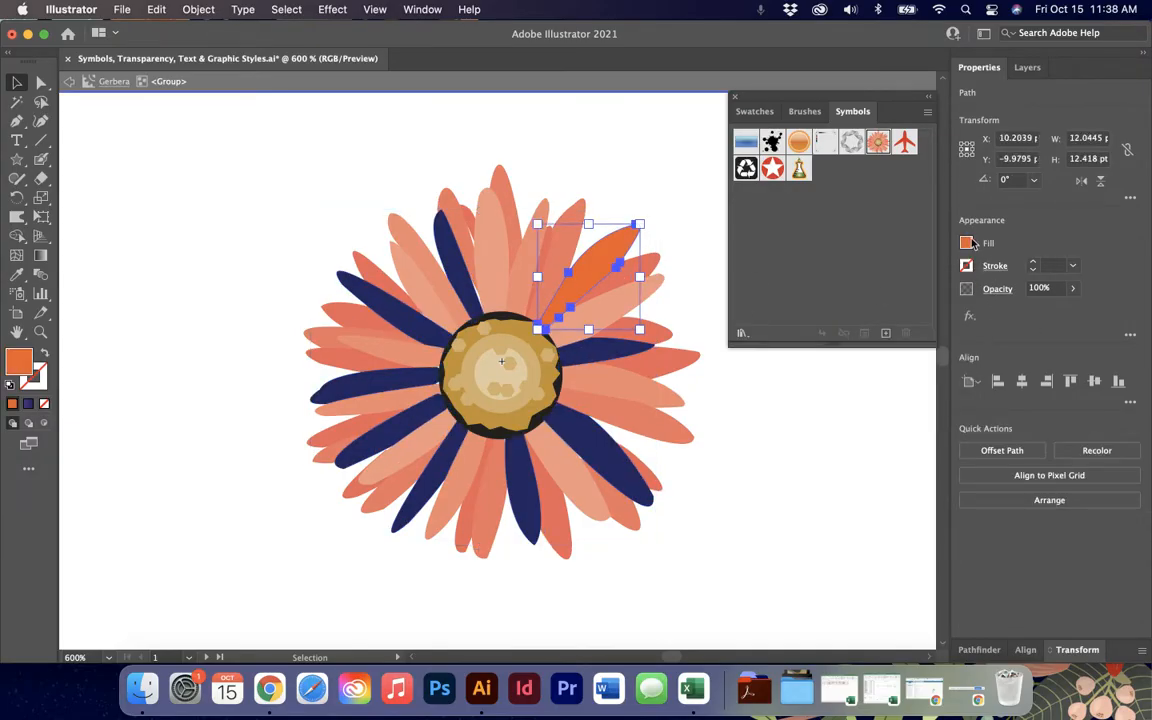
pyautogui.click(966, 244)
pyautogui.click(916, 312)
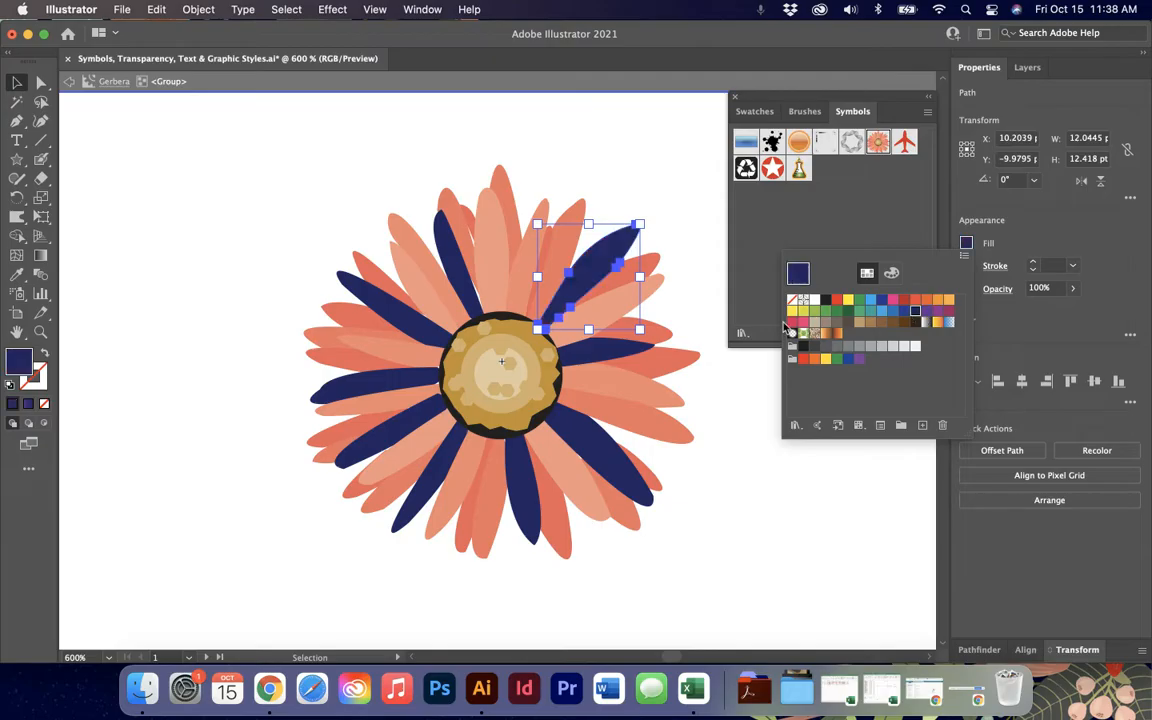
# Step: Select the light petals between the navy ones plus a coral petal on the flower's upper left, and fill them with medium royal blue
pyautogui.click(494, 268)
pyautogui.click(497, 264)
pyautogui.keyDown('shift'); pyautogui.click(542, 227); pyautogui.keyUp('shift')
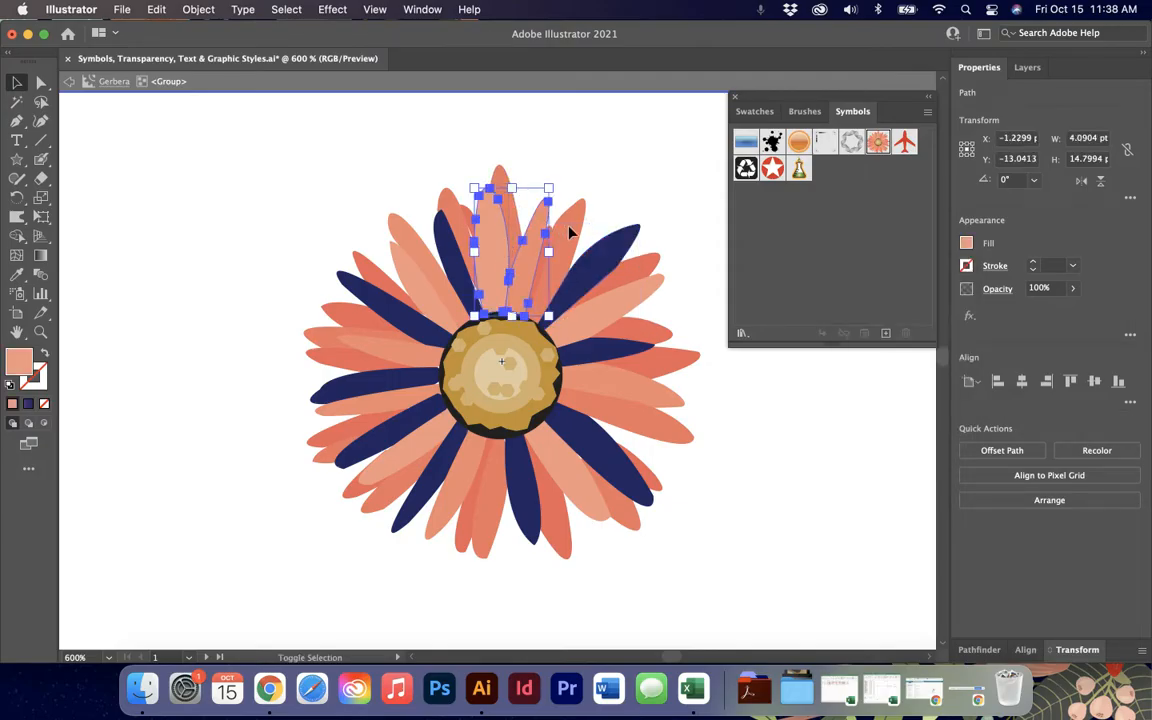
pyautogui.keyDown('shift'); pyautogui.click(580, 243); pyautogui.keyUp('shift')
pyautogui.keyDown('shift'); pyautogui.click(576, 369); pyautogui.keyUp('shift')
pyautogui.keyDown('shift'); pyautogui.click(570, 483); pyautogui.keyUp('shift')
pyautogui.keyDown('shift'); pyautogui.click(486, 489); pyautogui.keyUp('shift')
pyautogui.keyDown('shift'); pyautogui.click(454, 480); pyautogui.keyUp('shift')
pyautogui.keyDown('shift'); pyautogui.click(413, 449); pyautogui.keyUp('shift')
pyautogui.keyDown('shift'); pyautogui.click(378, 350); pyautogui.keyUp('shift')
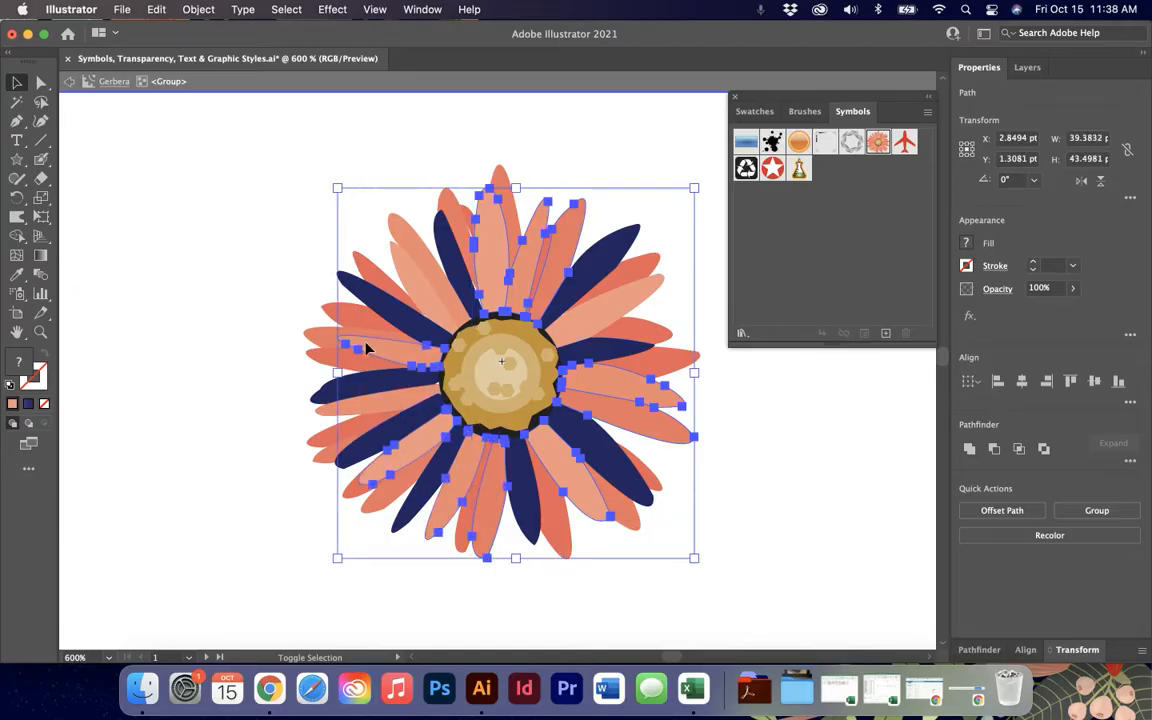
pyautogui.keyDown('shift'); pyautogui.click(328, 310); pyautogui.keyUp('shift')
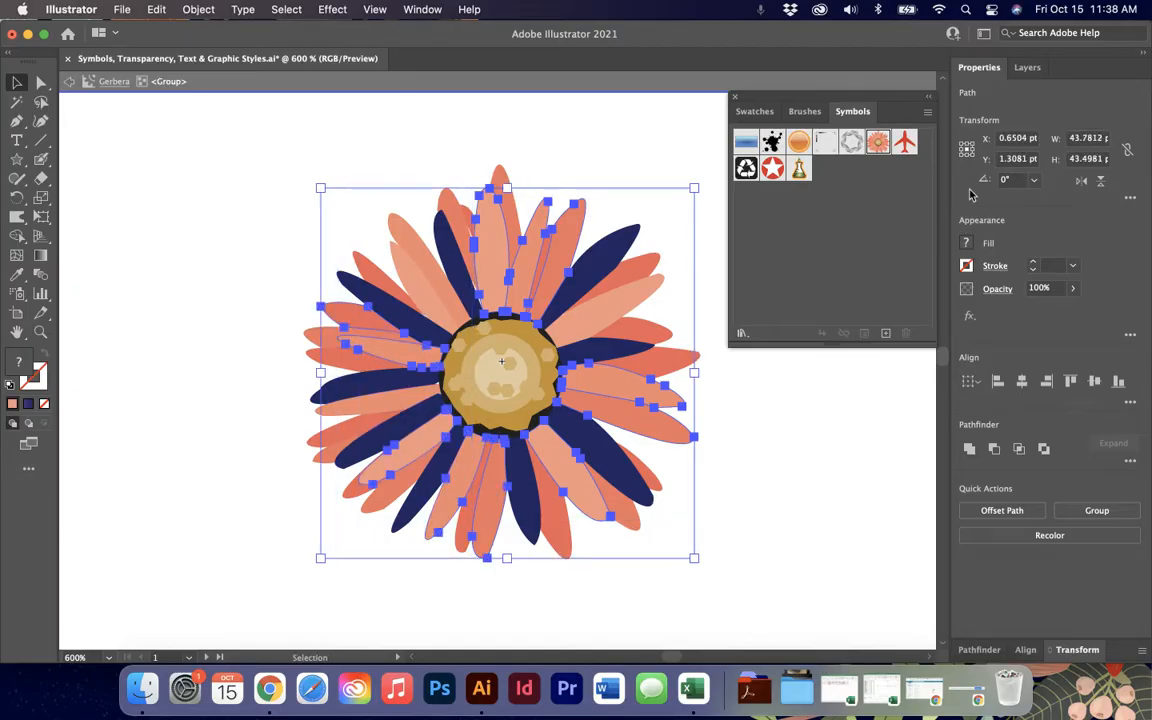
pyautogui.click(967, 243)
pyautogui.click(882, 300)
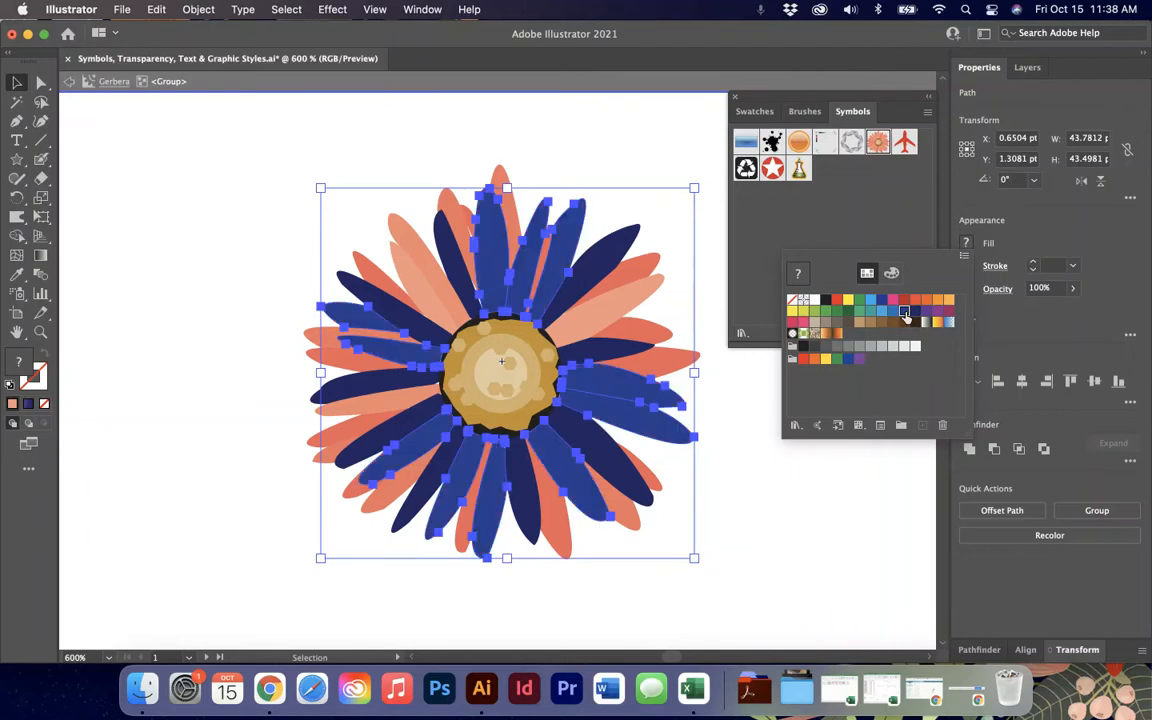
pyautogui.press('Escape')
# Step: Select a second set of coral and light petals spaced around the Gerbera and fill them with purple
pyautogui.click(616, 314)
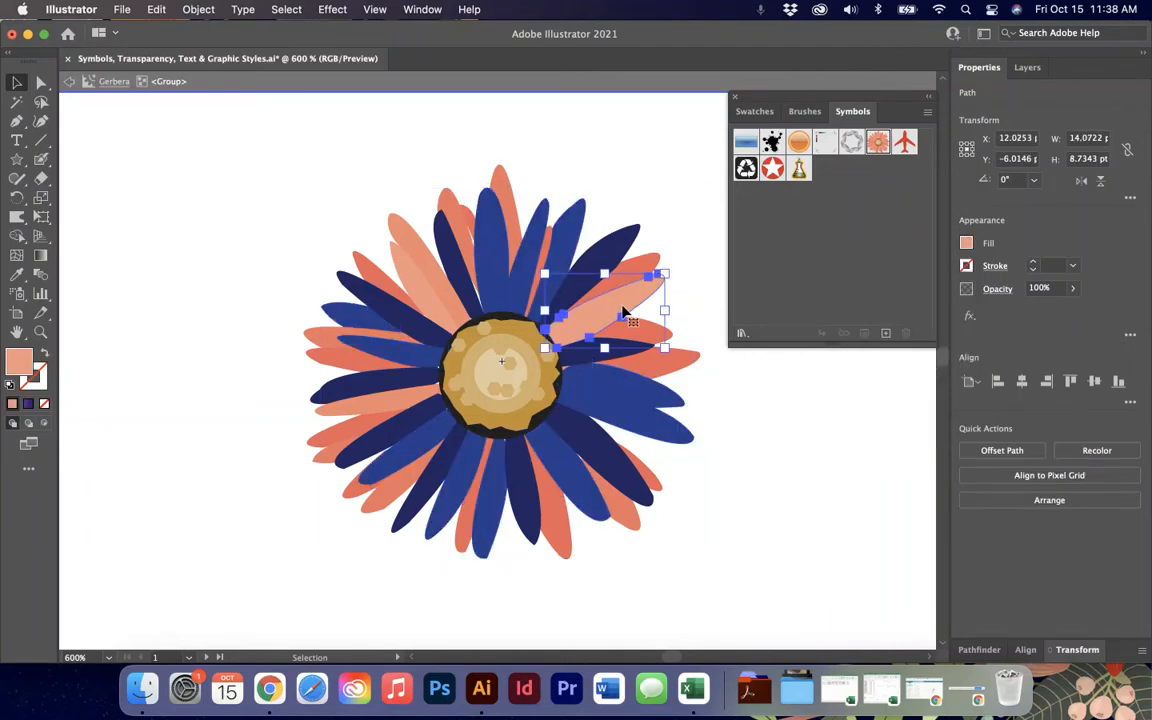
pyautogui.keyDown('shift'); pyautogui.click(638, 268); pyautogui.keyUp('shift')
pyautogui.keyDown('shift'); pyautogui.click(662, 372); pyautogui.keyUp('shift')
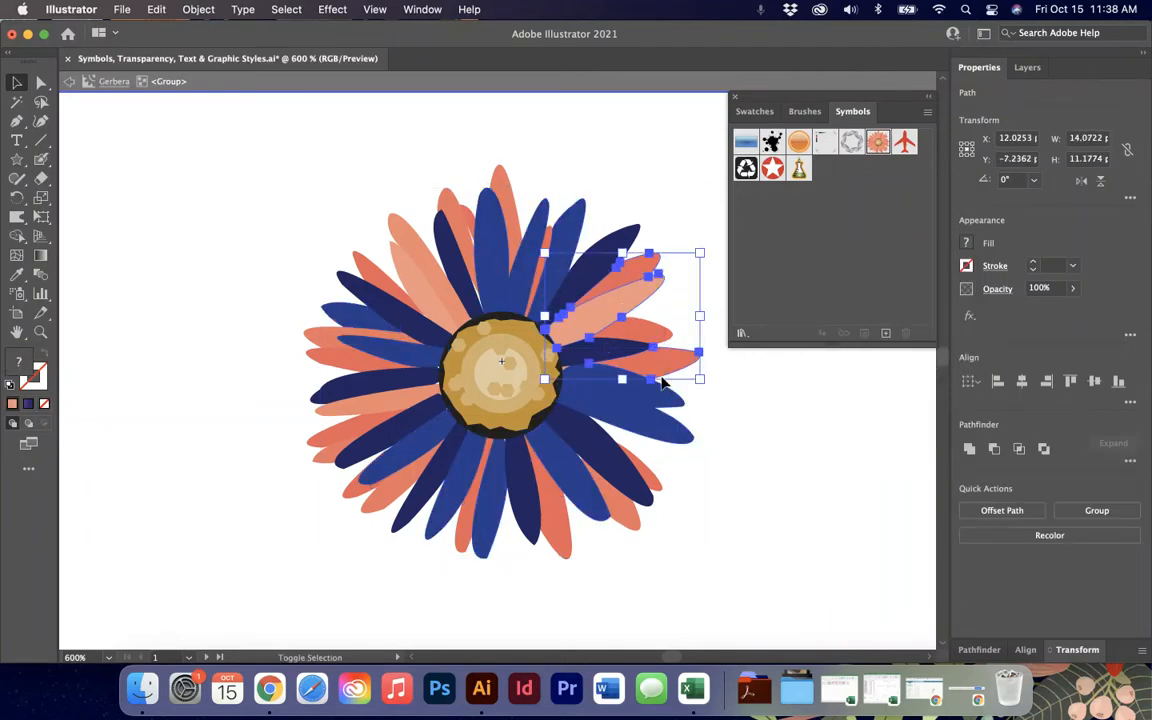
pyautogui.keyDown('shift'); pyautogui.click(605, 495); pyautogui.keyUp('shift')
pyautogui.keyDown('shift'); pyautogui.click(621, 513); pyautogui.keyUp('shift')
pyautogui.keyDown('shift'); pyautogui.click(608, 517); pyautogui.keyUp('shift')
pyautogui.keyDown('shift'); pyautogui.click(622, 514); pyautogui.keyUp('shift')
pyautogui.keyDown('shift'); pyautogui.click(622, 520); pyautogui.keyUp('shift')
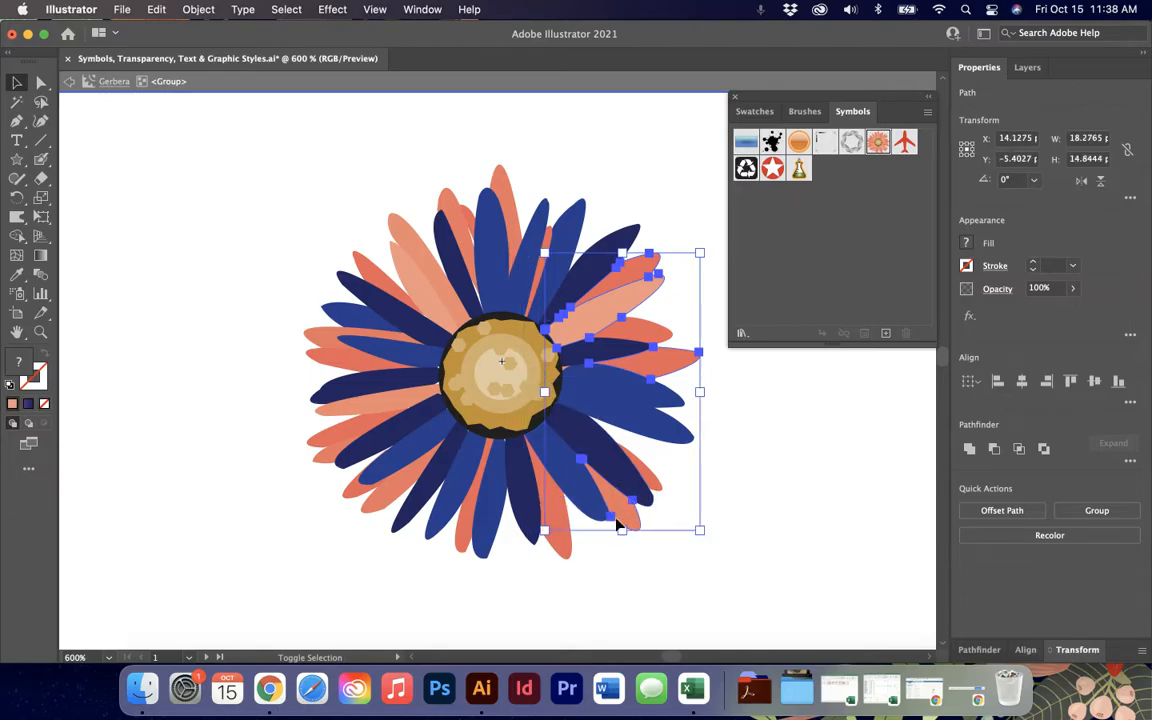
pyautogui.keyDown('shift'); pyautogui.click(463, 540); pyautogui.keyUp('shift')
pyautogui.keyDown('shift'); pyautogui.click(343, 446); pyautogui.keyUp('shift')
pyautogui.keyDown('shift'); pyautogui.click(342, 437); pyautogui.keyUp('shift')
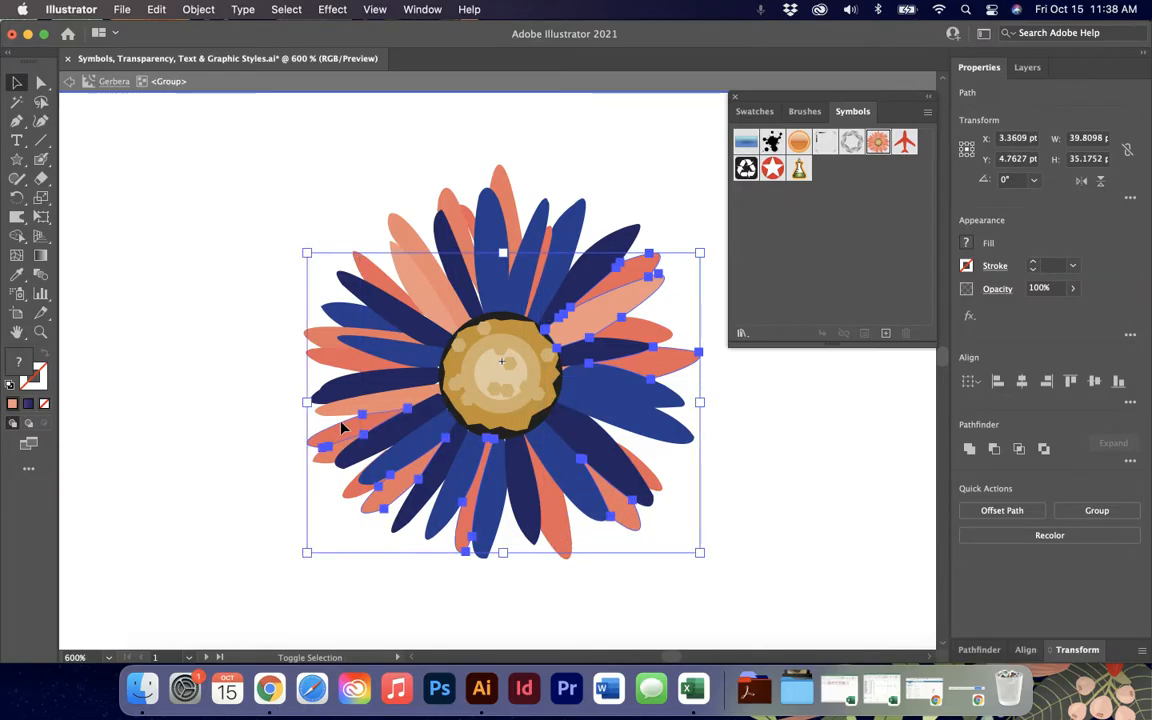
pyautogui.keyDown('shift'); pyautogui.click(340, 362); pyautogui.keyUp('shift')
pyautogui.keyDown('shift'); pyautogui.click(387, 285); pyautogui.keyUp('shift')
pyautogui.keyDown('shift'); pyautogui.click(365, 232); pyautogui.keyUp('shift')
pyautogui.keyDown('shift'); pyautogui.click(505, 185); pyautogui.keyUp('shift')
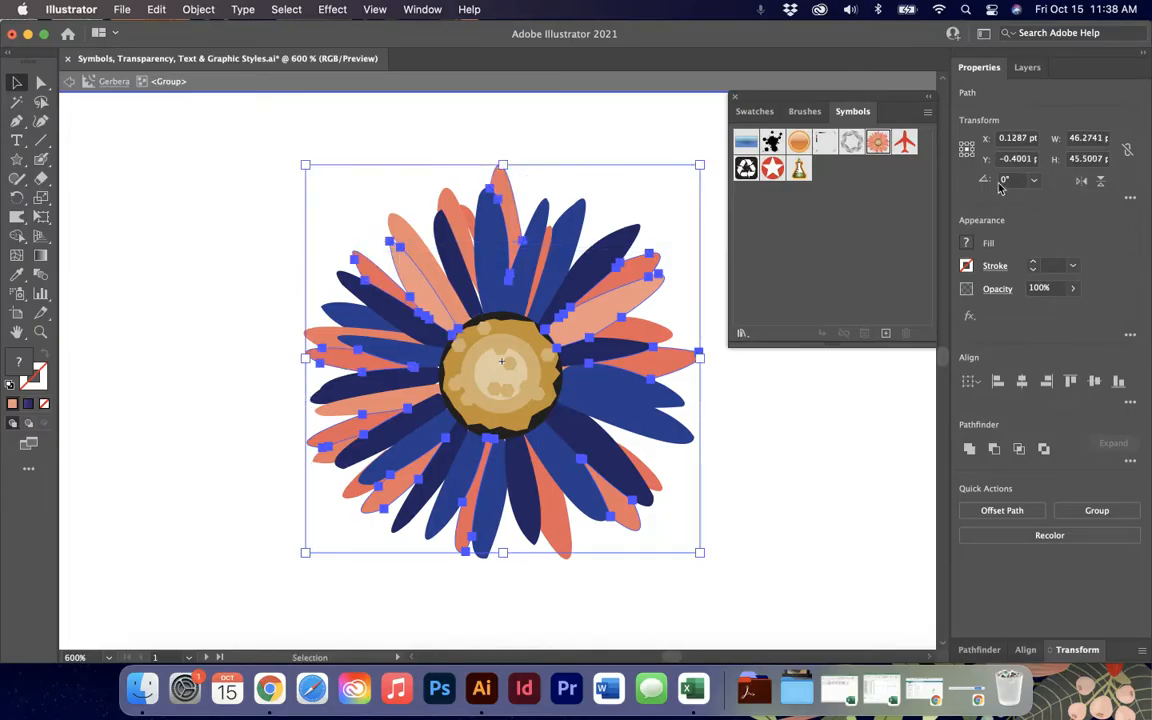
pyautogui.click(967, 244)
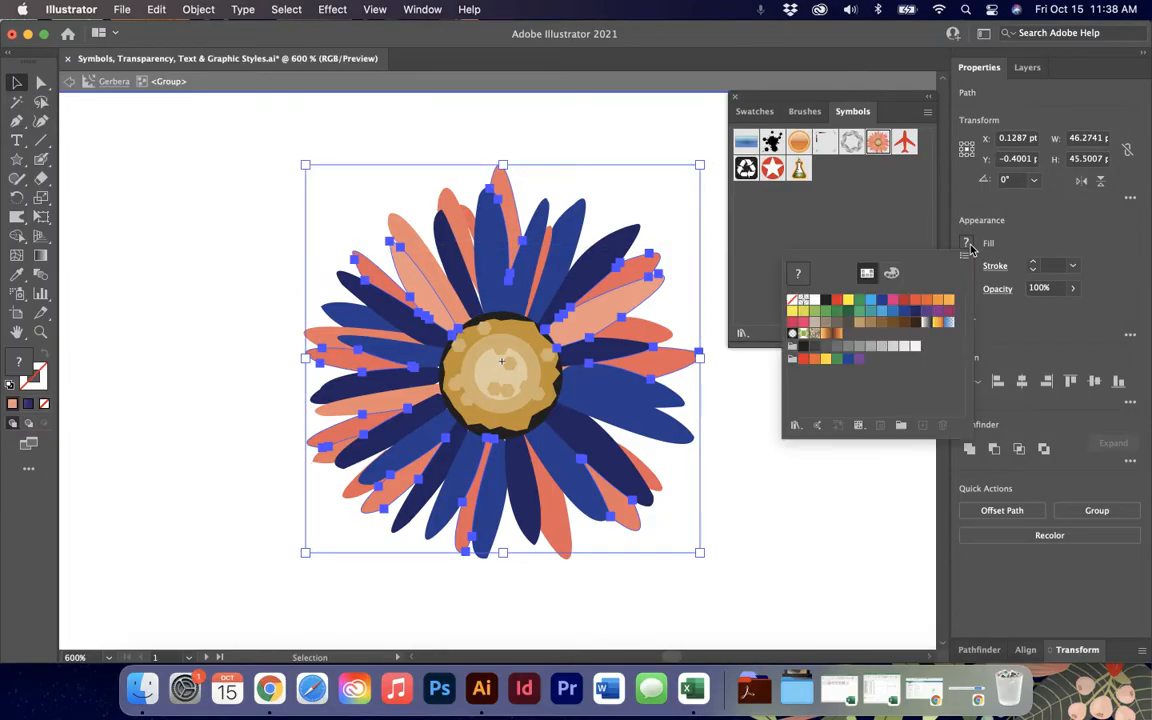
pyautogui.click(926, 318)
pyautogui.click(353, 214)
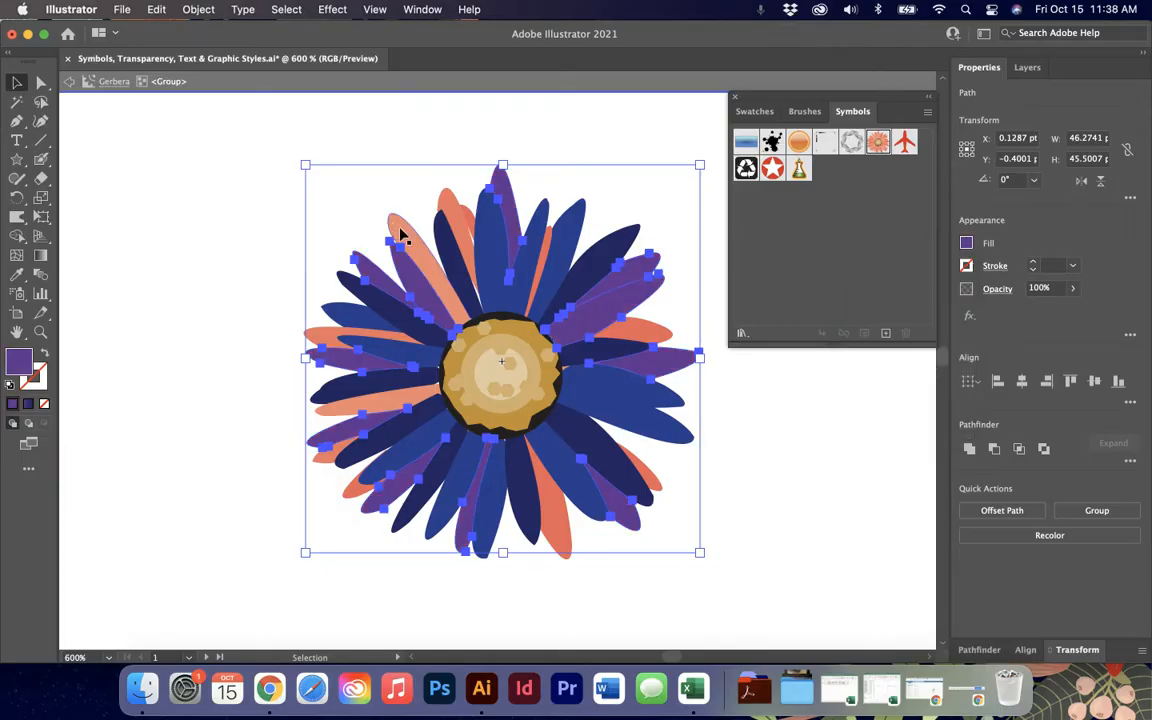
# Step: Select all the remaining coral and light petals of the Gerbera and fill them with a brighter, lighter blue
pyautogui.click(448, 212)
pyautogui.keyDown('shift'); pyautogui.click(463, 205); pyautogui.keyUp('shift')
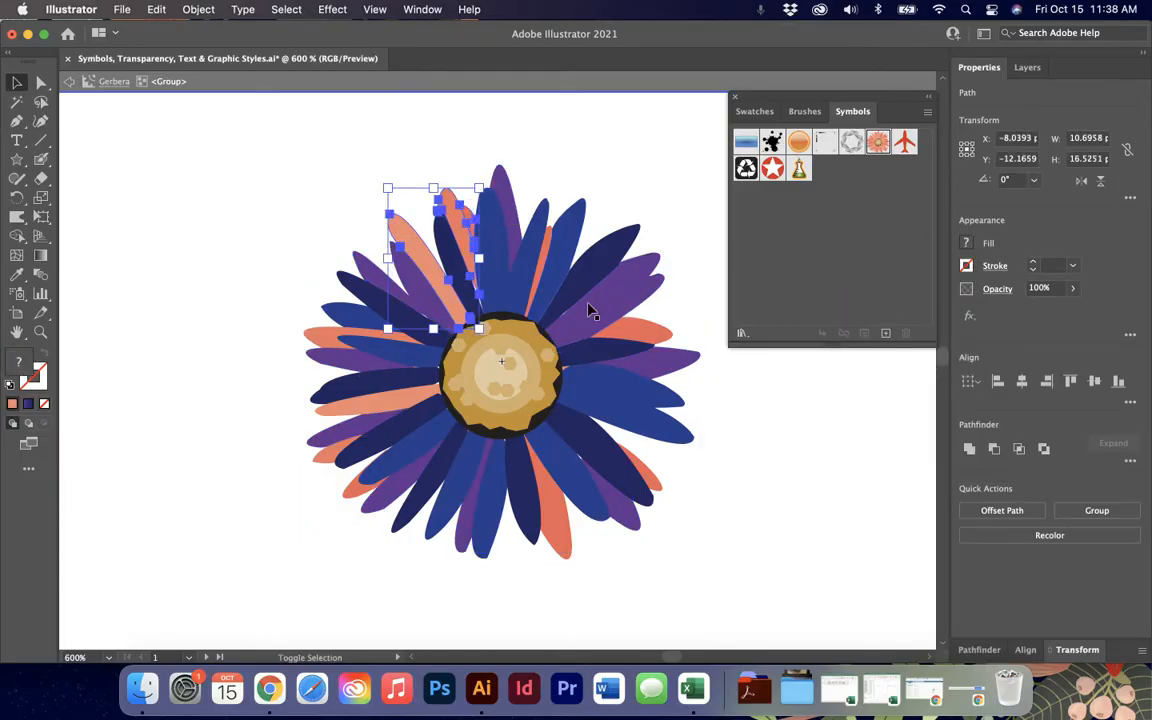
pyautogui.keyDown('shift'); pyautogui.click(647, 343); pyautogui.keyUp('shift')
pyautogui.keyDown('shift'); pyautogui.click(540, 262); pyautogui.keyUp('shift')
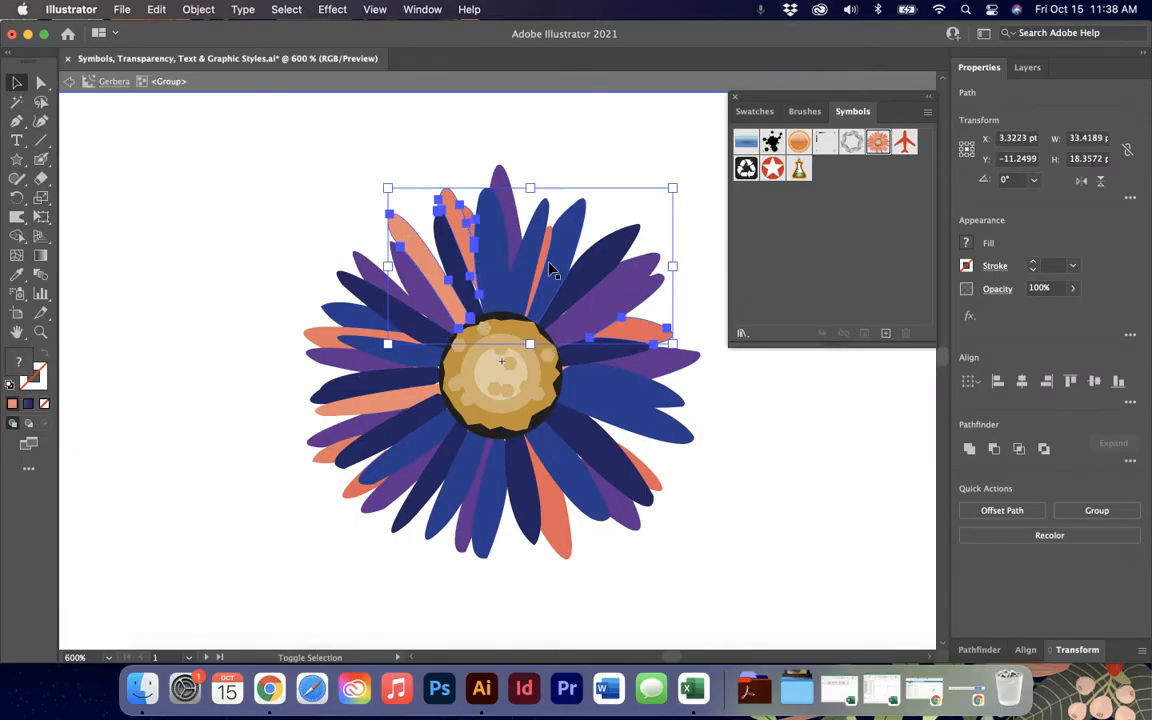
pyautogui.keyDown('shift'); pyautogui.click(650, 478); pyautogui.keyUp('shift')
pyautogui.keyDown('shift'); pyautogui.click(563, 532); pyautogui.keyUp('shift')
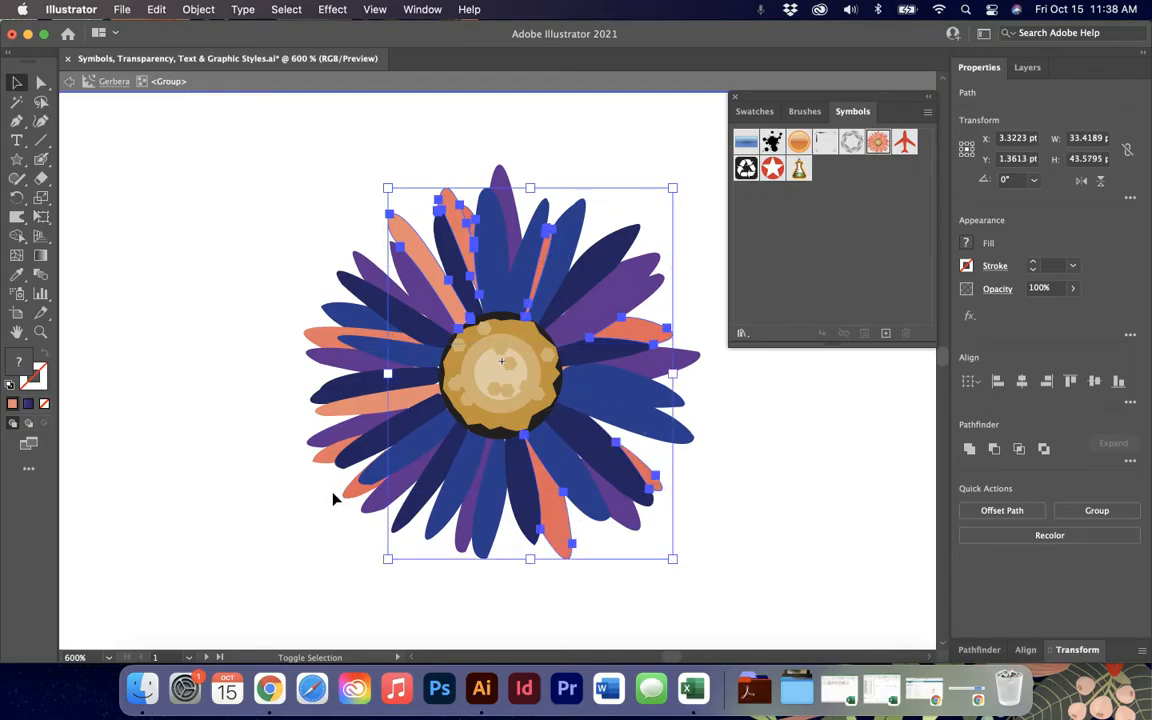
pyautogui.keyDown('shift'); pyautogui.click(352, 497); pyautogui.keyUp('shift')
pyautogui.keyDown('shift'); pyautogui.click(329, 466); pyautogui.keyUp('shift')
pyautogui.keyDown('shift'); pyautogui.click(334, 406); pyautogui.keyUp('shift')
pyautogui.keyDown('shift'); pyautogui.click(324, 338); pyautogui.keyUp('shift')
pyautogui.keyDown('shift'); pyautogui.click(324, 338); pyautogui.keyUp('shift')
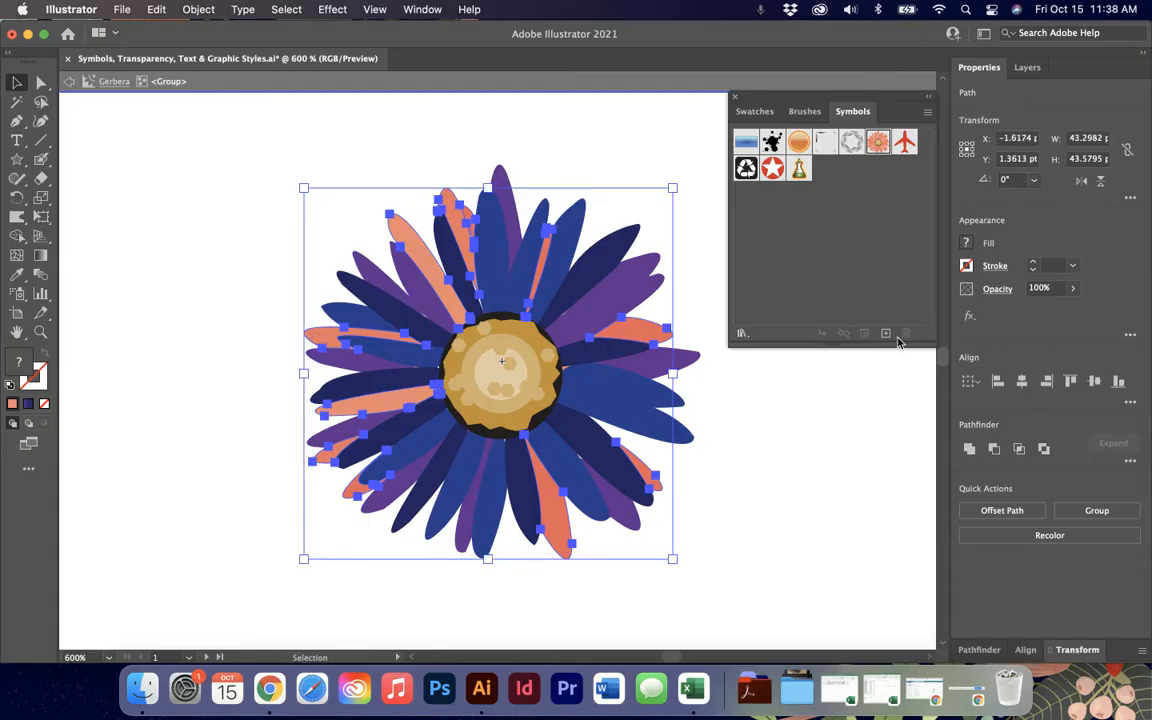
pyautogui.click(966, 243)
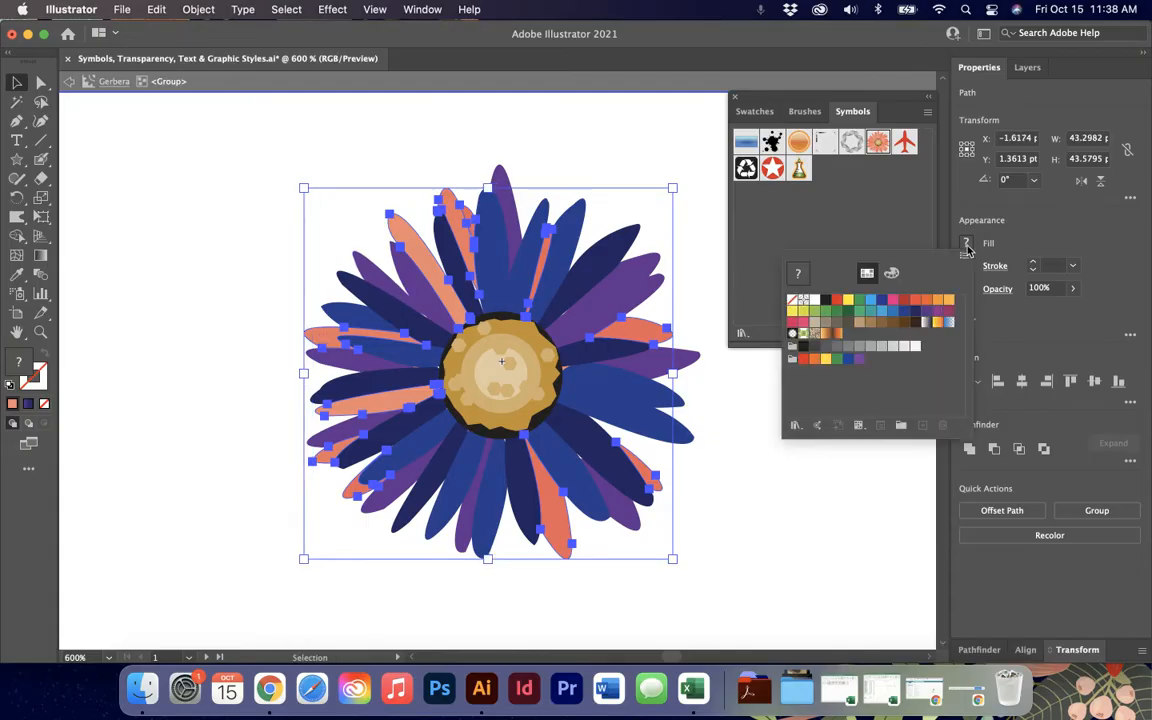
pyautogui.click(893, 312)
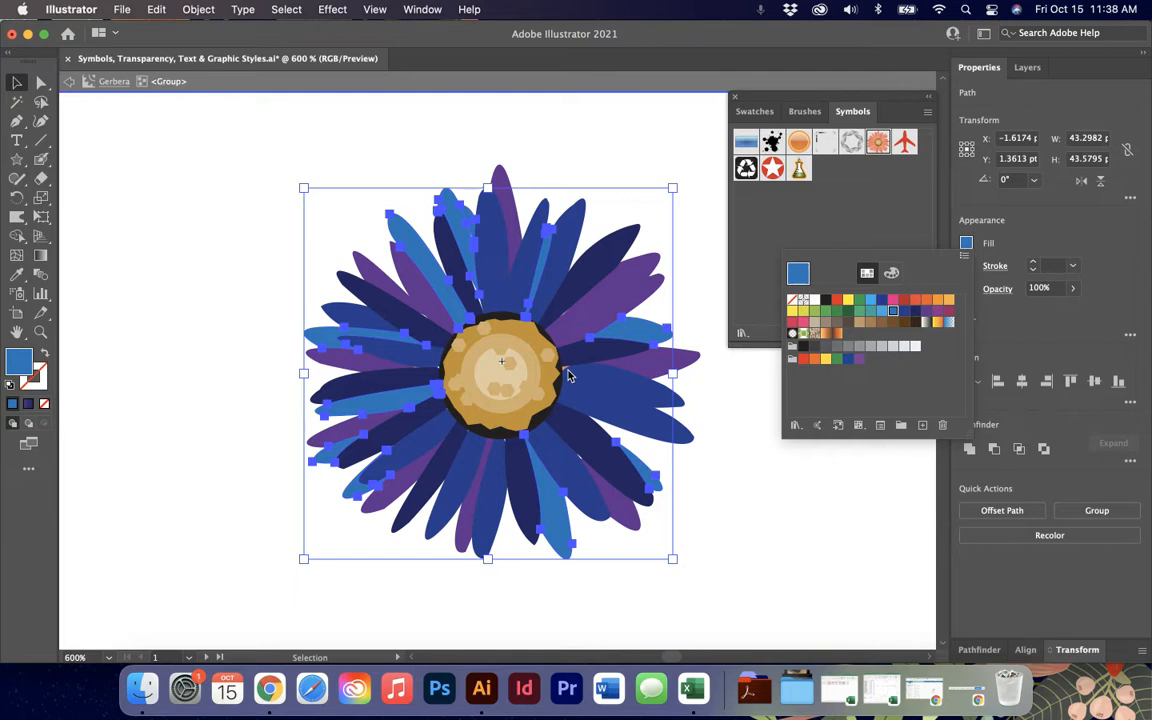
pyautogui.click(750, 459)
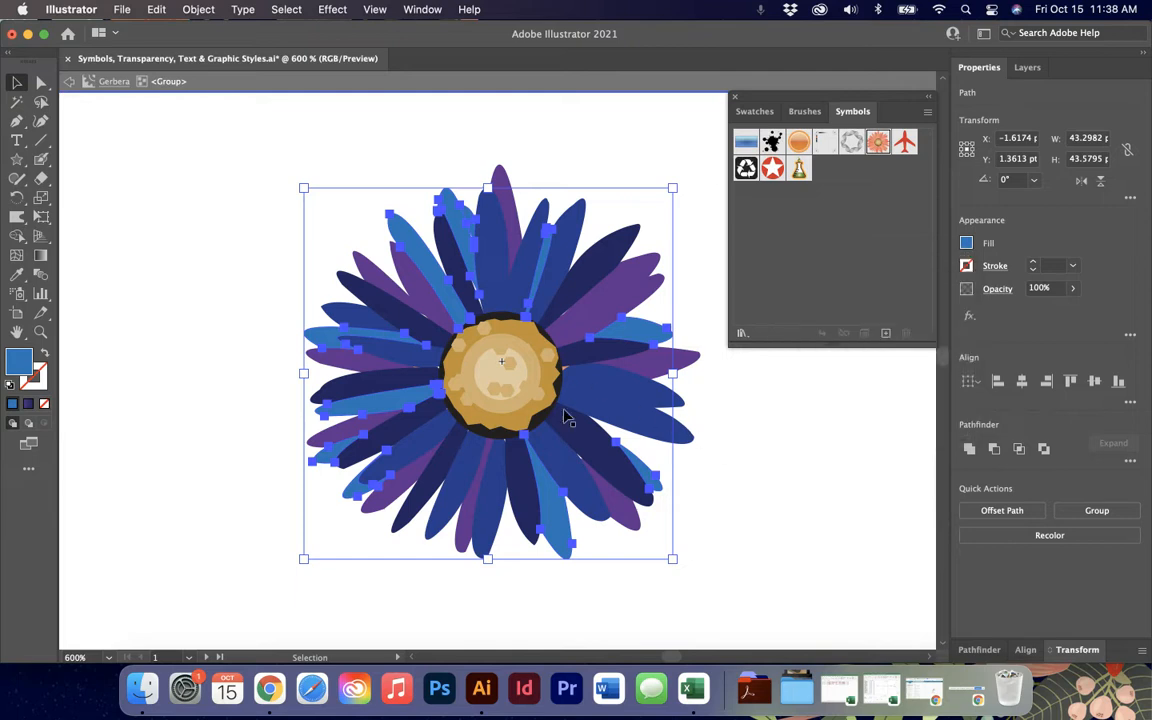
# Step: Add a second Gerbera symbol with the default symbol options, and exit the symbol's isolation mode
pyautogui.click(175, 168)
pyautogui.click(886, 335)
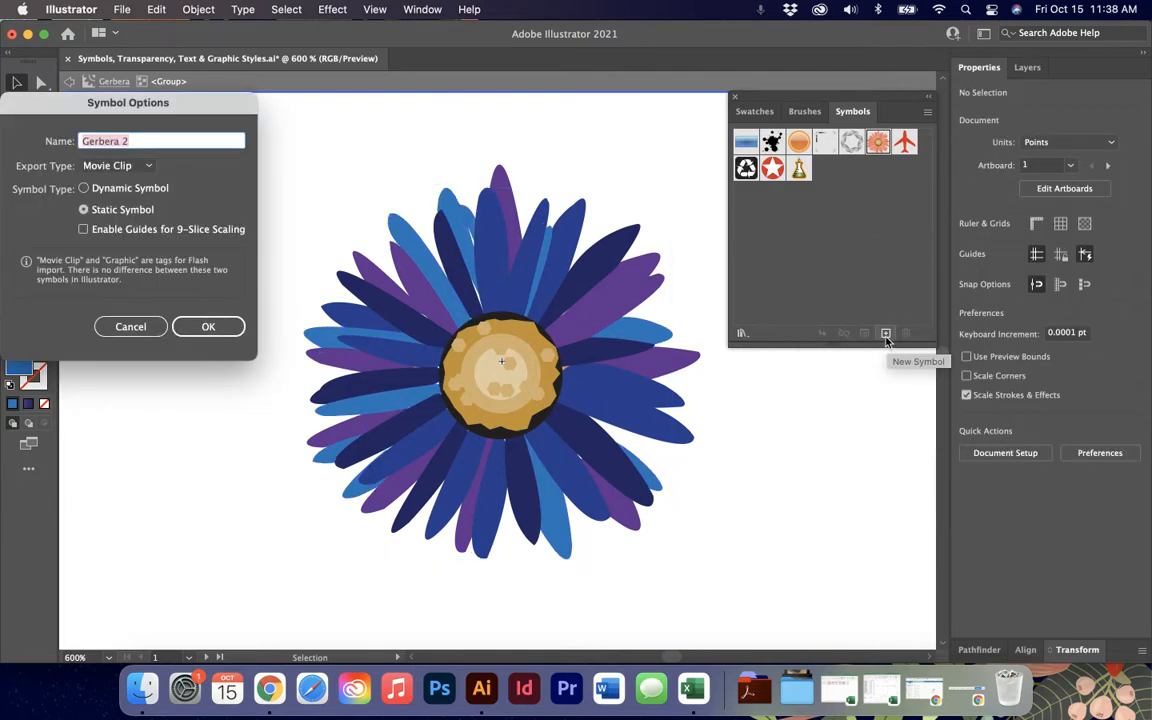
pyautogui.click(219, 327)
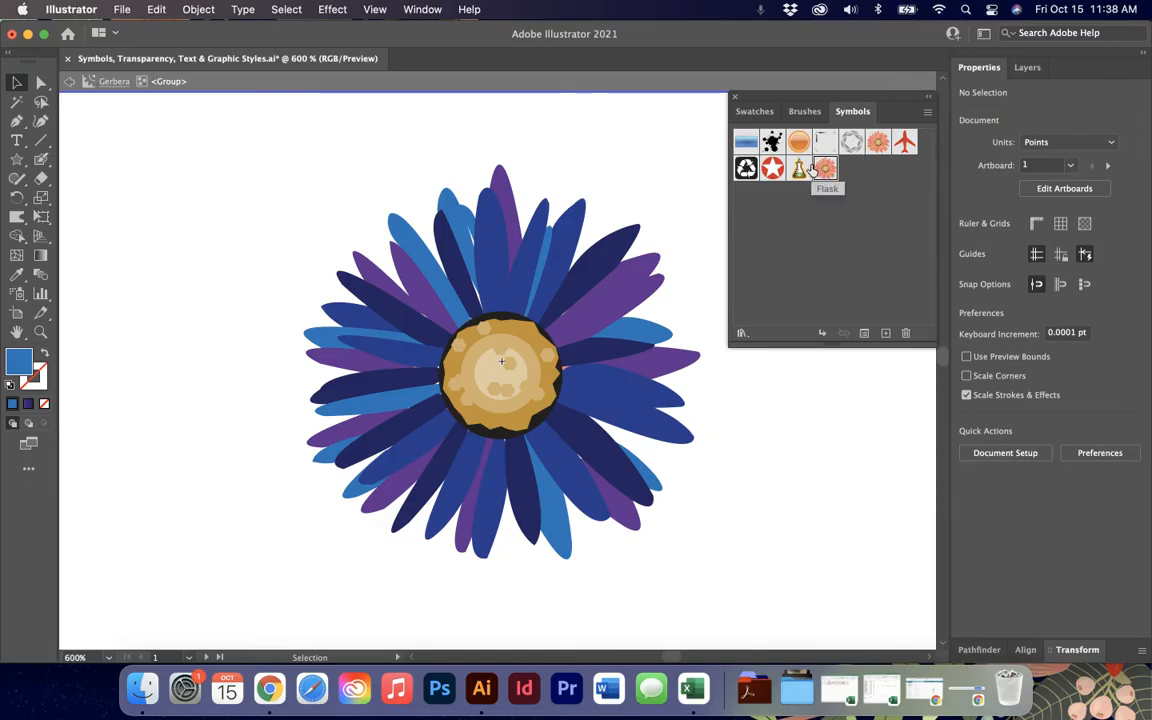
pyautogui.press('Escape')
# Step: Spray the recolored blue Gerbera symbol across the box of exercise 2 with the Symbol Sprayer
pyautogui.click(876, 143)
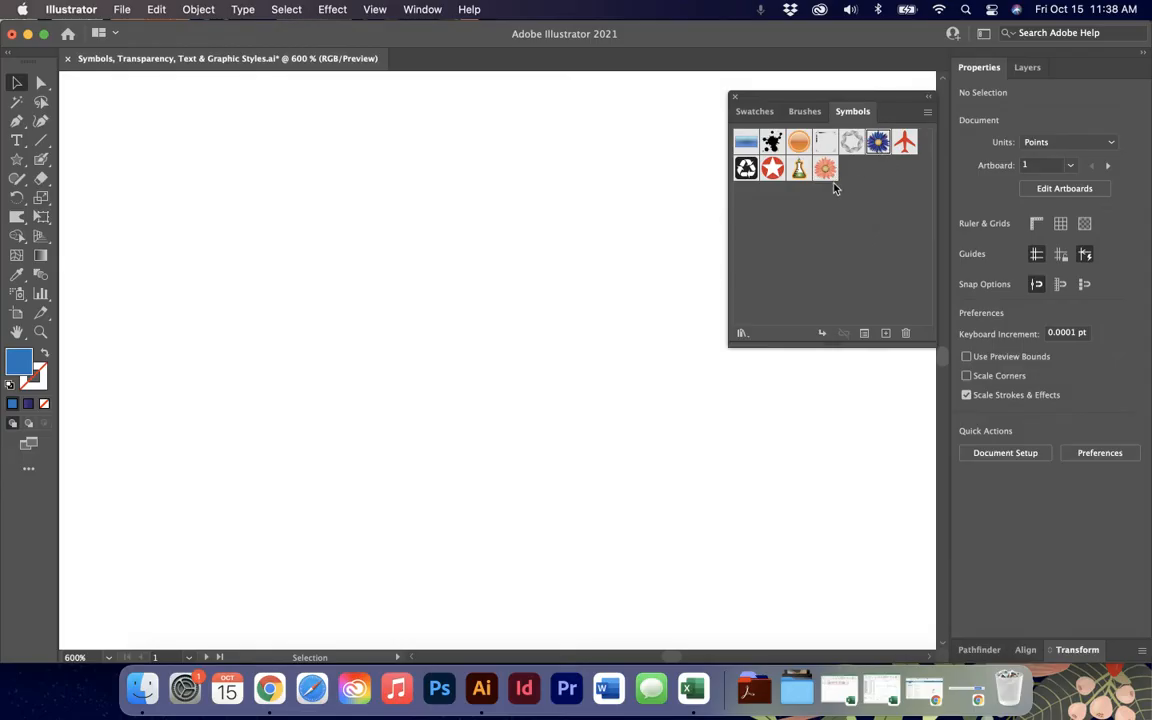
pyautogui.scroll(-6, 507, 258)
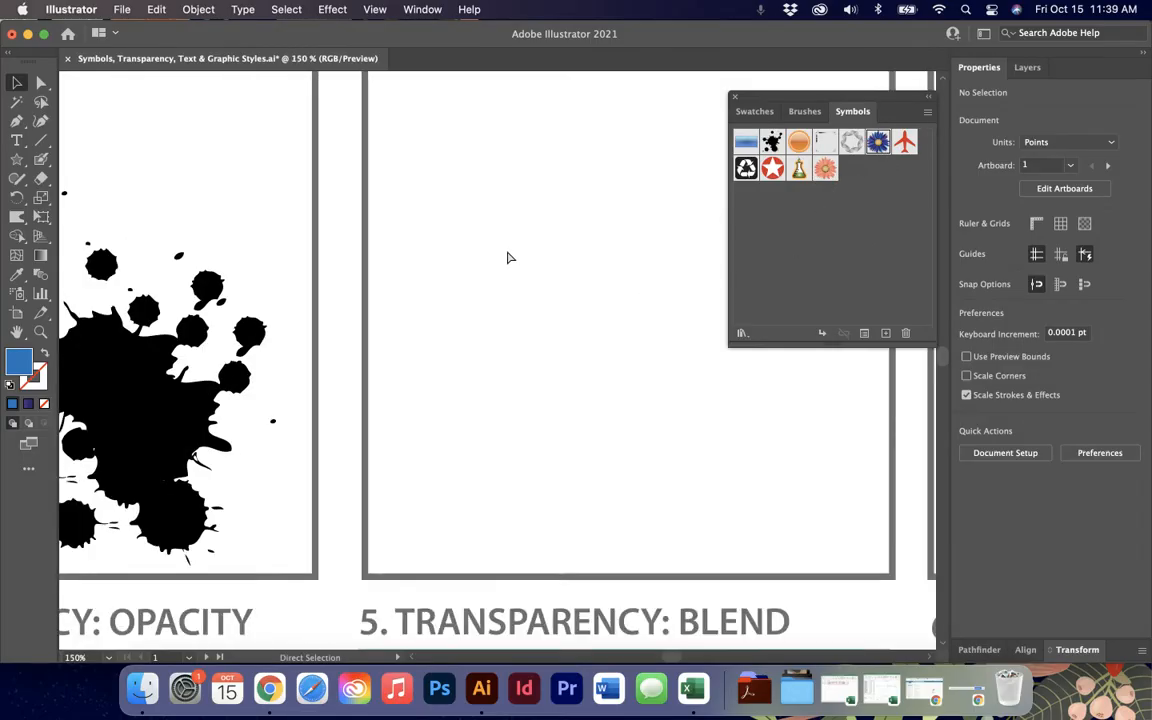
pyautogui.hotkey('shift', 's')
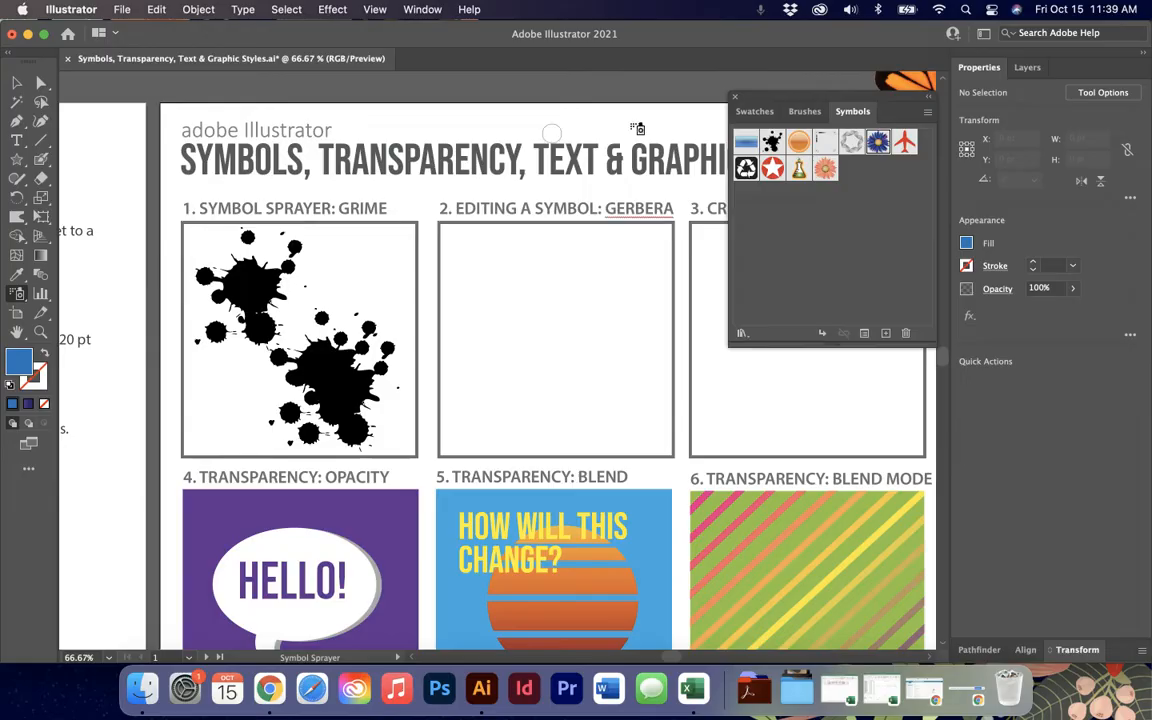
pyautogui.moveTo(618, 258)
pyautogui.mouseDown()
pyautogui.moveTo(620, 329)
pyautogui.moveTo(594, 385)
pyautogui.mouseUp()
pyautogui.moveTo(514, 378)
pyautogui.mouseDown()
pyautogui.moveTo(560, 427)
pyautogui.moveTo(596, 425)
pyautogui.mouseUp()
pyautogui.moveTo(571, 290)
pyautogui.mouseDown()
pyautogui.moveTo(566, 267)
pyautogui.moveTo(546, 314)
pyautogui.mouseUp()
# Step: Try to spray the original coral Gerbera symbol among the blue flowers in exercise 2
pyautogui.click(825, 168)
pyautogui.moveTo(553, 362); pyautogui.dragTo(452, 300)
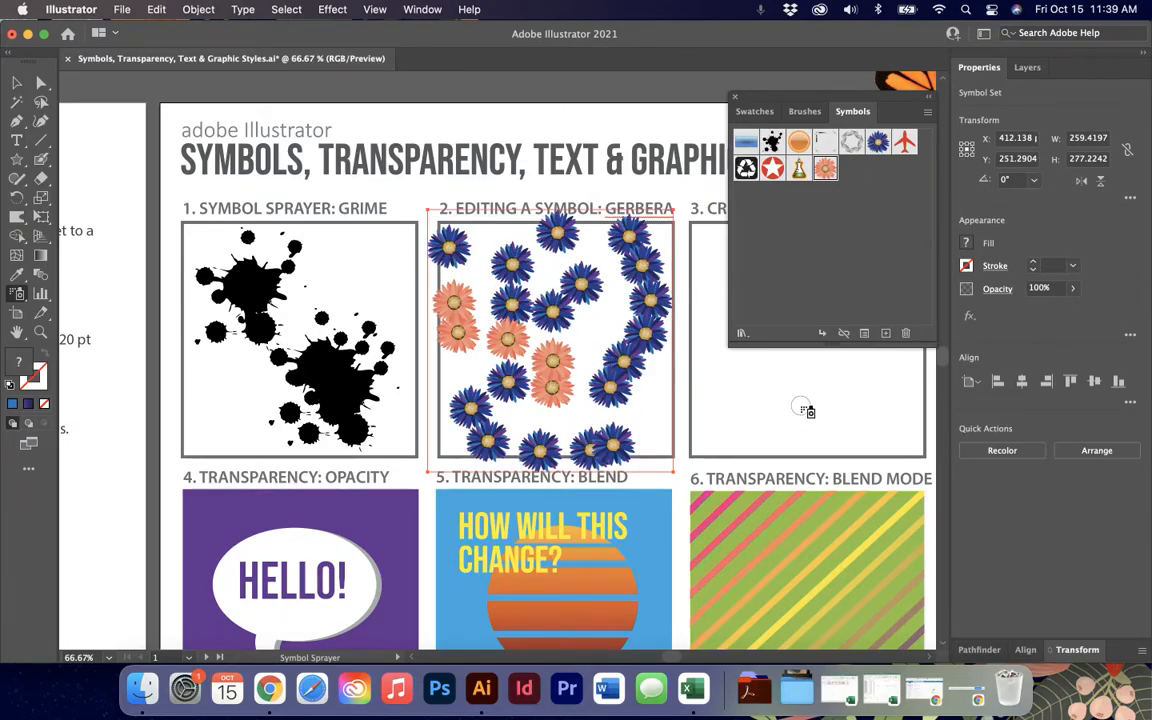
pyautogui.hscroll(3, 805, 410)
pyautogui.press('super+z')
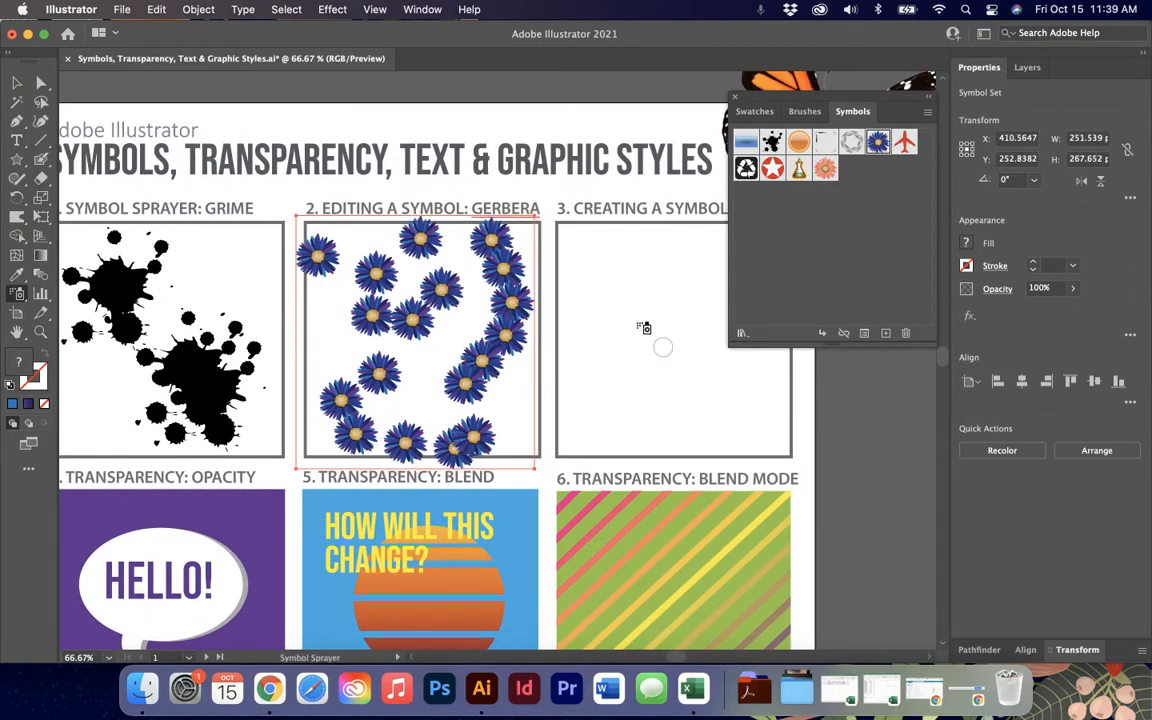
# Step: Create a dynamic symbol from the monarch butterfly image, named Butterfly, with the export type Graphic
pyautogui.hscroll(4, 619, 291)
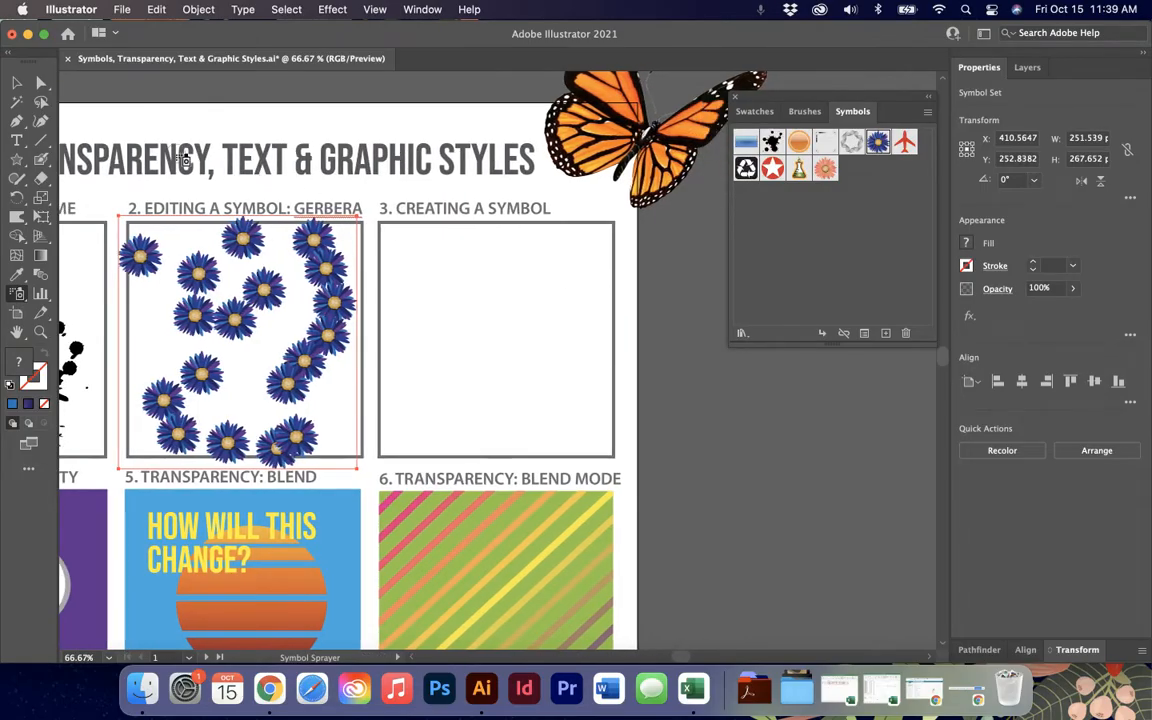
pyautogui.click(18, 81)
pyautogui.click(688, 170)
pyautogui.scroll(2, 688, 170)
pyautogui.hscroll(2, 688, 170)
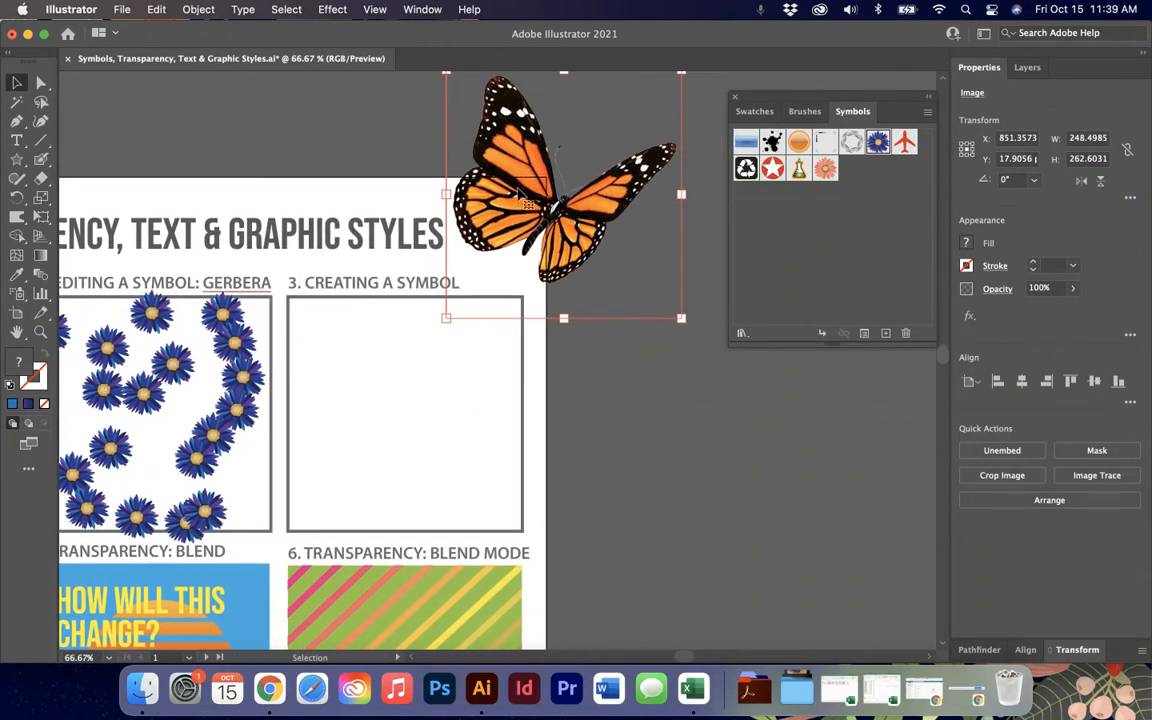
pyautogui.click(928, 114)
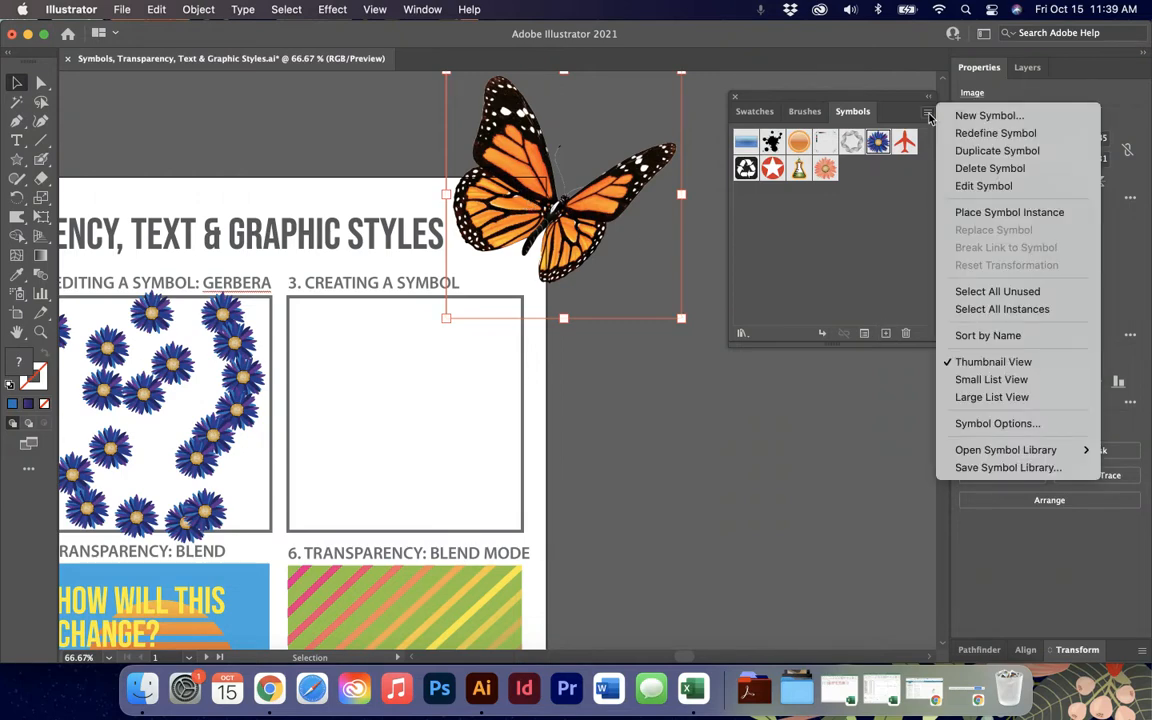
pyautogui.click(975, 115)
pyautogui.write('Butterfly')
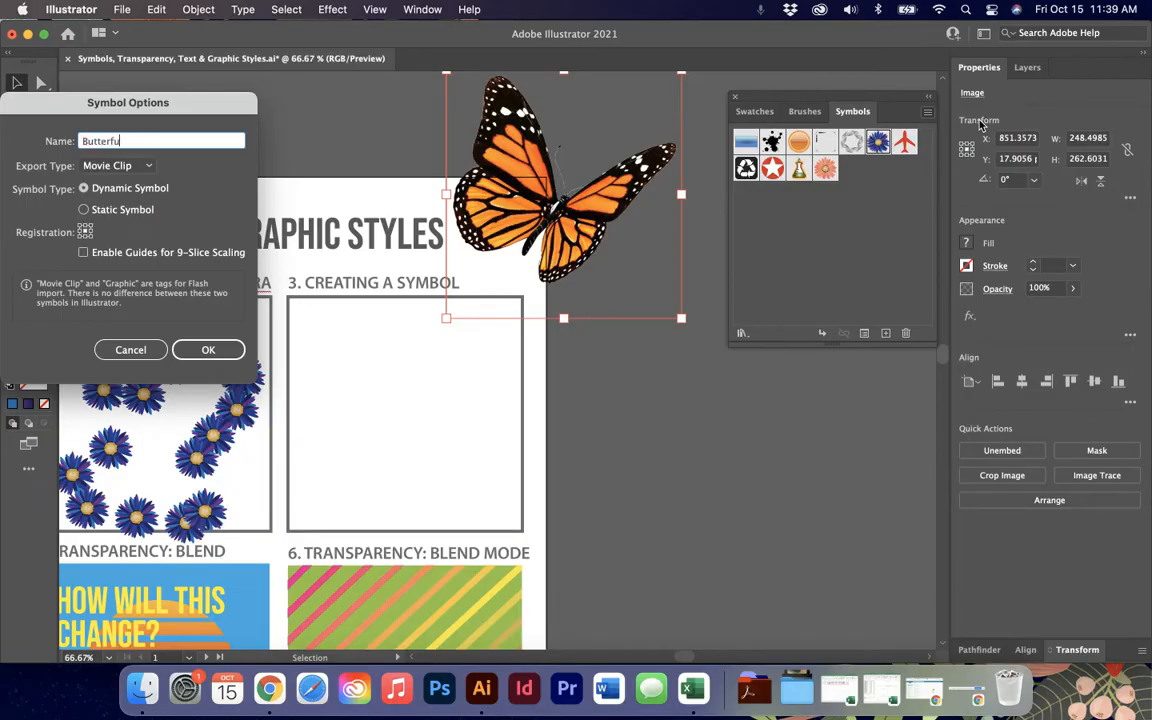
pyautogui.click(118, 165)
pyautogui.click(118, 200)
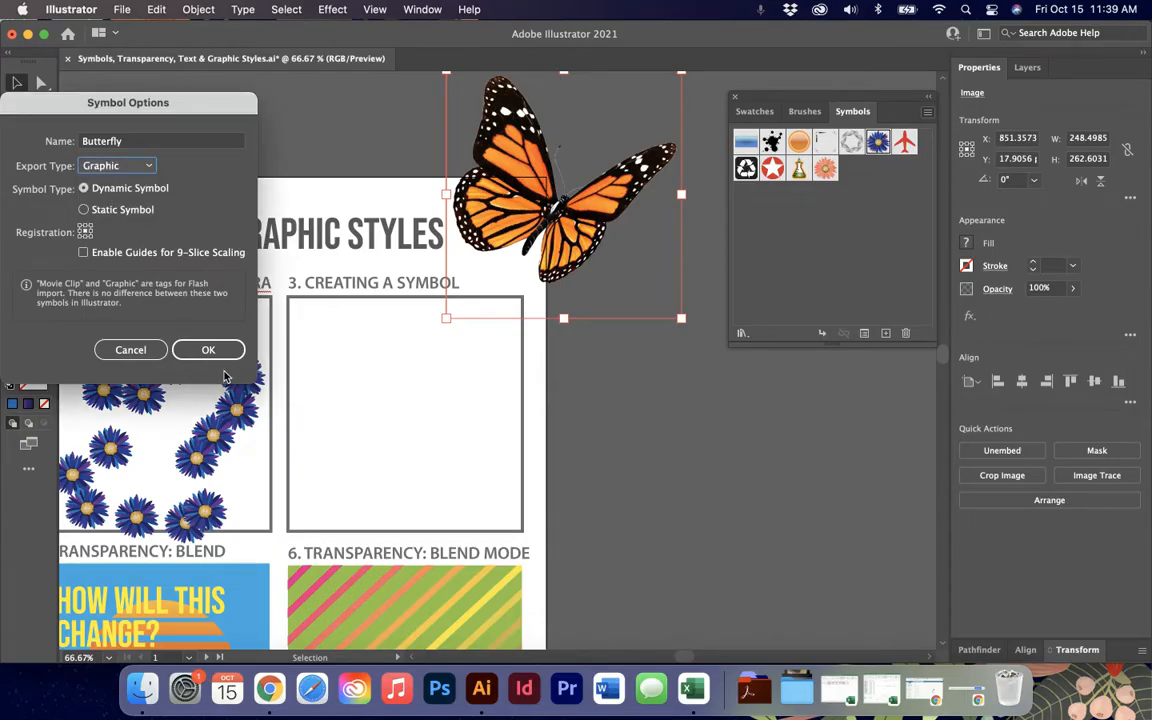
pyautogui.press('Return')
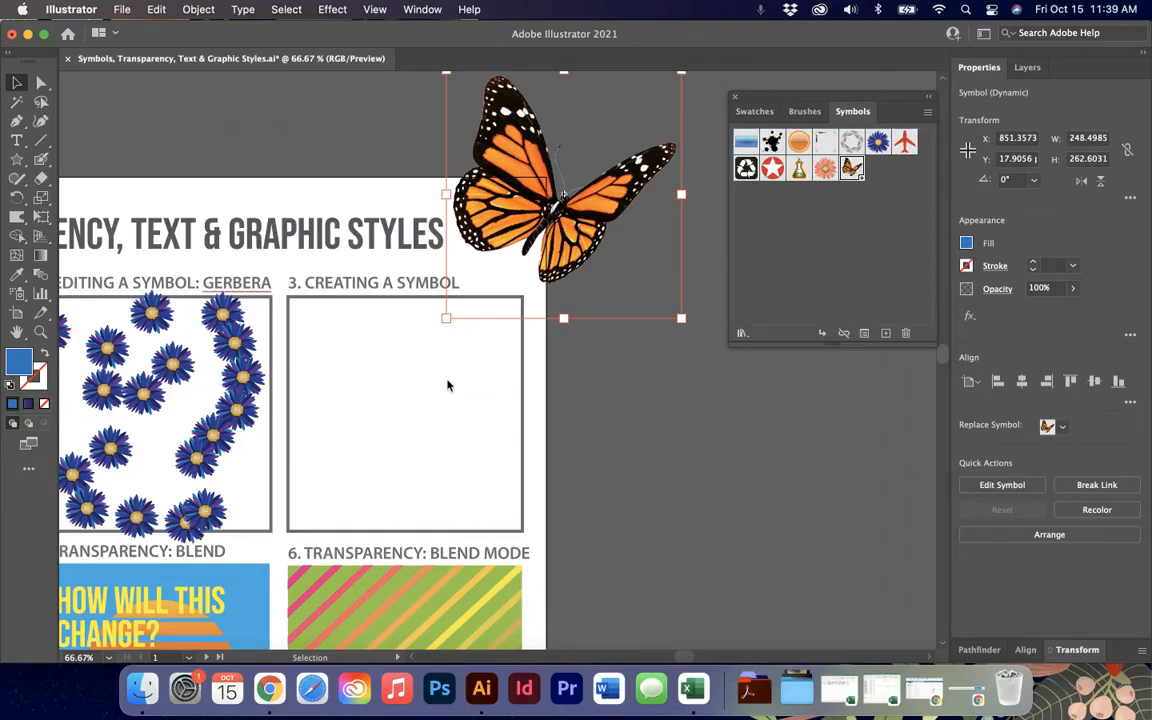
# Step: Deselect the butterfly and spray Butterfly symbols diagonally across the box of exercise 3 with the Symbol Sprayer
pyautogui.moveTo(448, 385); pyautogui.dragTo(442, 380)
pyautogui.press('Delete')
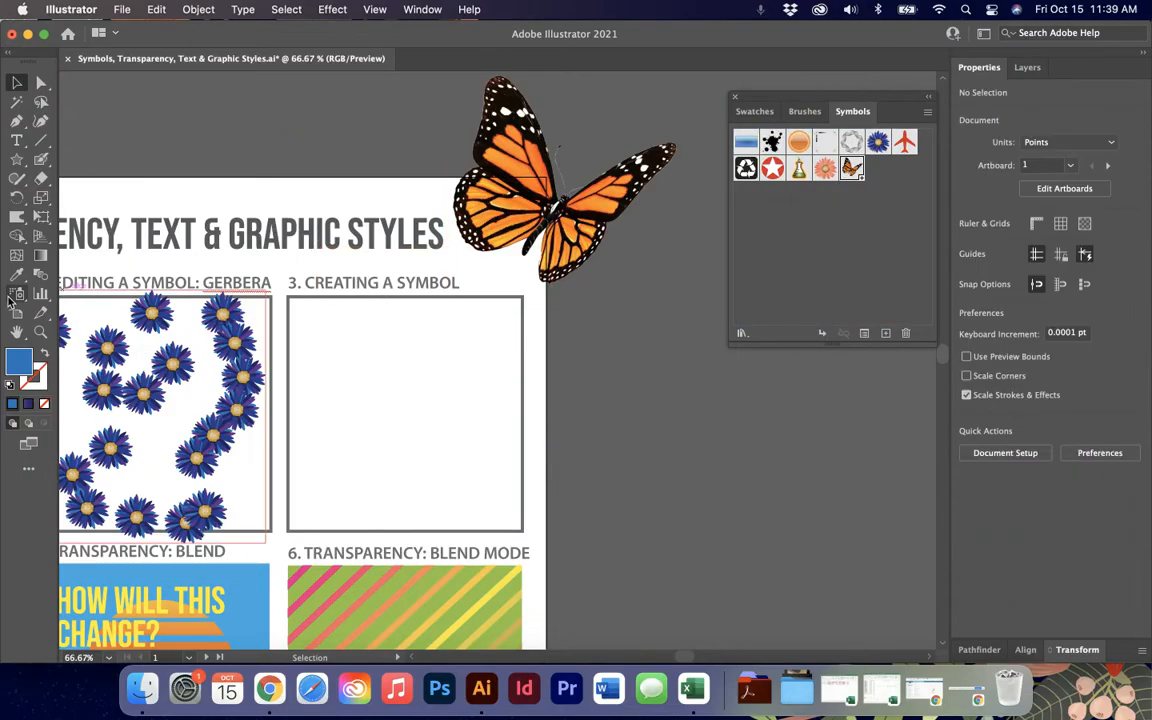
pyautogui.click(17, 293)
pyautogui.moveTo(360, 393)
pyautogui.mouseDown()
pyautogui.moveTo(489, 460)
pyautogui.moveTo(603, 550)
pyautogui.mouseUp()
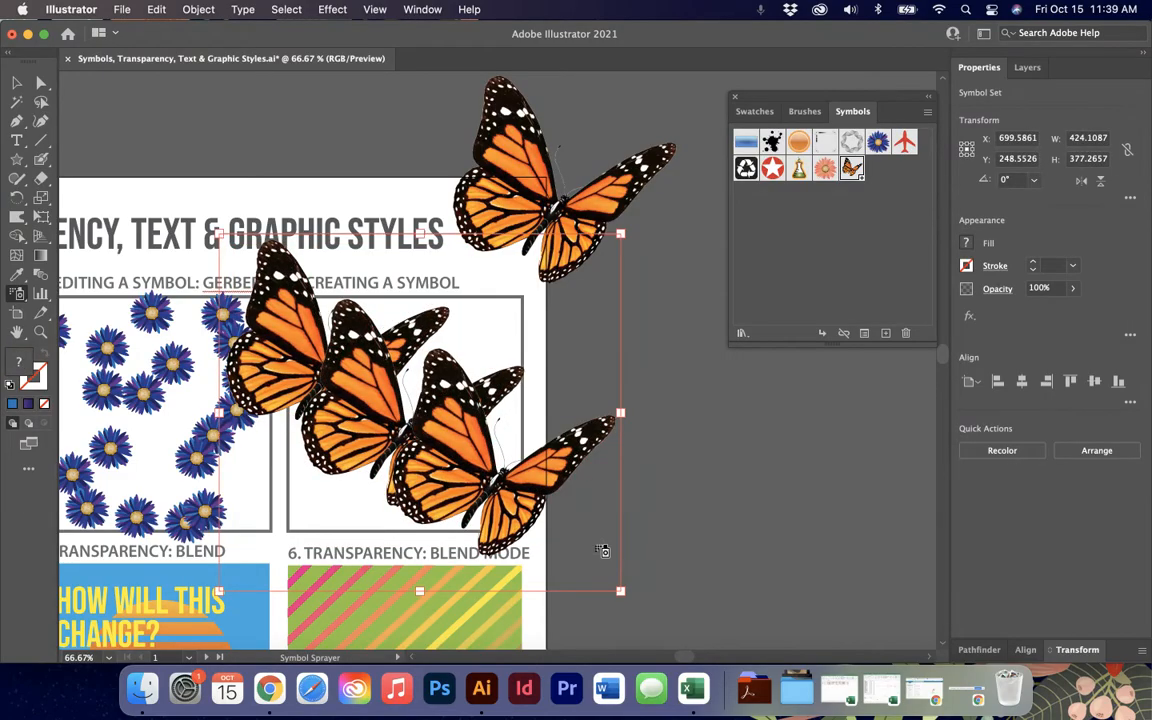
pyautogui.press('super+0')
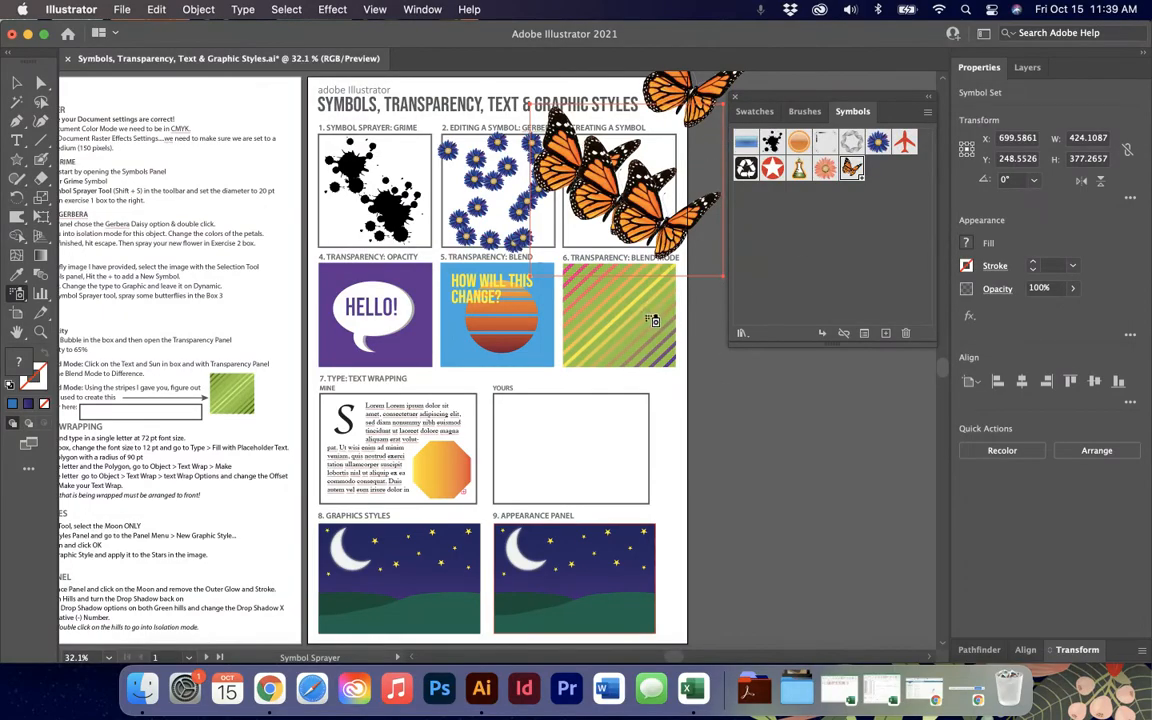
pyautogui.press('super+equal')
pyautogui.press('super+equal')
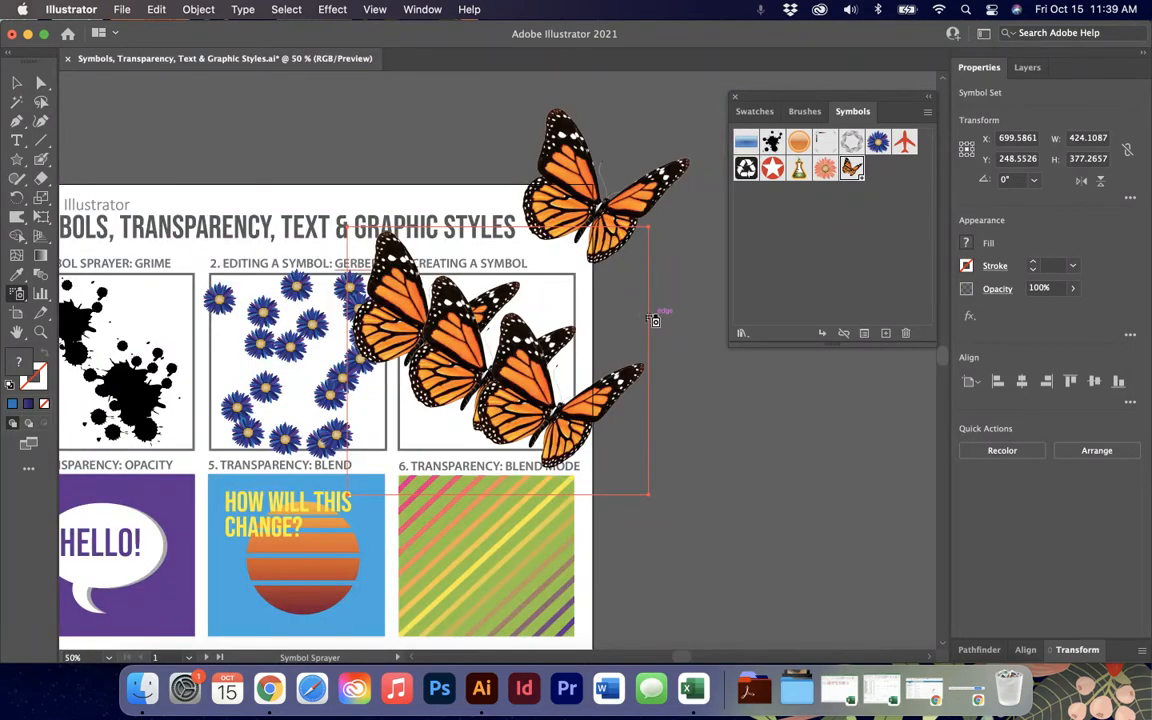
# Step: Close the symbol library, show the transparency settings and clear the selection of the sprayed butterflies
pyautogui.scroll(-4, 652, 320)
pyautogui.hscroll(-2, 652, 320)
pyautogui.scroll(-1, 652, 320)
pyautogui.hscroll(-1, 652, 320)
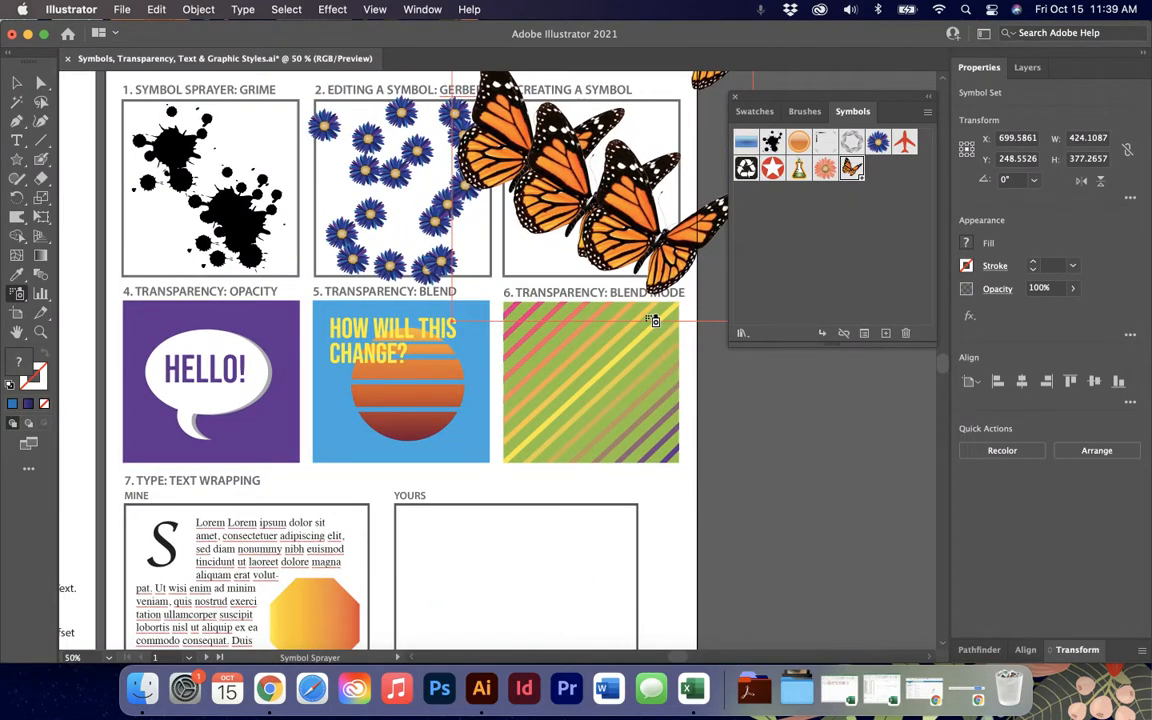
pyautogui.click(17, 82)
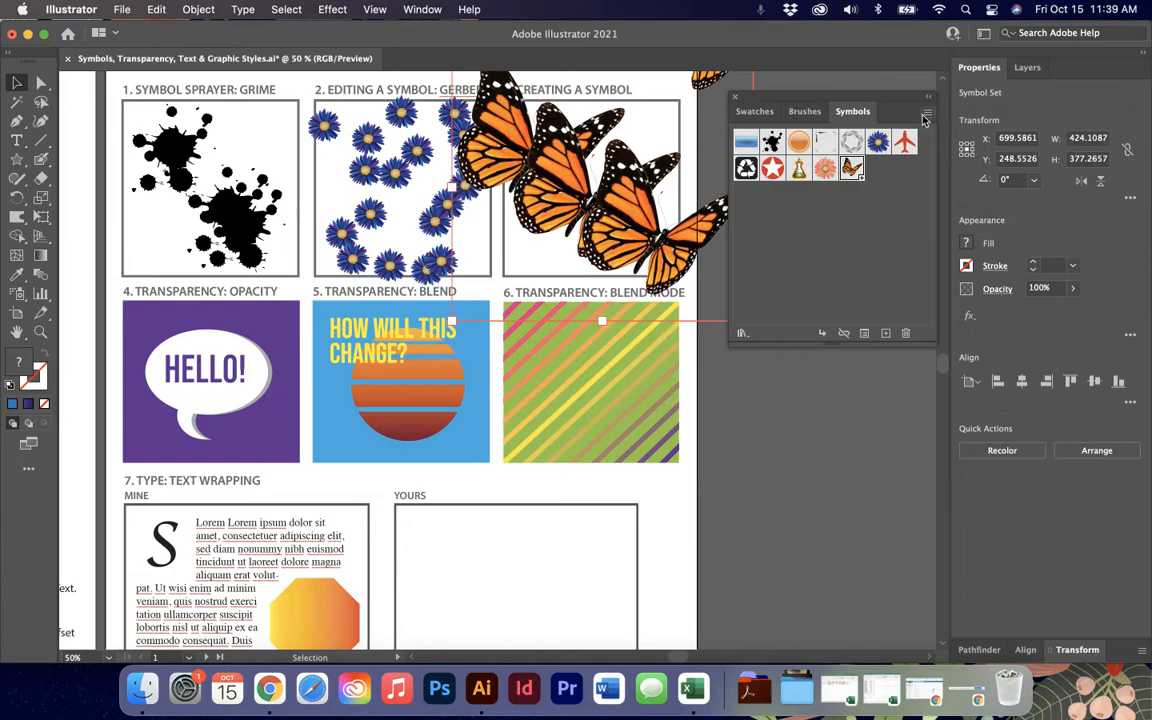
pyautogui.click(733, 98)
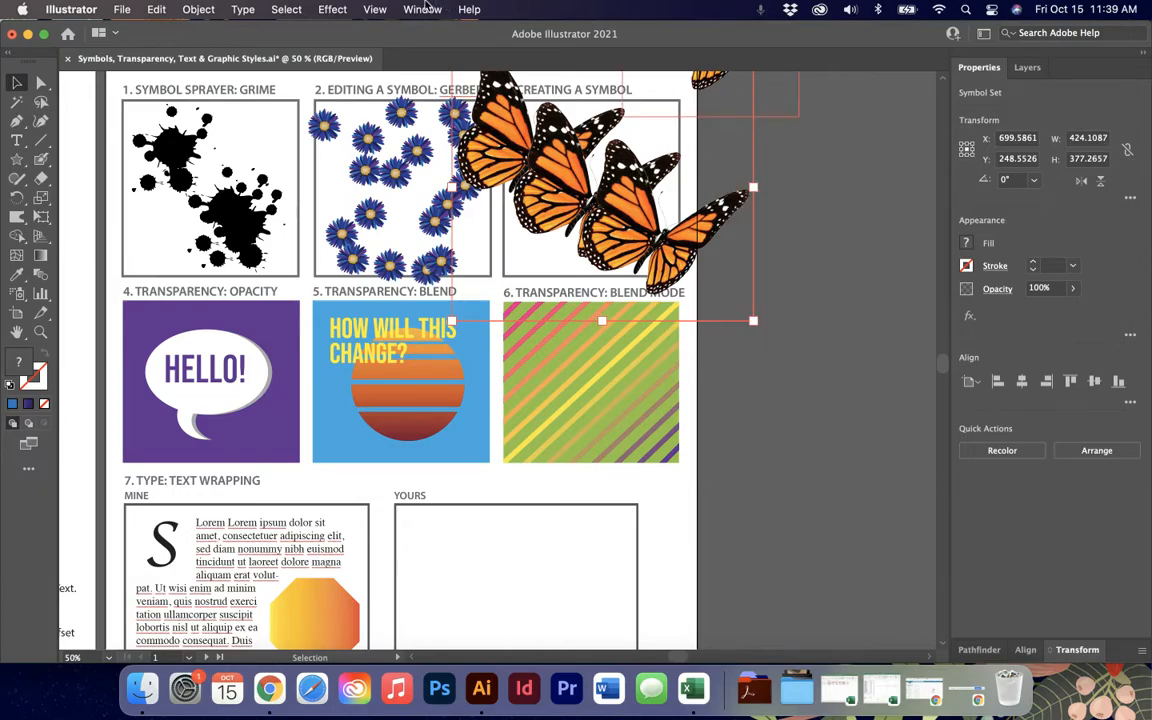
pyautogui.click(422, 9)
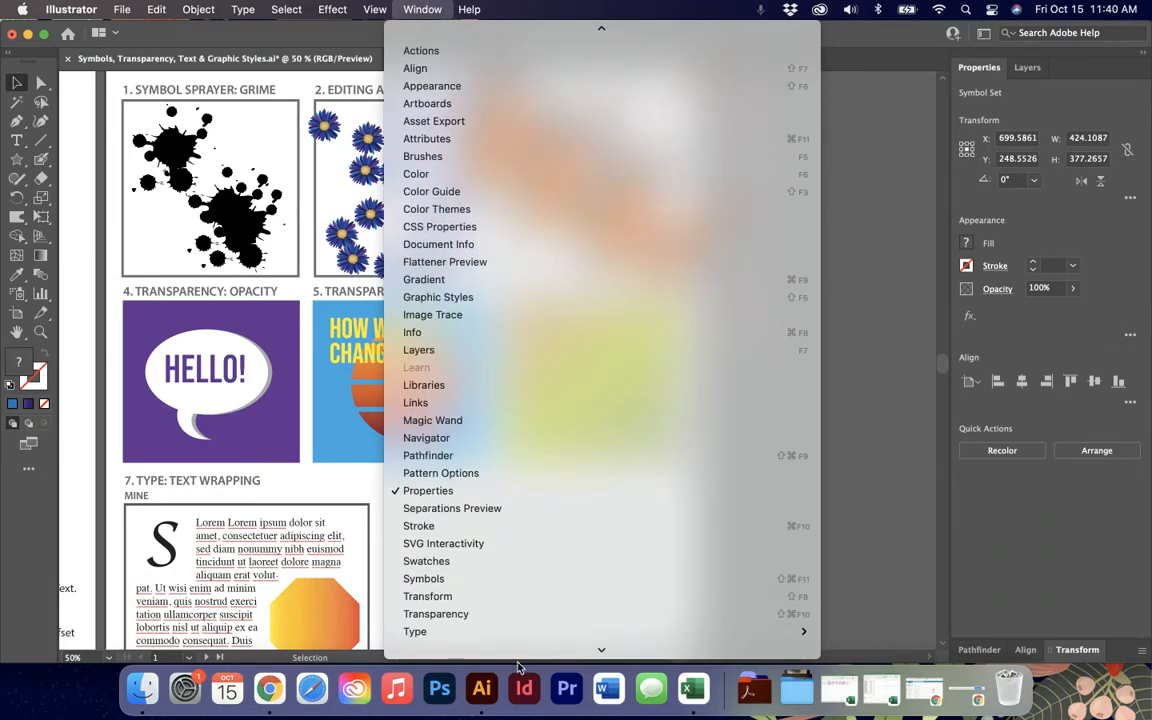
pyautogui.click(451, 490)
pyautogui.click(842, 249)
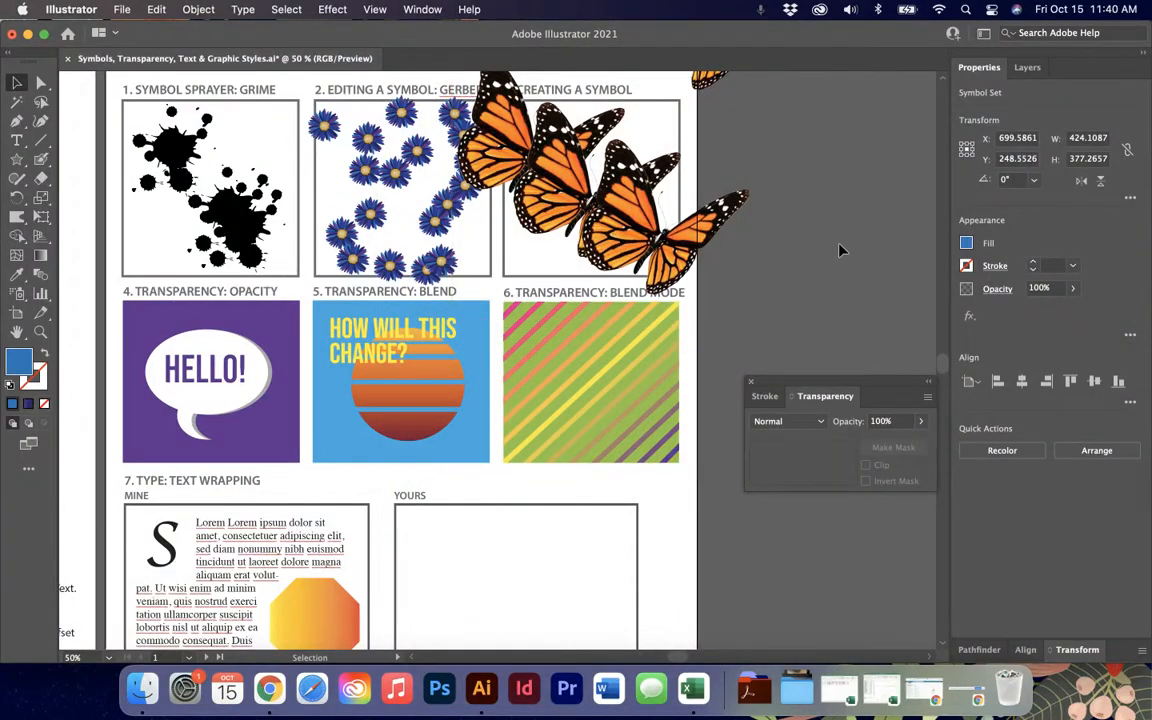
# Step: Set the opacity of the HELLO! speech bubble group in exercise 4 to 65%
pyautogui.press('super+plus')
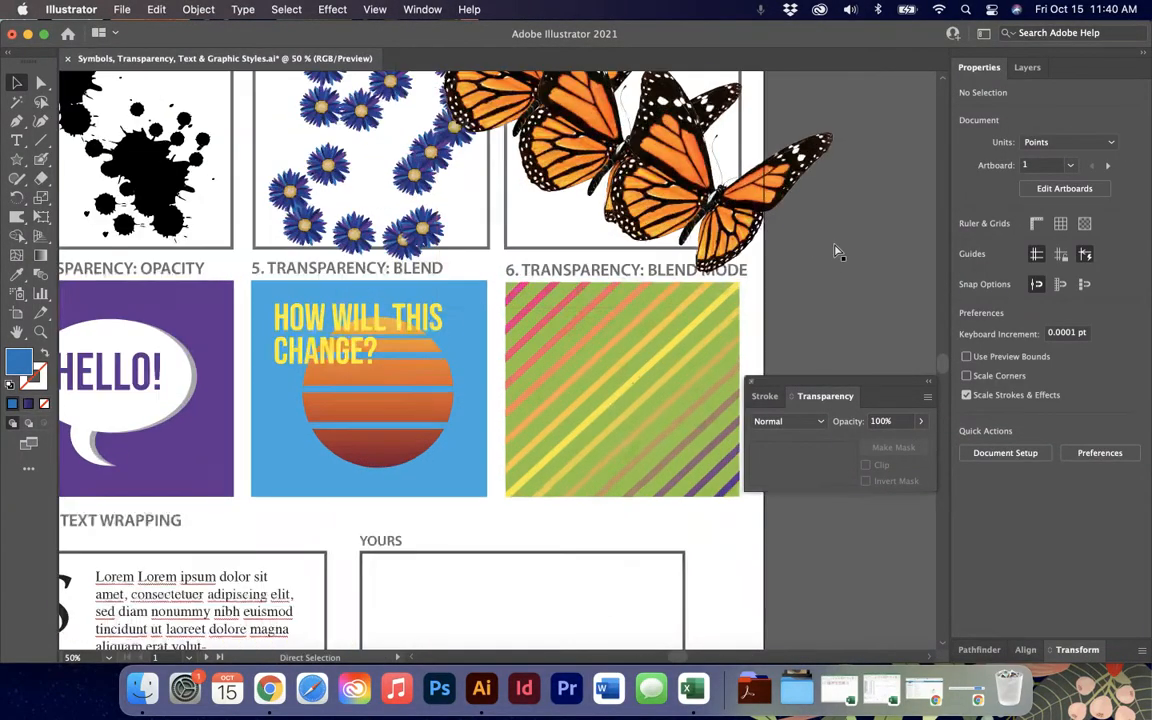
pyautogui.hscroll(-4, 838, 250)
pyautogui.hscroll(-3, 838, 252)
pyautogui.scroll(-2, 838, 252)
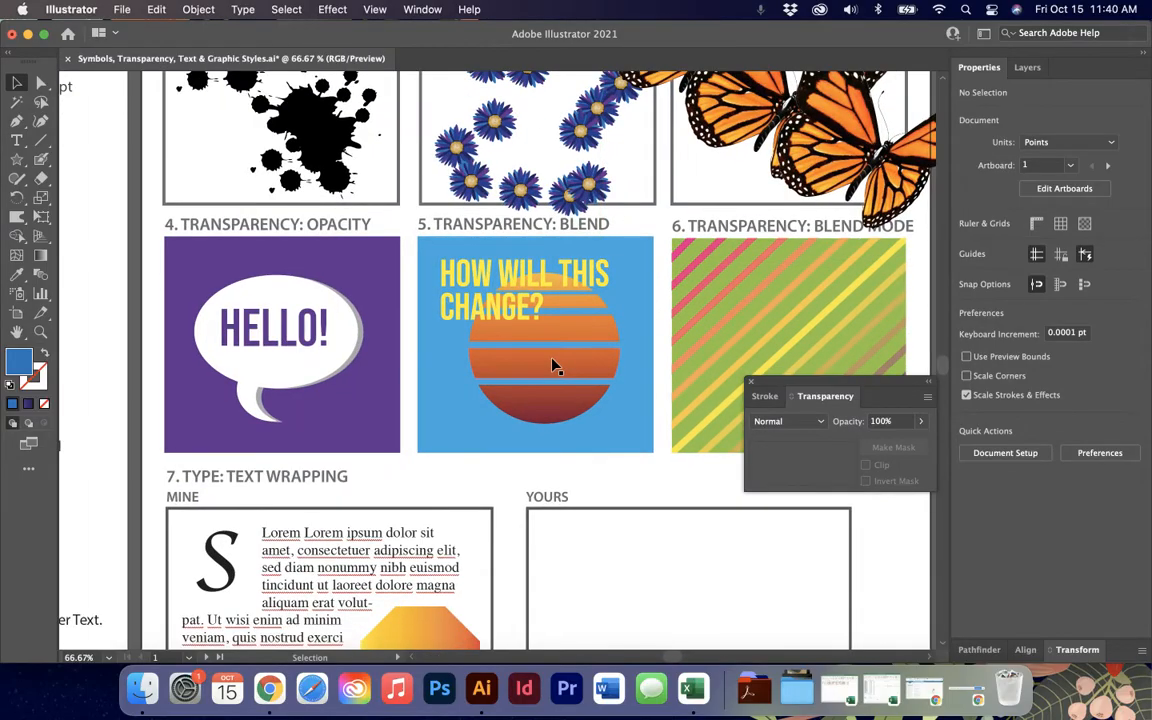
pyautogui.click(298, 365)
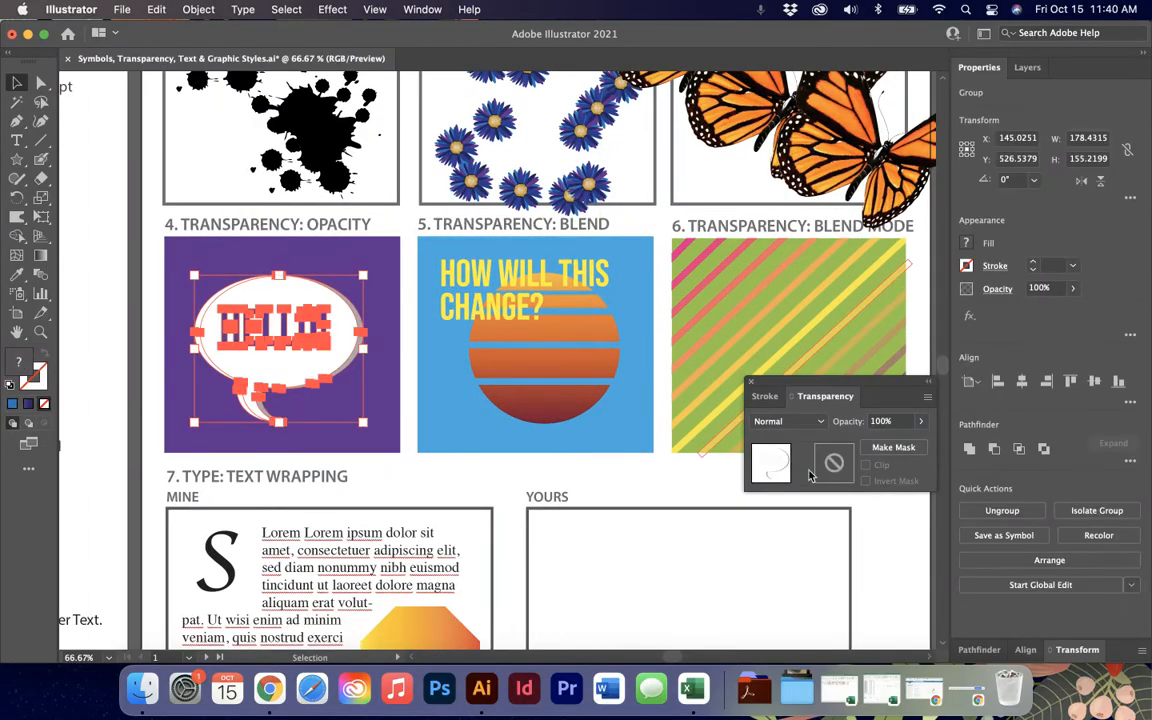
pyautogui.click(921, 422)
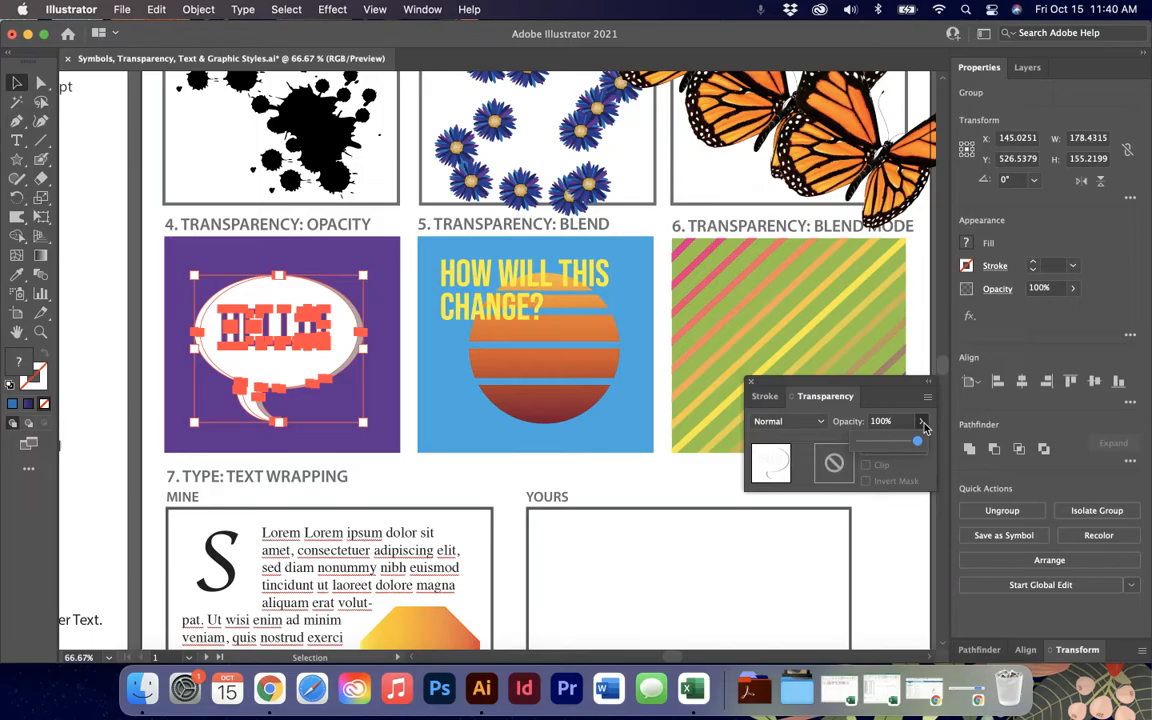
pyautogui.moveTo(918, 440); pyautogui.dragTo(889, 441)
pyautogui.click(895, 423)
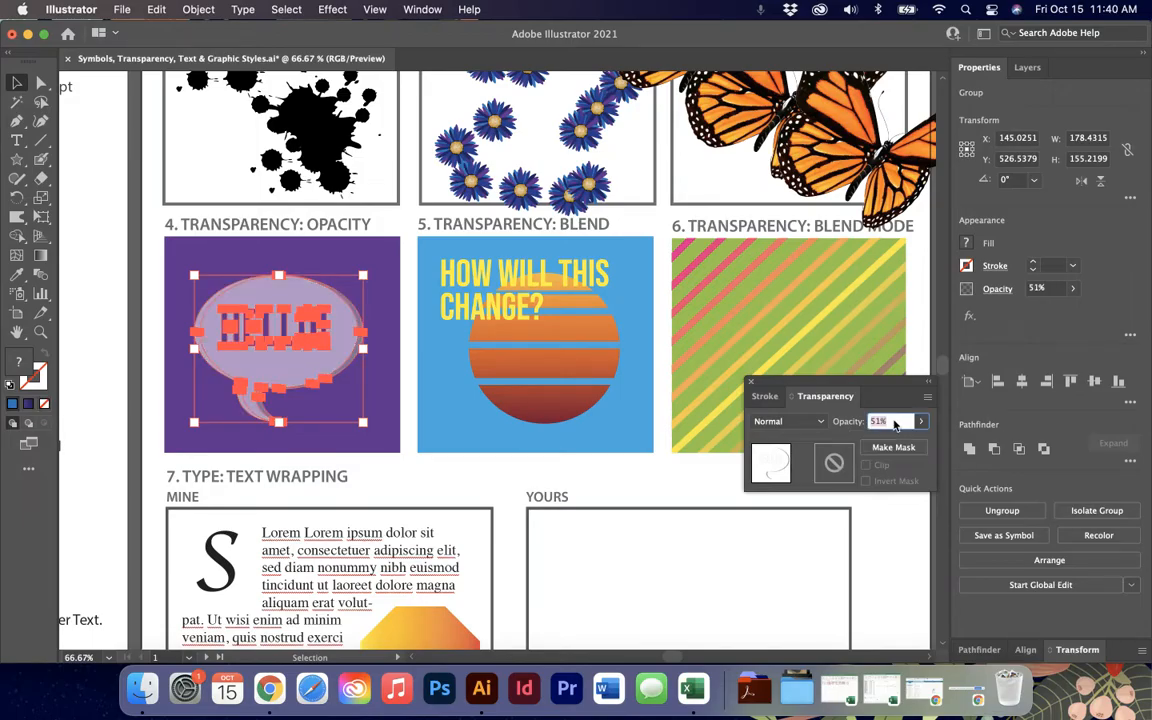
pyautogui.press('Return')
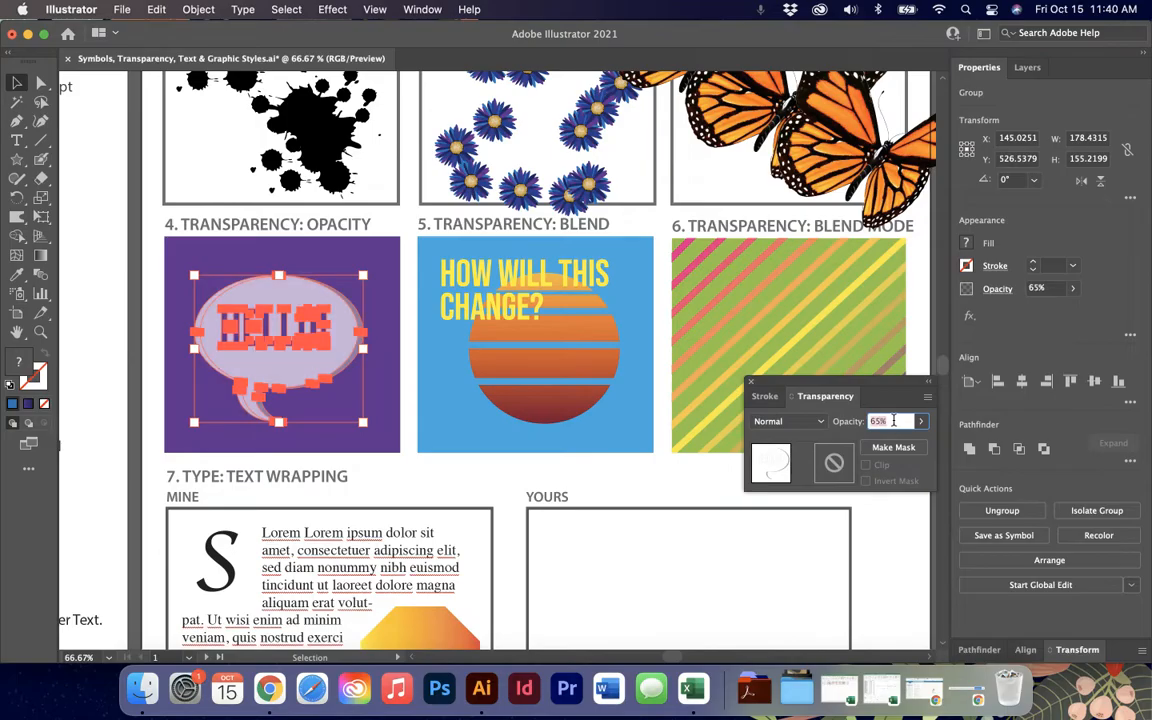
pyautogui.click(383, 489)
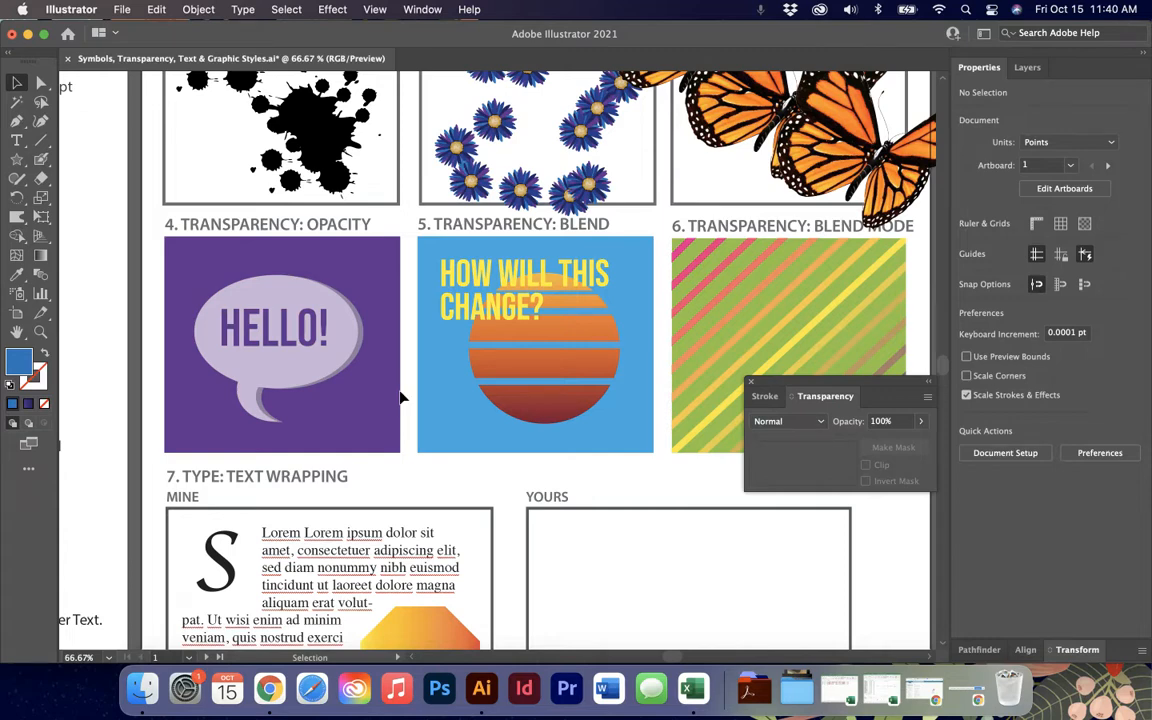
# Step: Set the blend mode of the yellow "HOW WILL THIS CHANGE?" text in exercise 5 to Difference
pyautogui.click(460, 310)
pyautogui.click(607, 371)
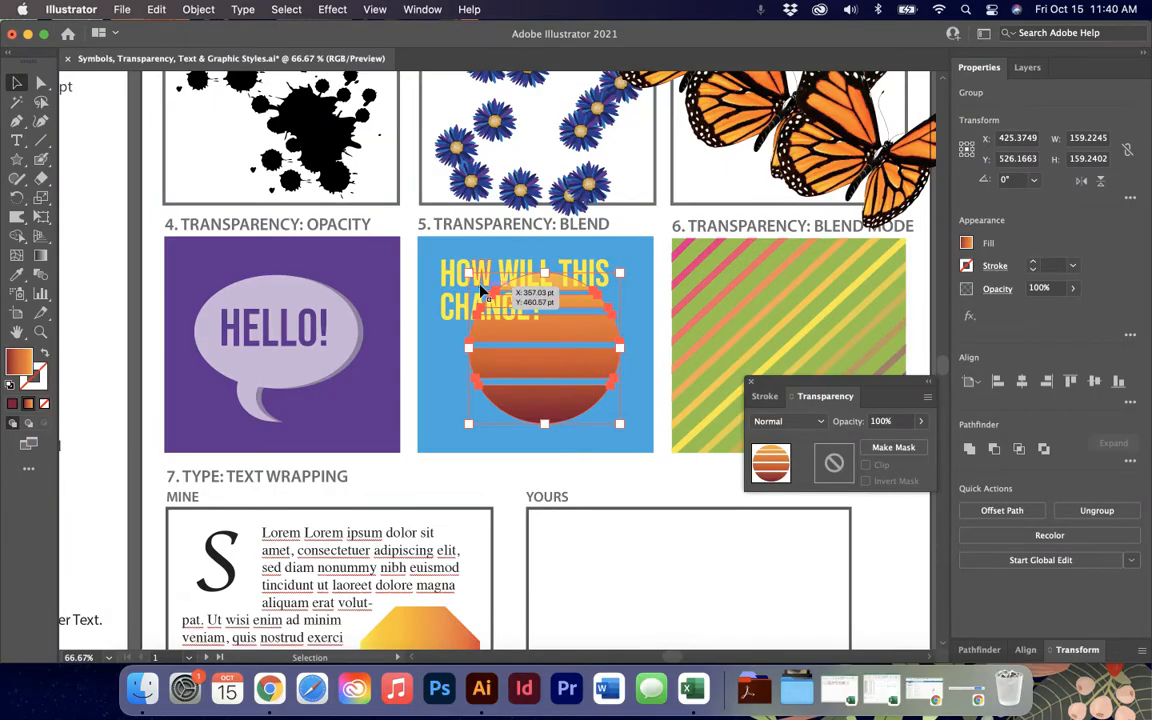
pyautogui.click(450, 268)
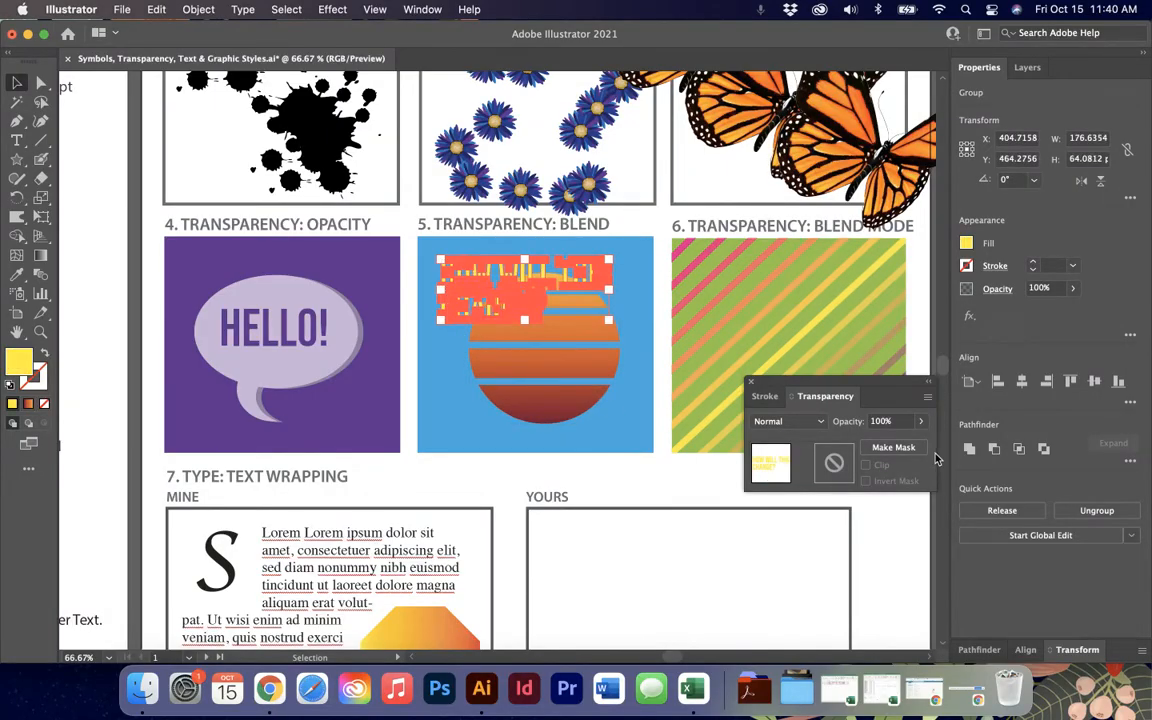
pyautogui.click(815, 421)
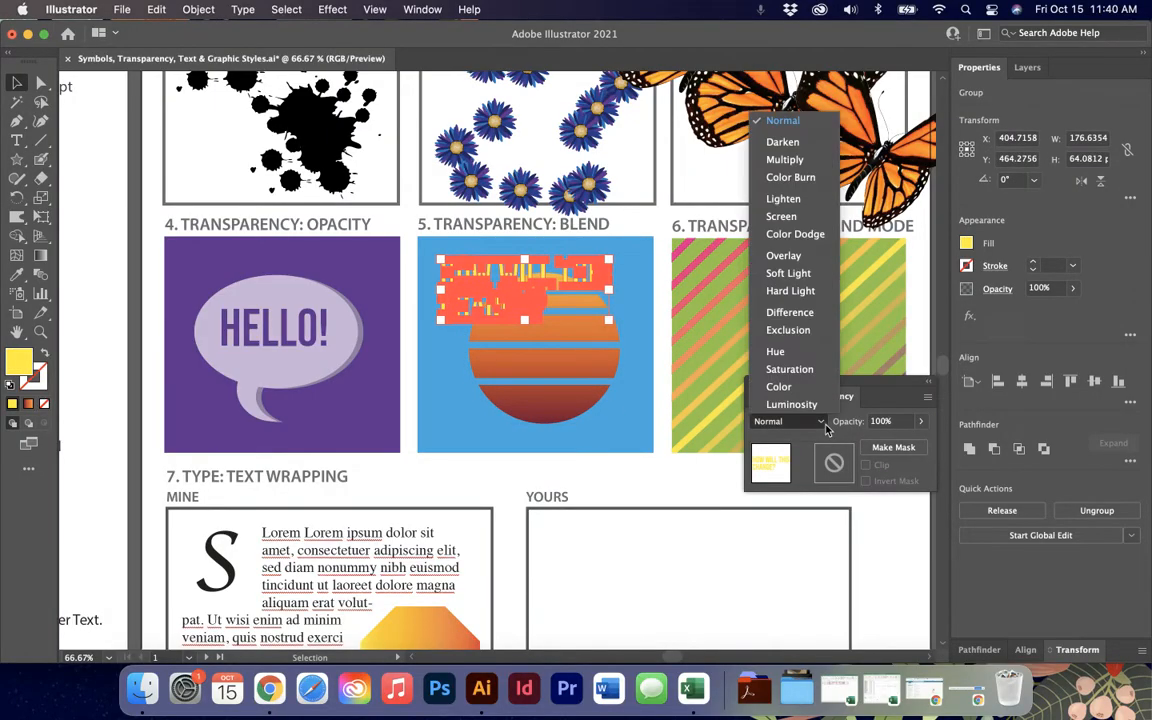
pyautogui.click(789, 312)
# Step: Try the Overlay, Soft Light, Color Burn and Darken blend modes on the striped sun in exercise 5
pyautogui.click(583, 402)
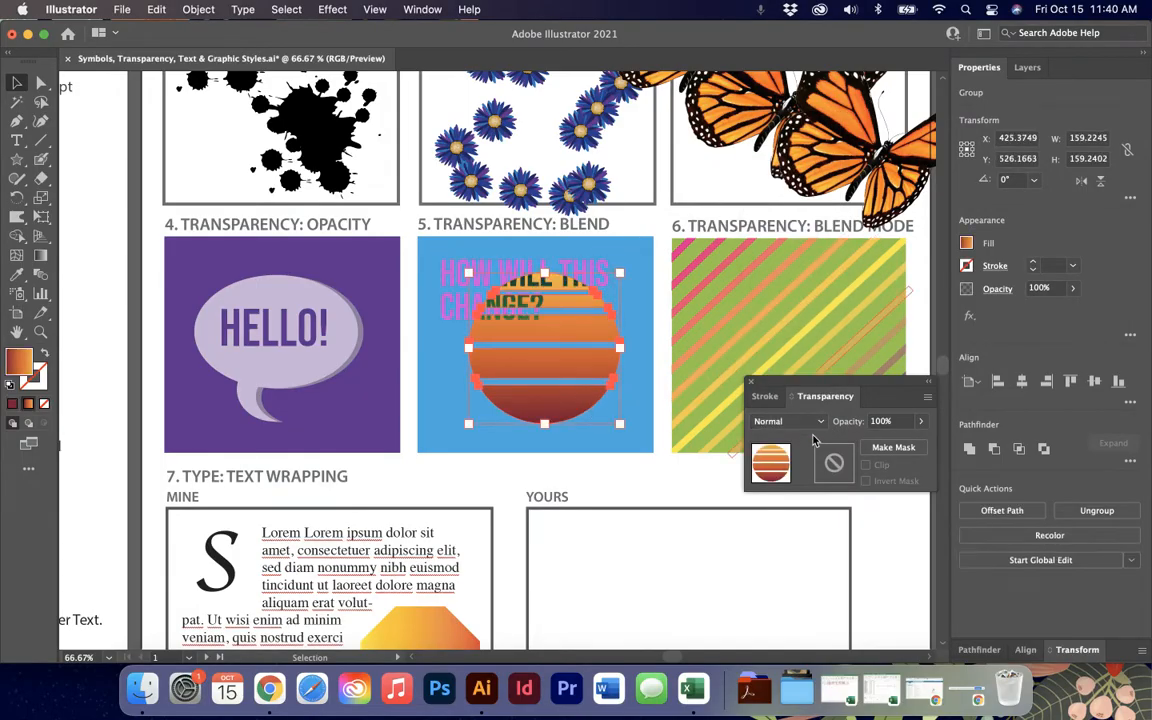
pyautogui.press('super+plus')
pyautogui.press('super+plus')
pyautogui.press('super+plus')
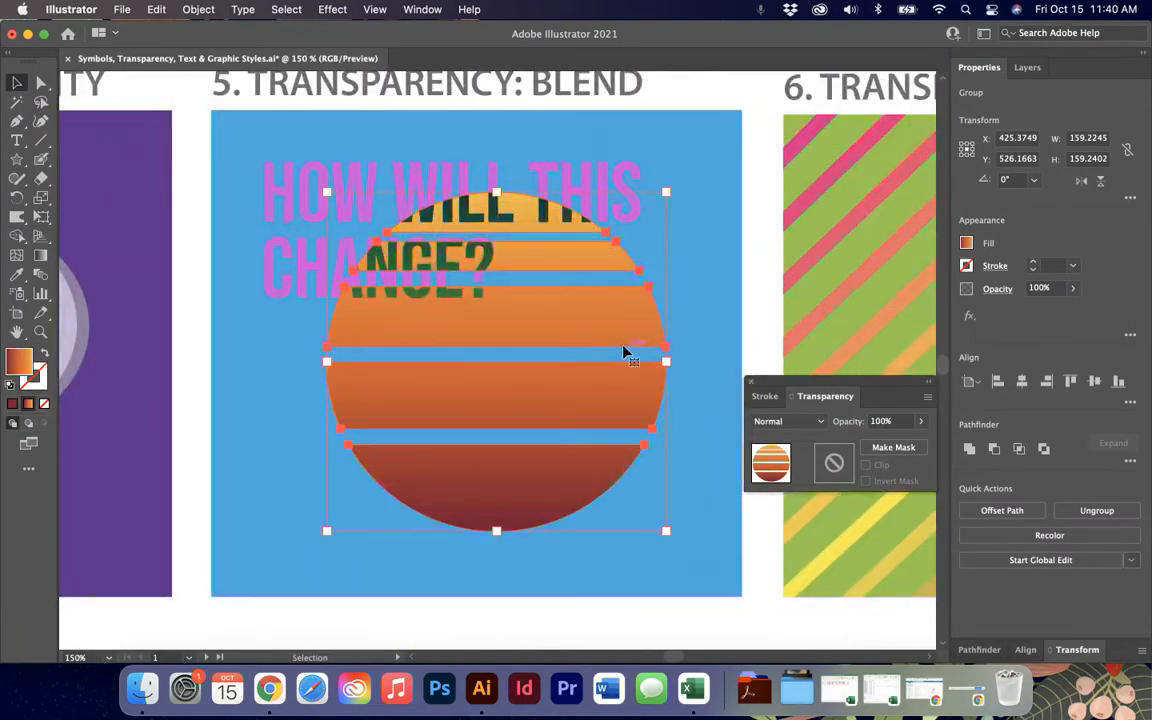
pyautogui.click(820, 422)
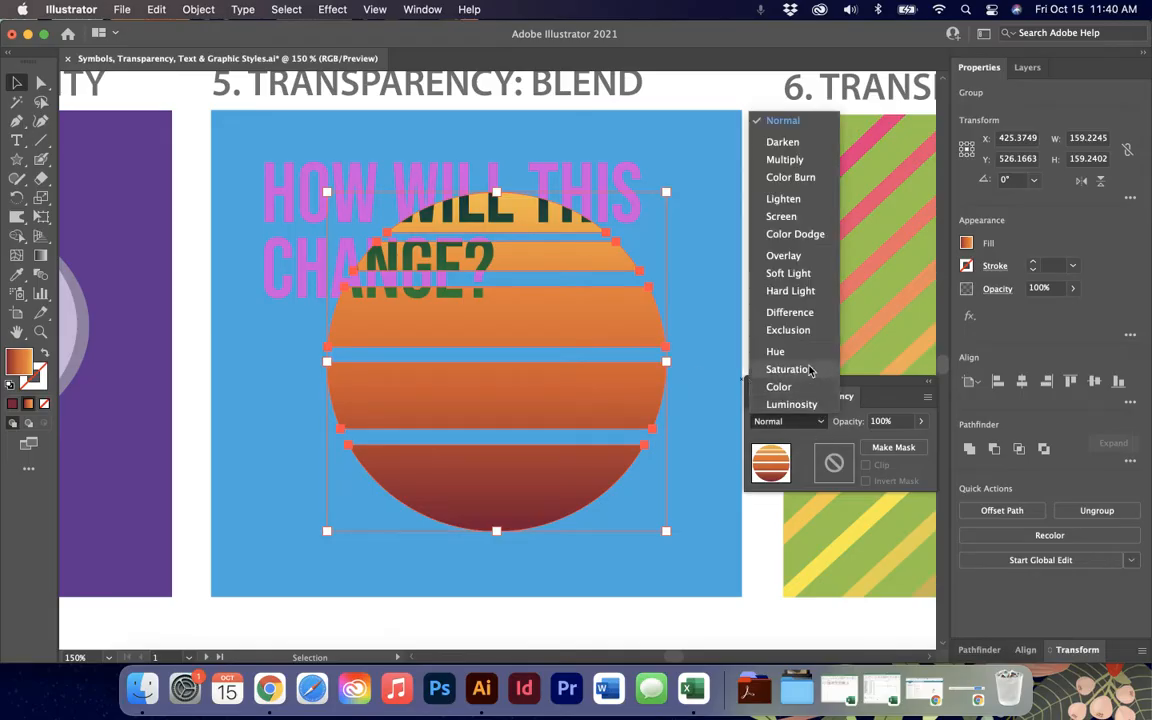
pyautogui.click(784, 256)
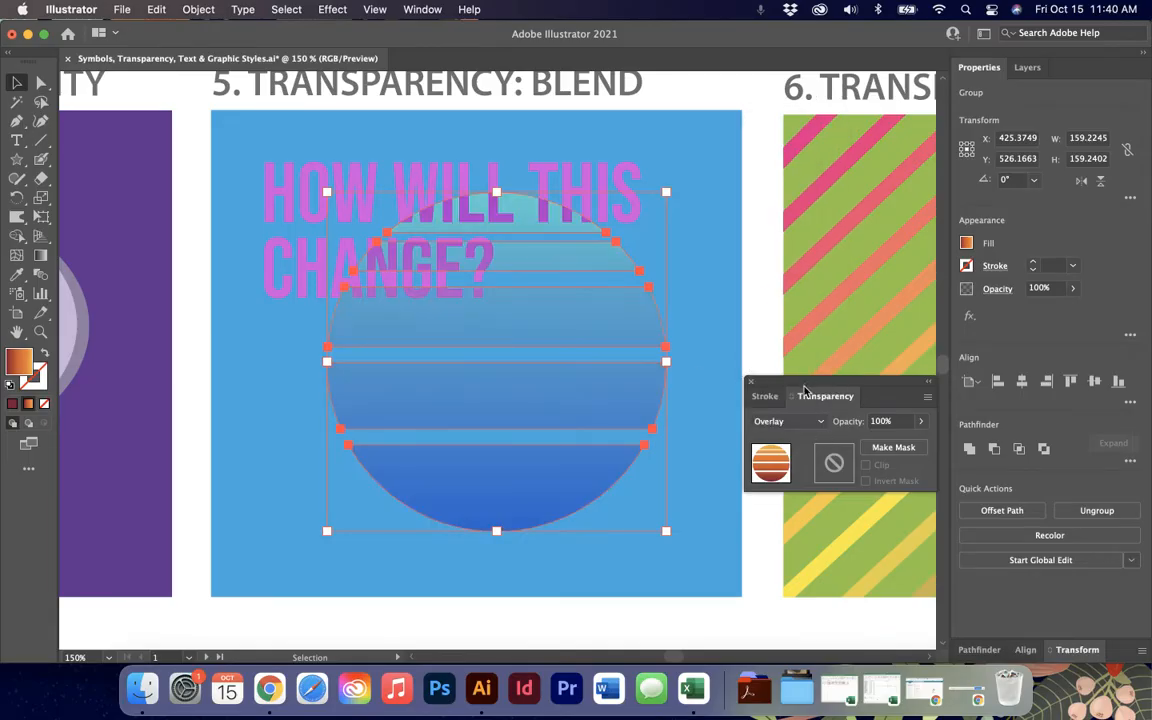
pyautogui.click(820, 421)
pyautogui.click(790, 269)
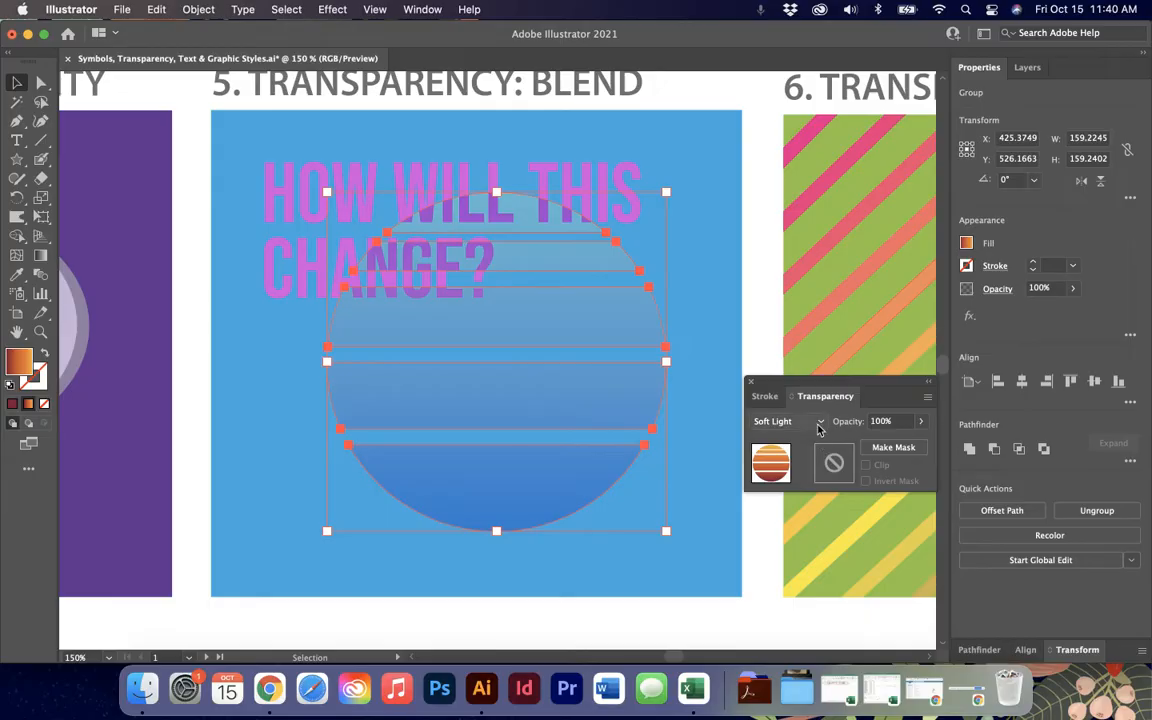
pyautogui.click(818, 421)
pyautogui.click(792, 177)
pyautogui.click(818, 421)
pyautogui.click(782, 142)
# Step: Set the blend mode of the striped sun in exercise 5 to Difference
pyautogui.click(818, 421)
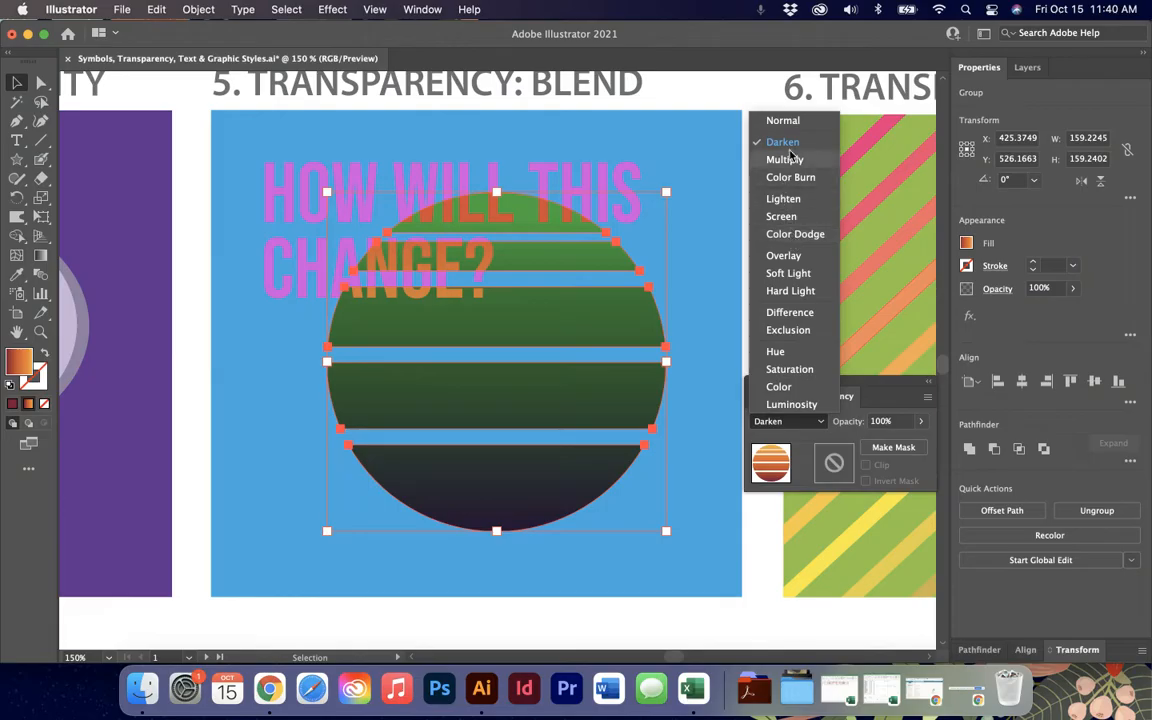
pyautogui.click(789, 313)
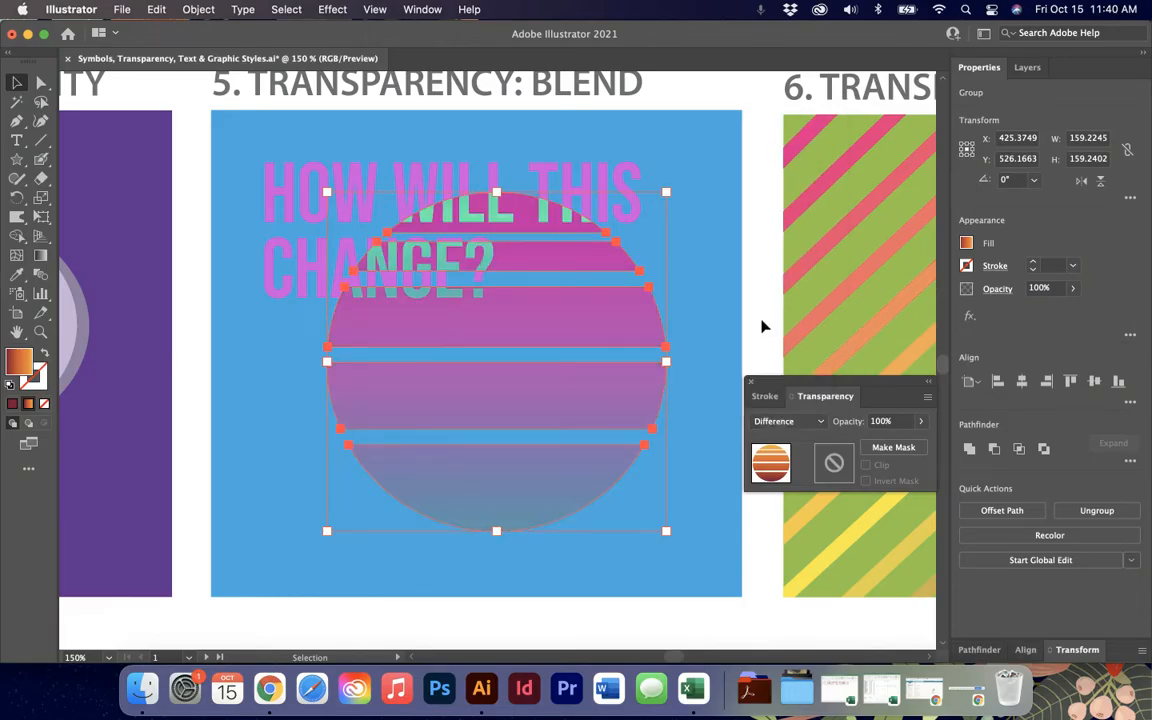
pyautogui.click(727, 281)
pyautogui.click(820, 421)
pyautogui.click(641, 411)
pyautogui.click(531, 362)
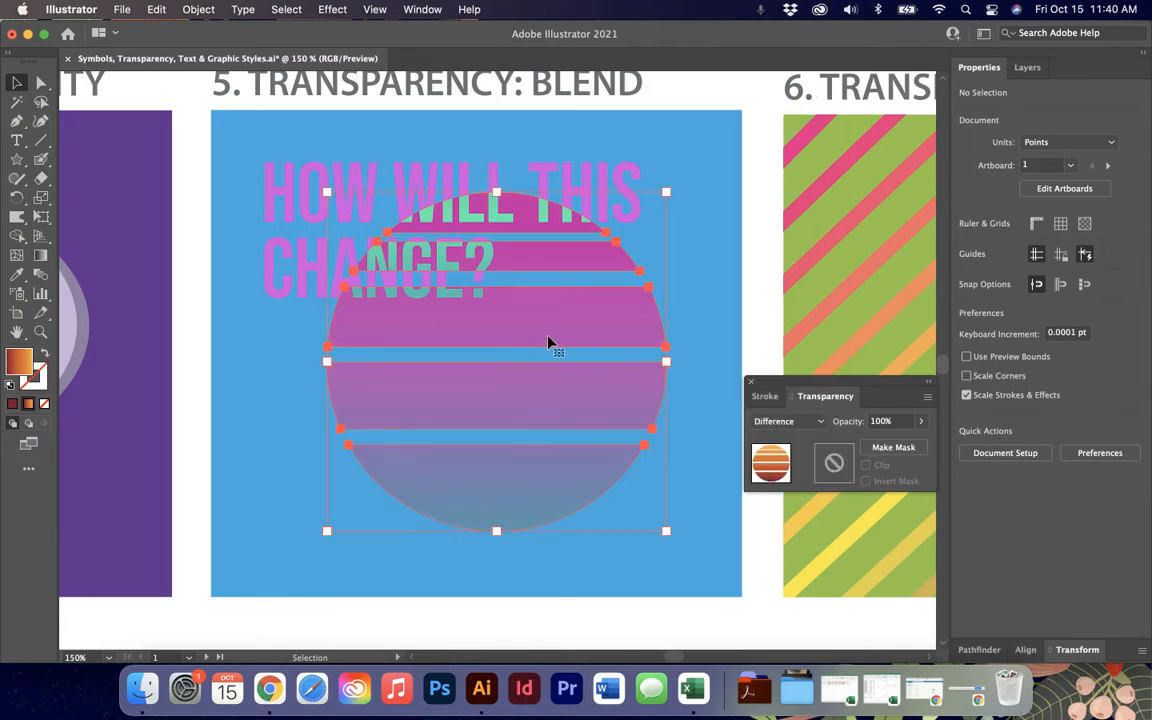
pyautogui.click(820, 421)
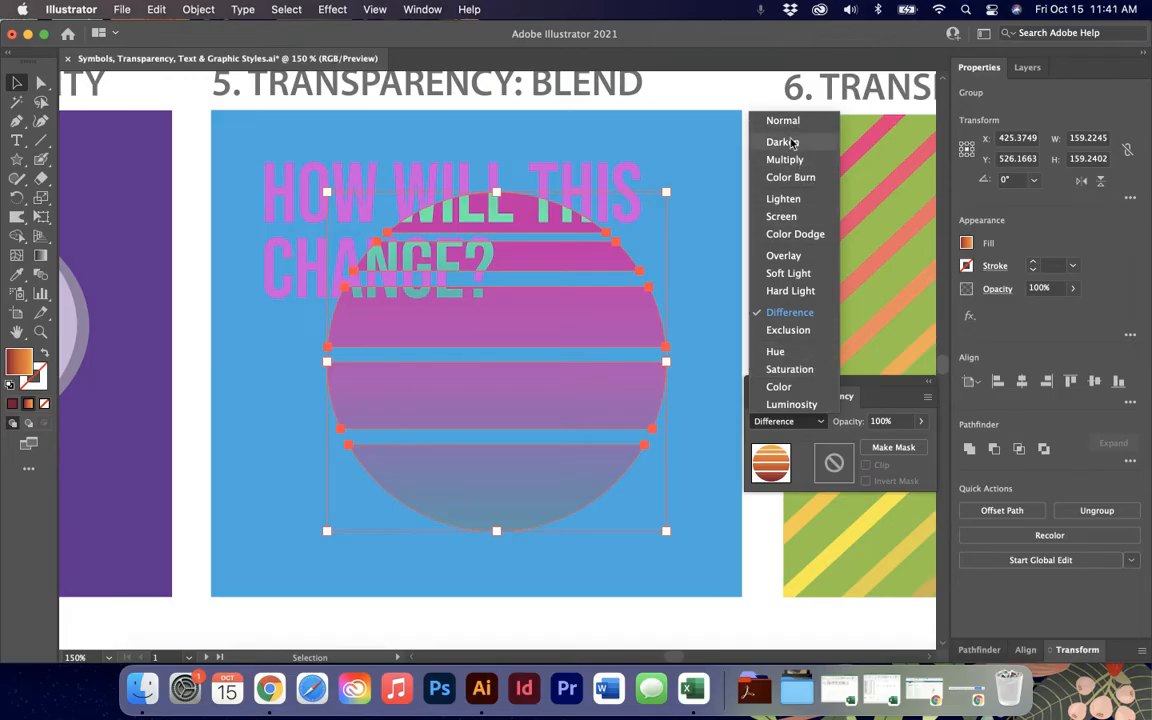
pyautogui.click(750, 107)
# Step: Select the diagonal stripes in exercise 6 and review the available blend modes against the green sample in the directions
pyautogui.hscroll(3, 854, 306)
pyautogui.hscroll(5, 854, 306)
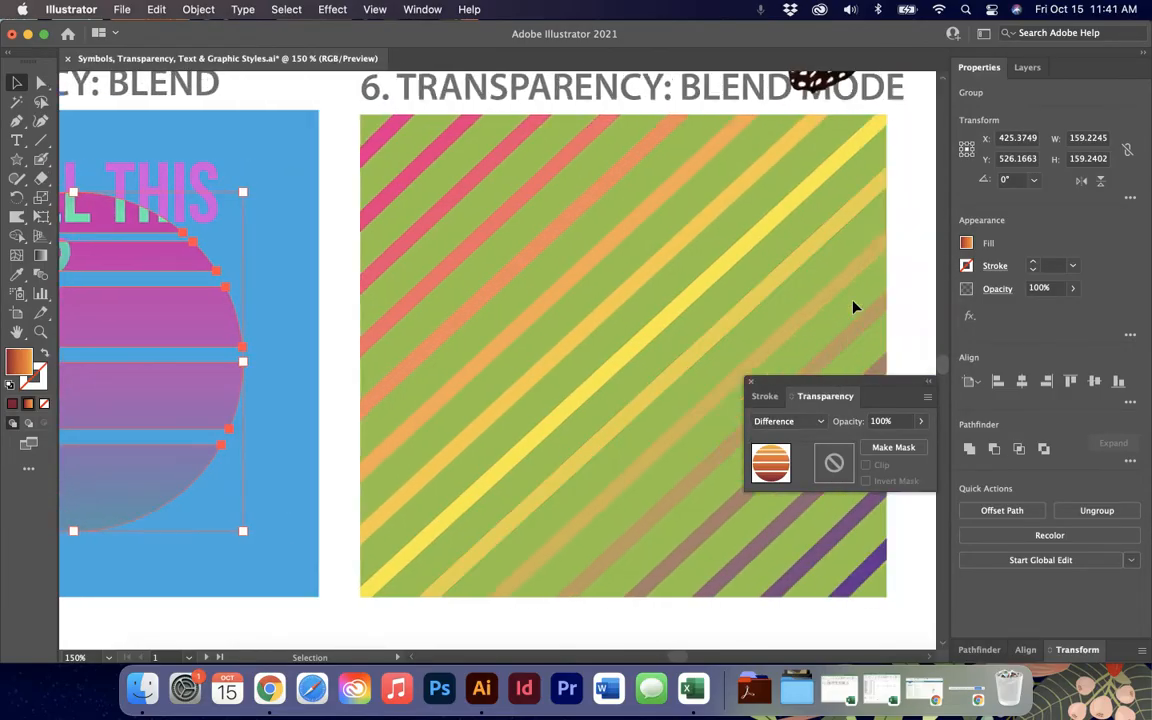
pyautogui.press('a')
pyautogui.press('super+0')
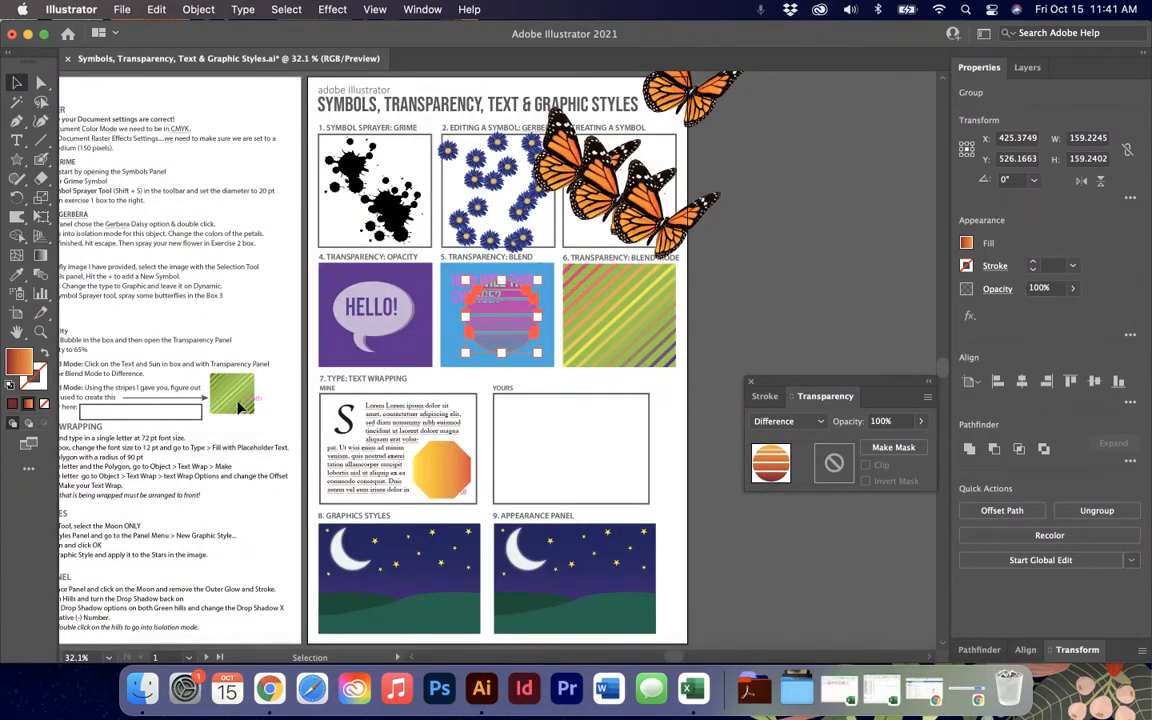
pyautogui.click(585, 290)
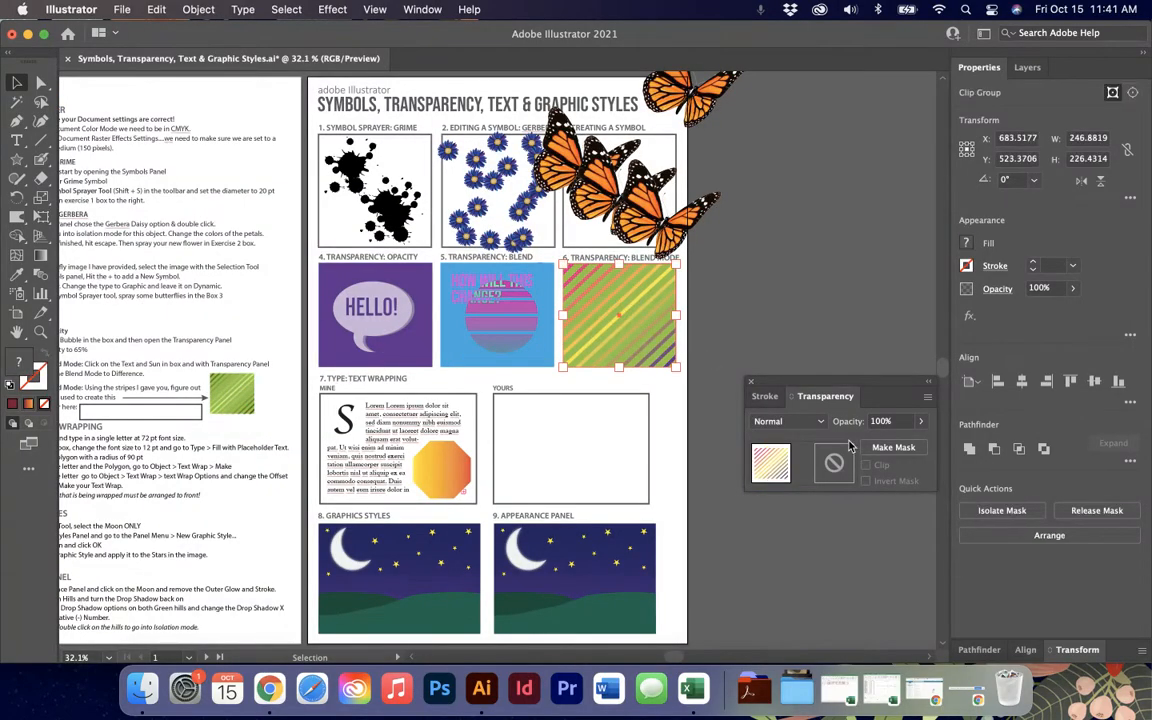
pyautogui.click(820, 422)
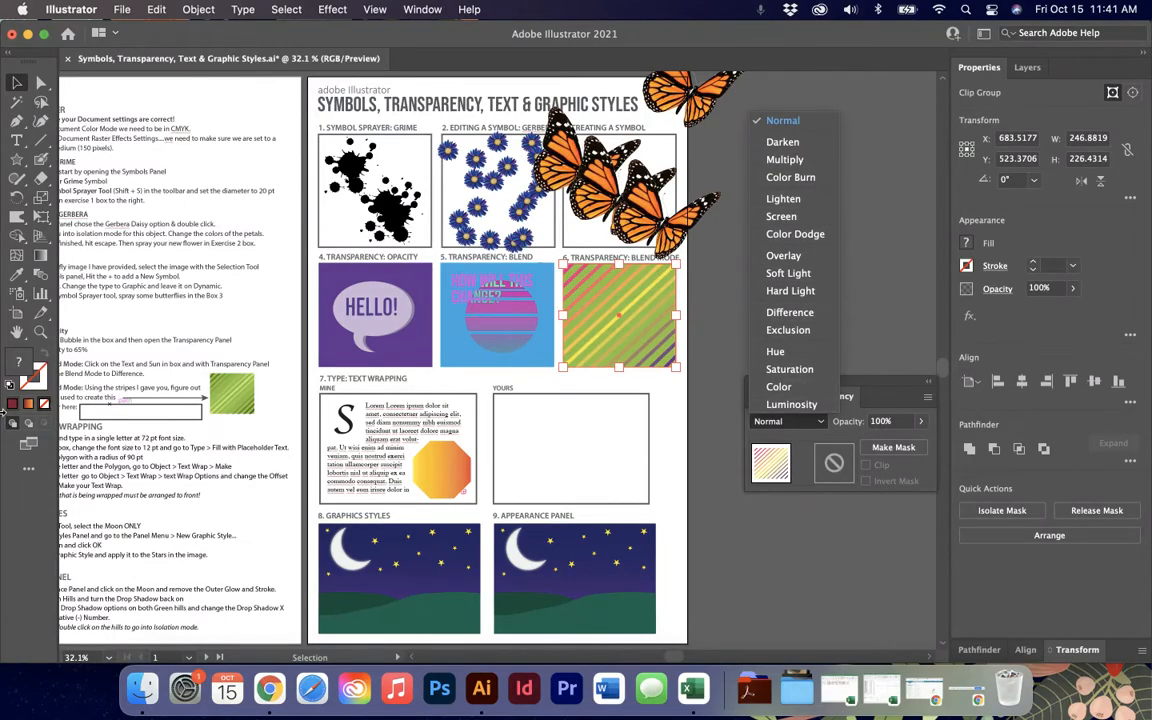
pyautogui.click(227, 430)
pyautogui.hscroll(-1, 227, 428)
pyautogui.hscroll(-5, 227, 430)
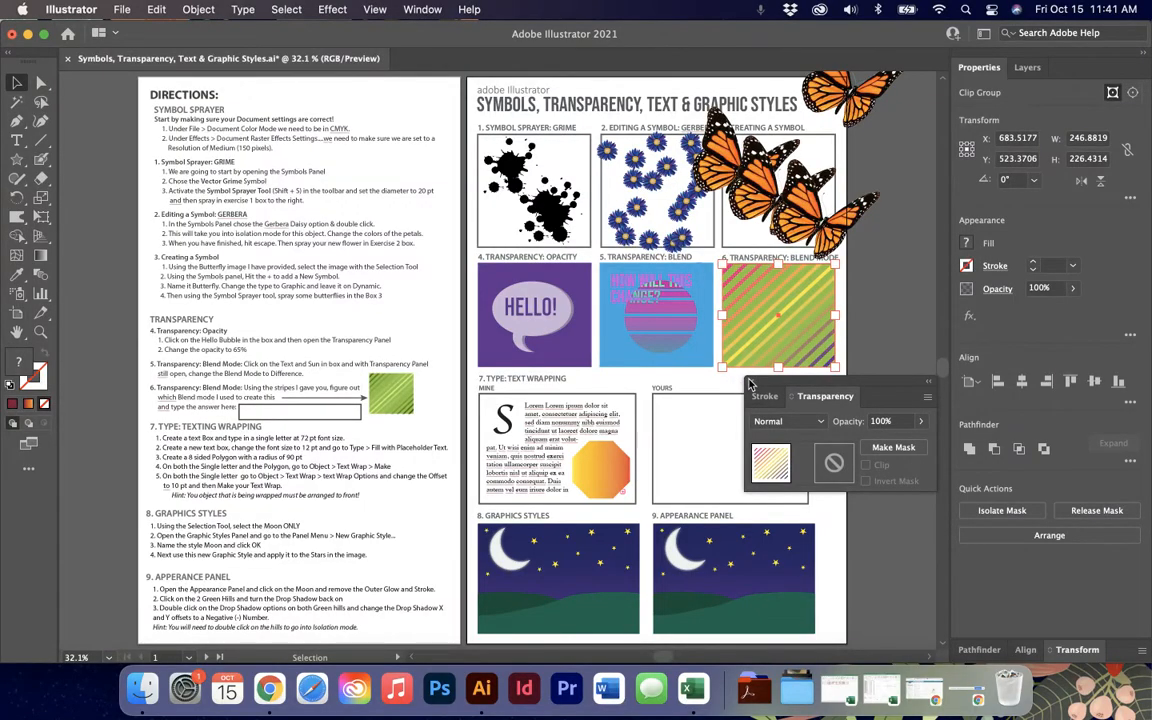
# Step: Close the transparency settings and examine the text wrapping example of exercise 7 and its written directions
pyautogui.press('super+equal')
pyautogui.press('super+equal')
pyautogui.press('super+equal')
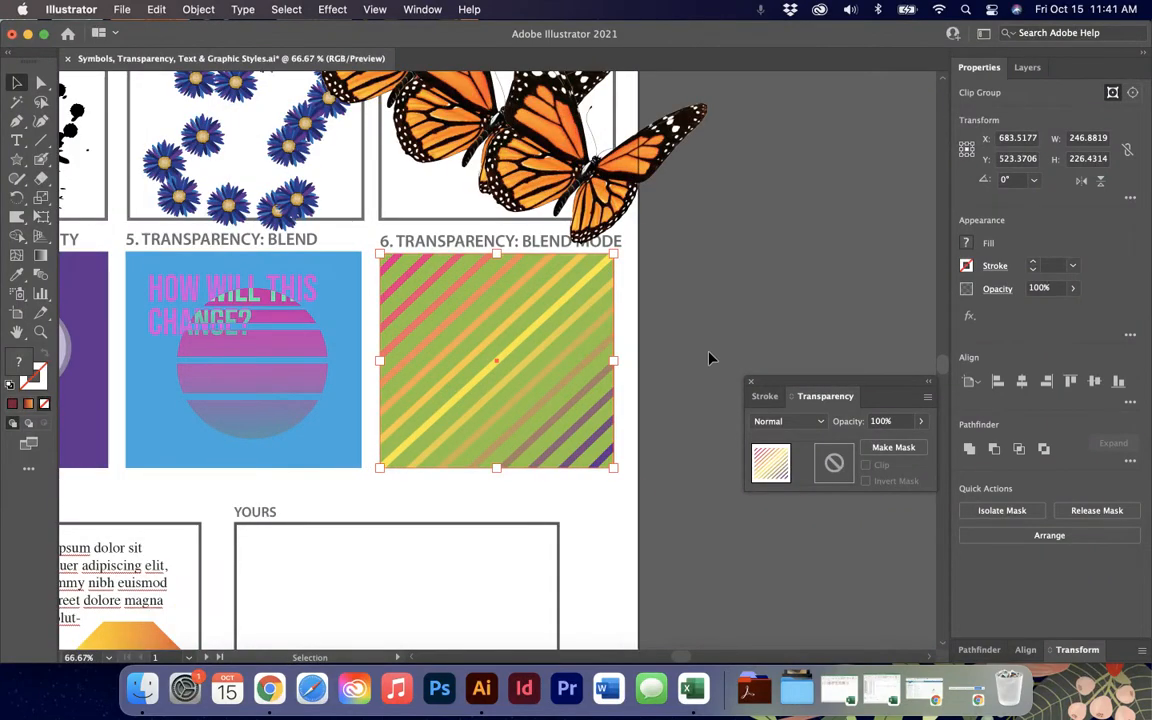
pyautogui.hscroll(-5, 670, 295)
pyautogui.scroll(-1, 670, 295)
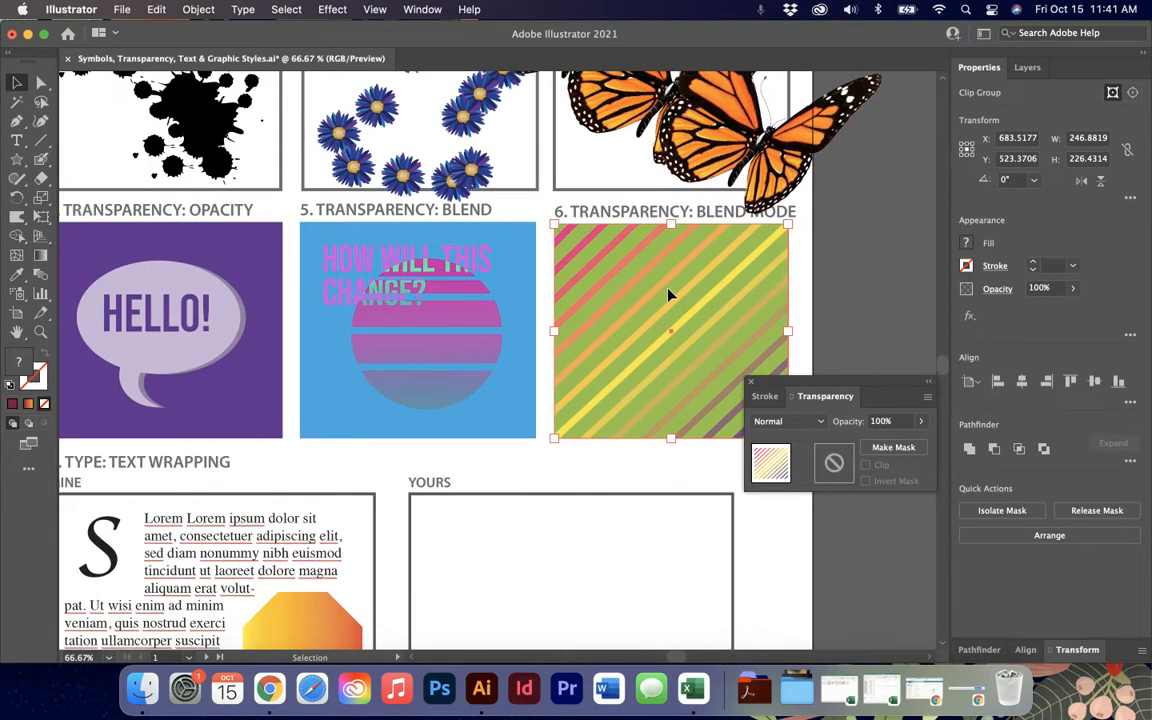
pyautogui.hscroll(-3, 669, 294)
pyautogui.scroll(-2, 669, 294)
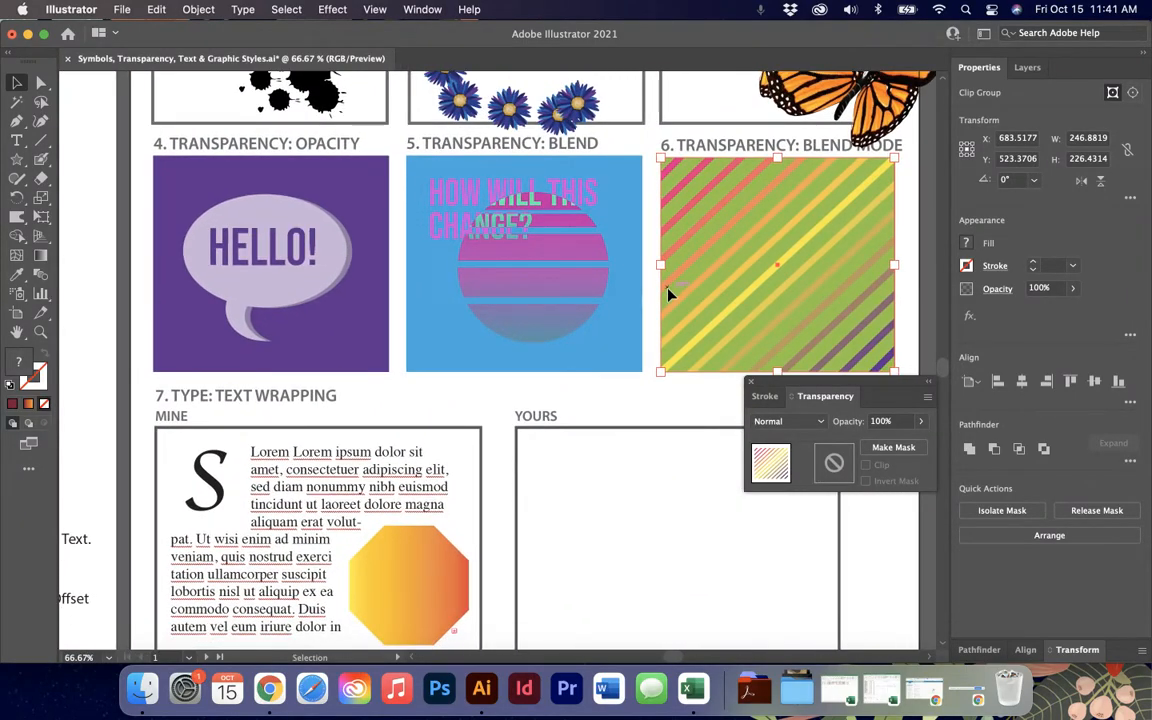
pyautogui.scroll(-4, 460, 586)
pyautogui.hscroll(-2, 460, 586)
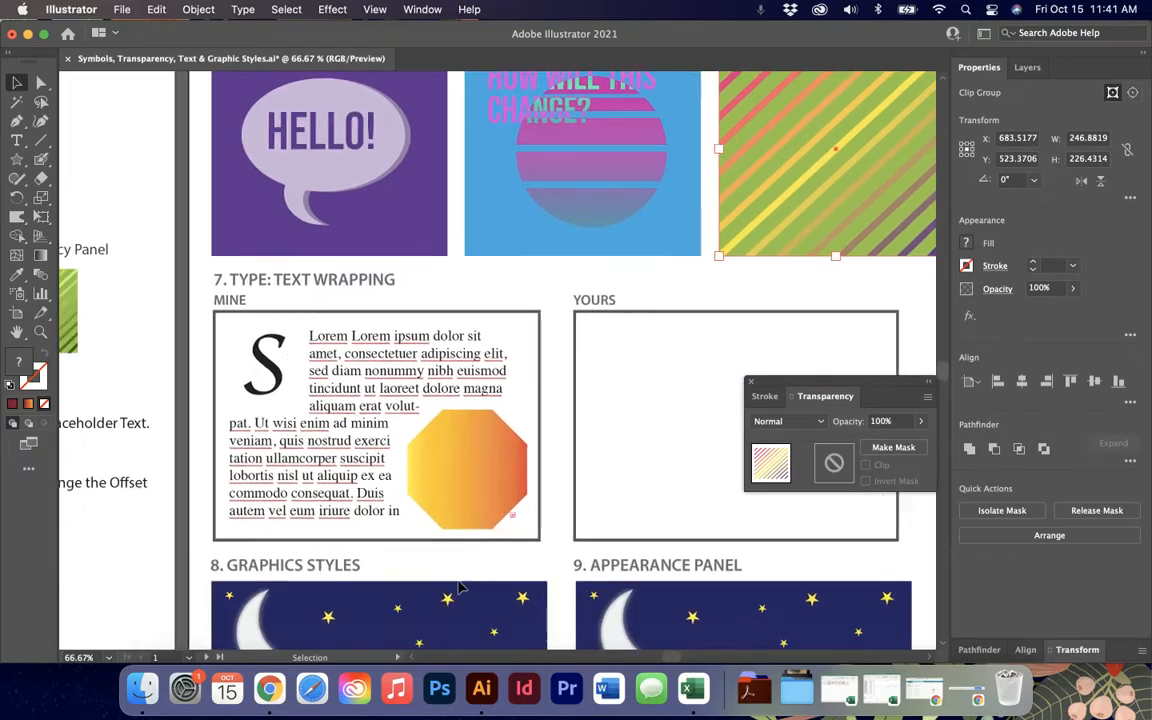
pyautogui.click(751, 382)
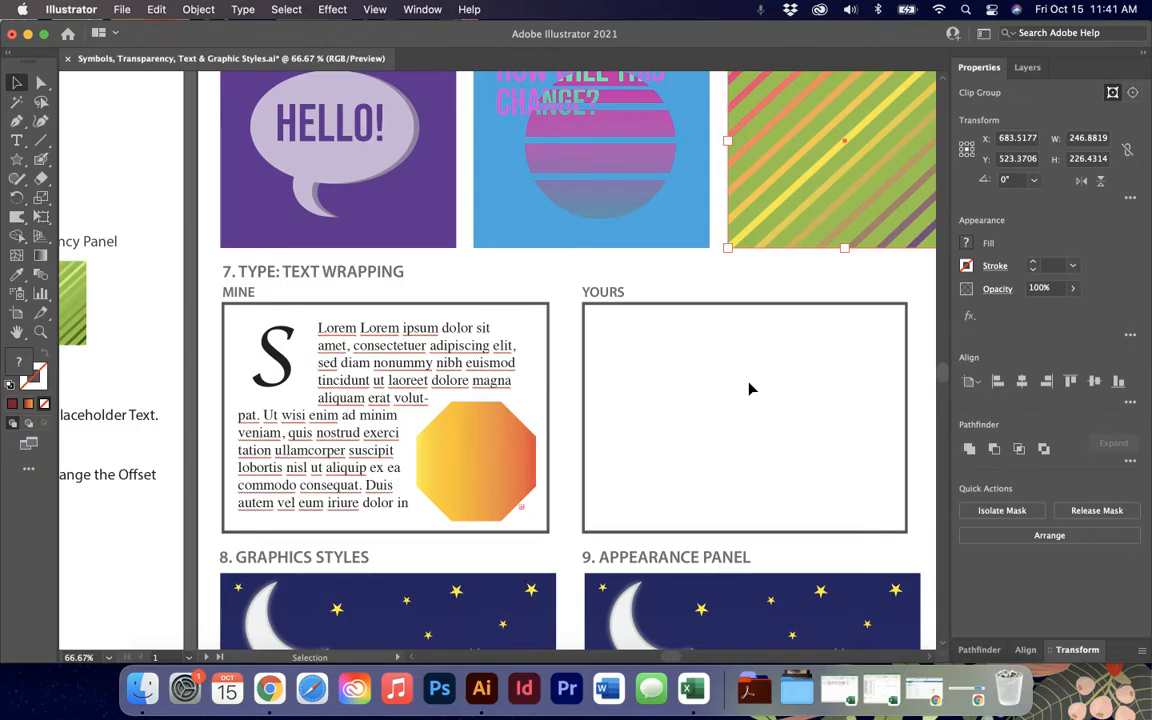
pyautogui.hscroll(-10, 573, 429)
pyautogui.hscroll(-3, 573, 429)
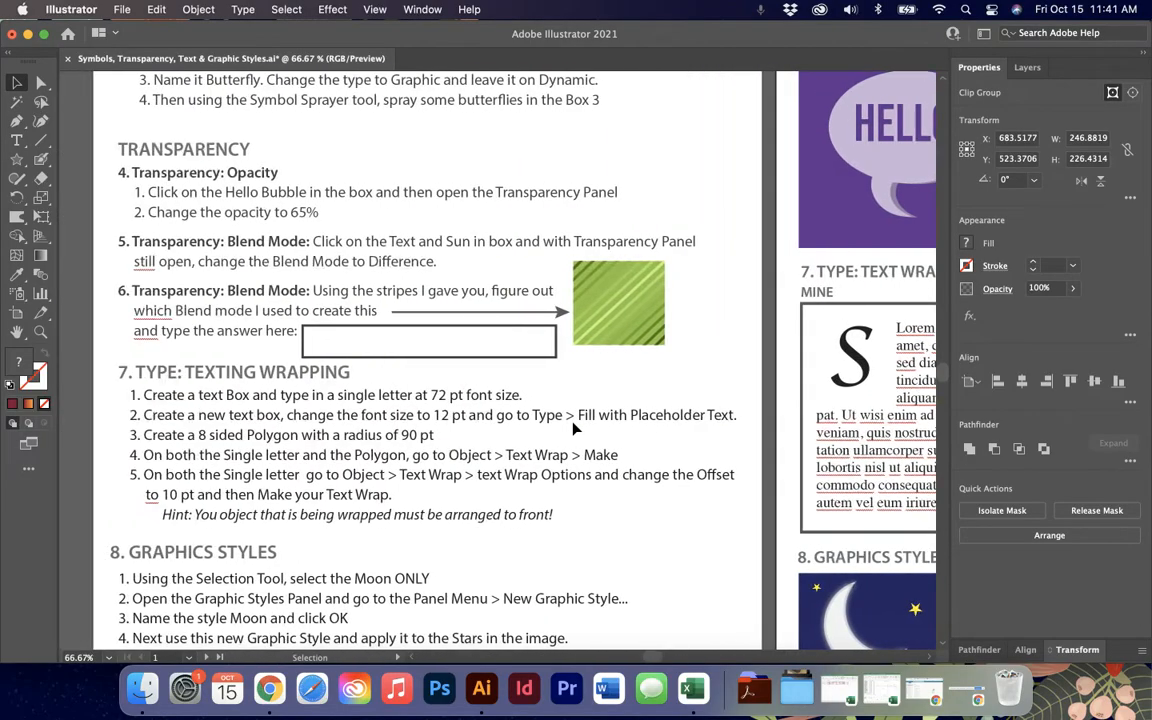
# Step: Add a text box about 104 by 95 pt in the upper-left corner of exercise 7's YOURS frame containing the letter S
pyautogui.hscroll(15, 620, 494)
pyautogui.press('t')
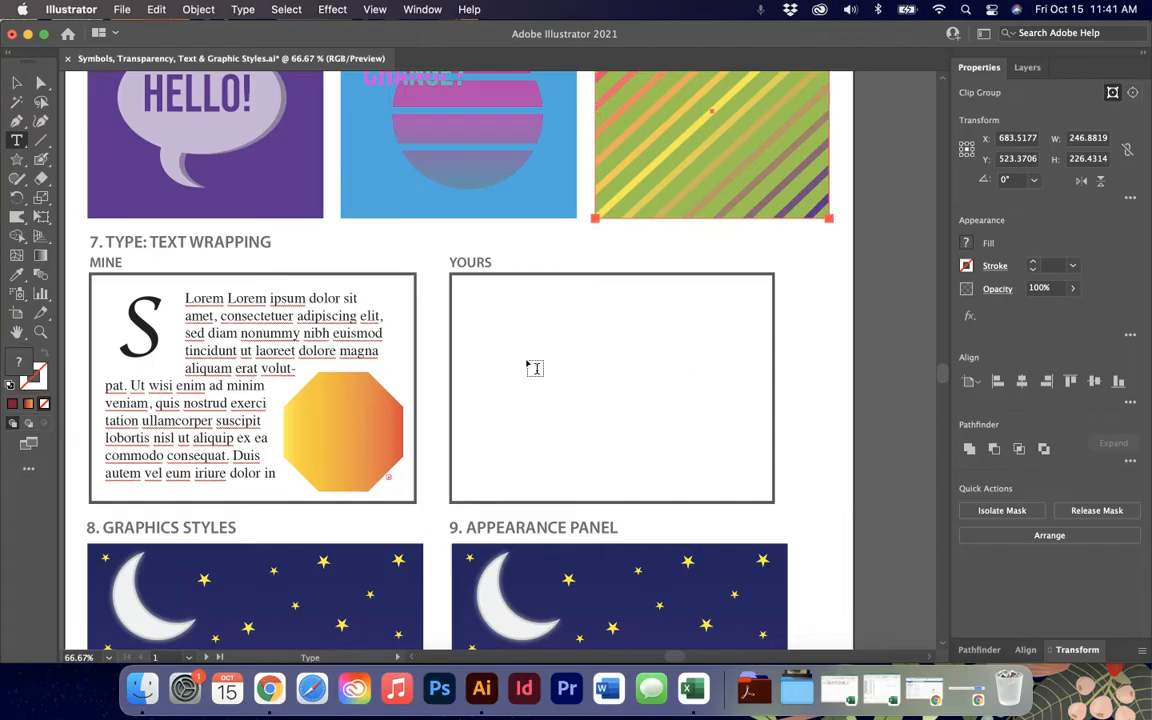
pyautogui.moveTo(466, 295); pyautogui.dragTo(566, 385)
pyautogui.write('S')
pyautogui.press('Escape')
# Step: Set the letter S to 72 pt and shrink its text box to about 63 by 78 pt
pyautogui.press('super+a')
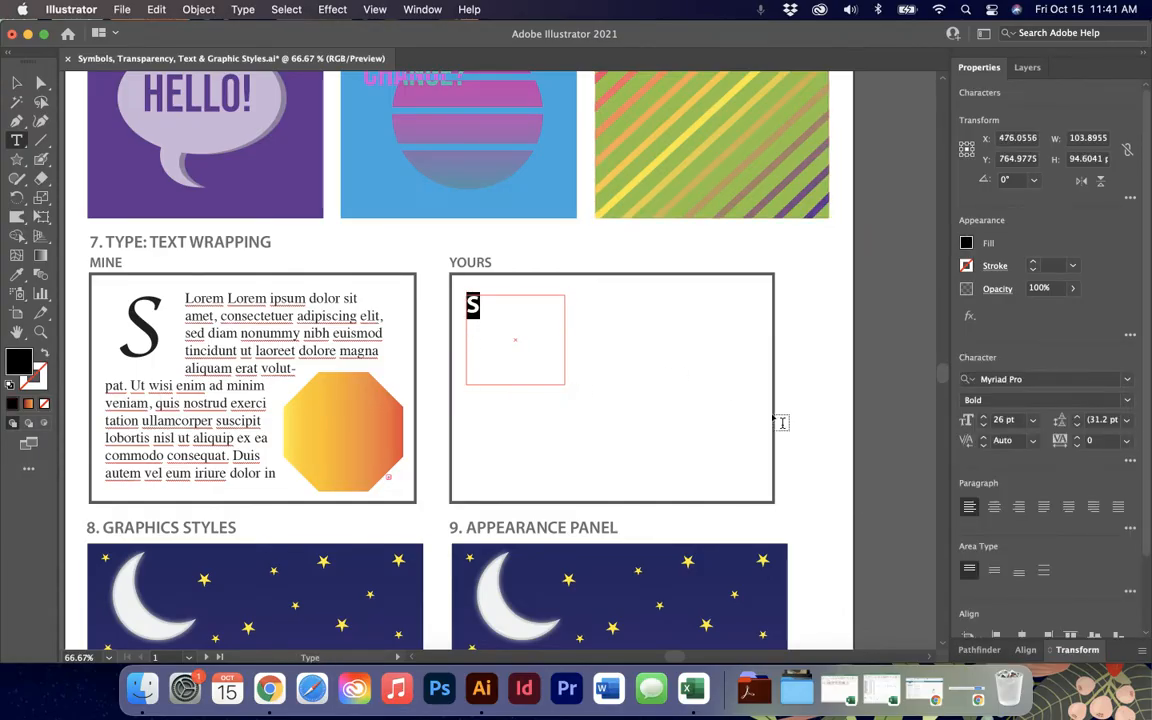
pyautogui.click(1033, 420)
pyautogui.click(1049, 404)
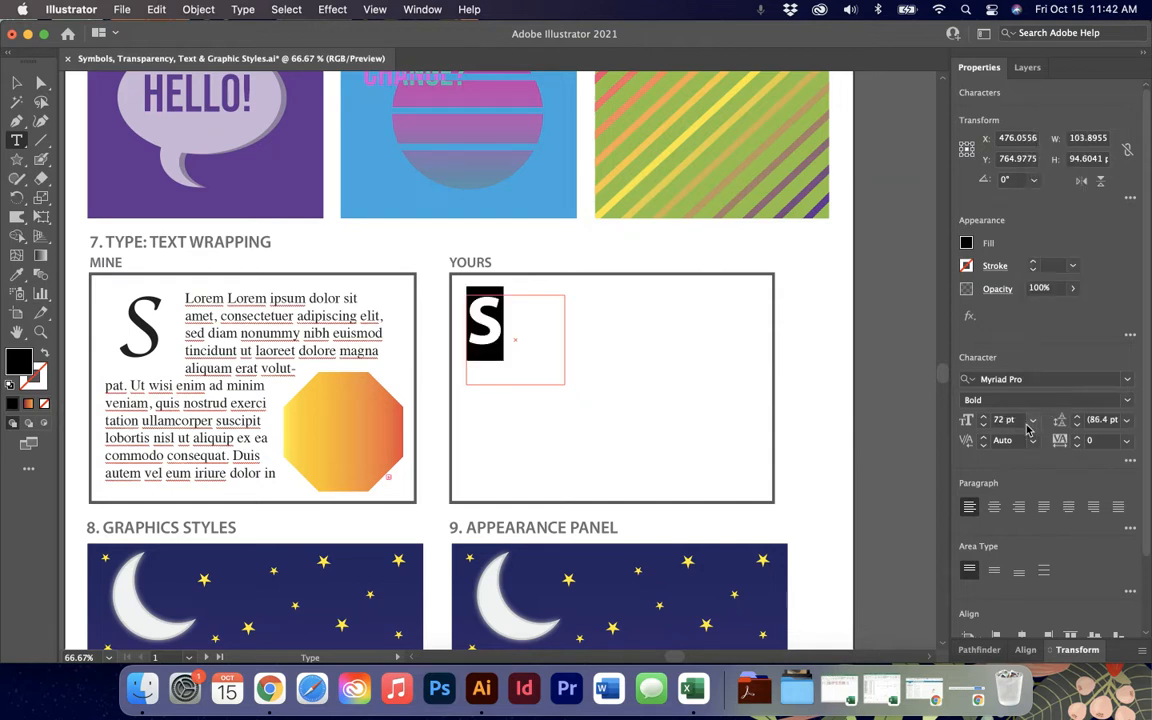
pyautogui.click(17, 84)
pyautogui.moveTo(564, 384); pyautogui.dragTo(526, 369)
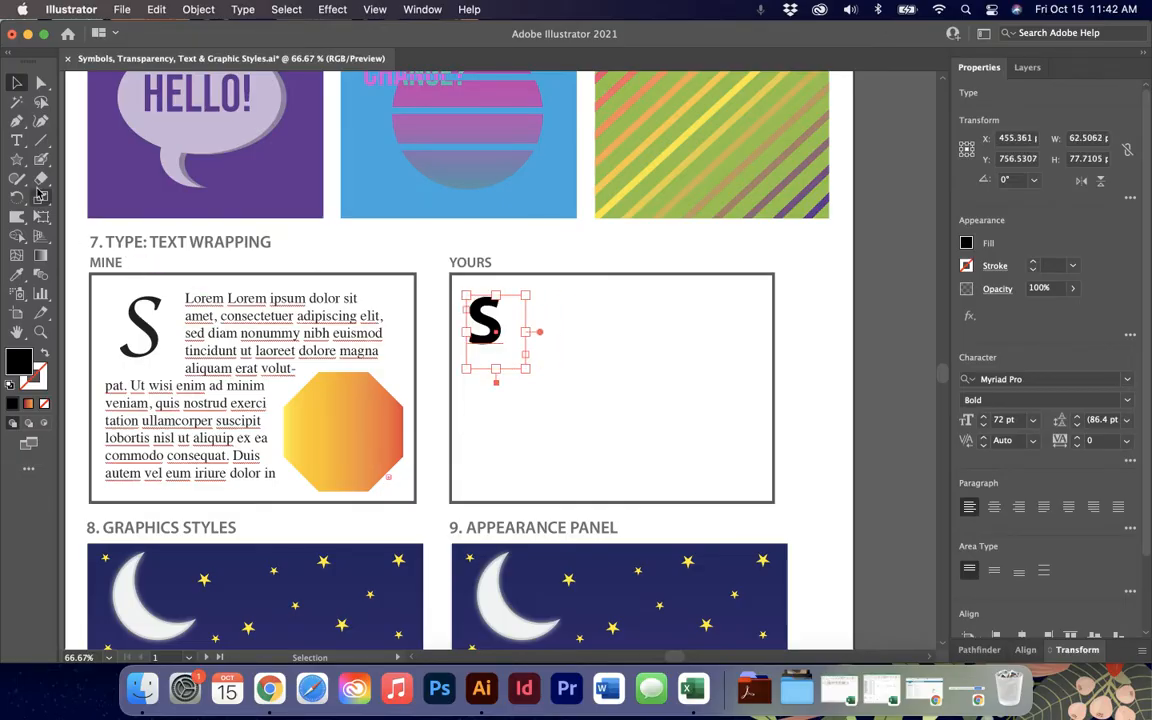
# Step: Create a second text box about 273 by 201 pt over the S and fill it with placeholder text
pyautogui.click(17, 140)
pyautogui.moveTo(720, 477); pyautogui.dragTo(460, 284)
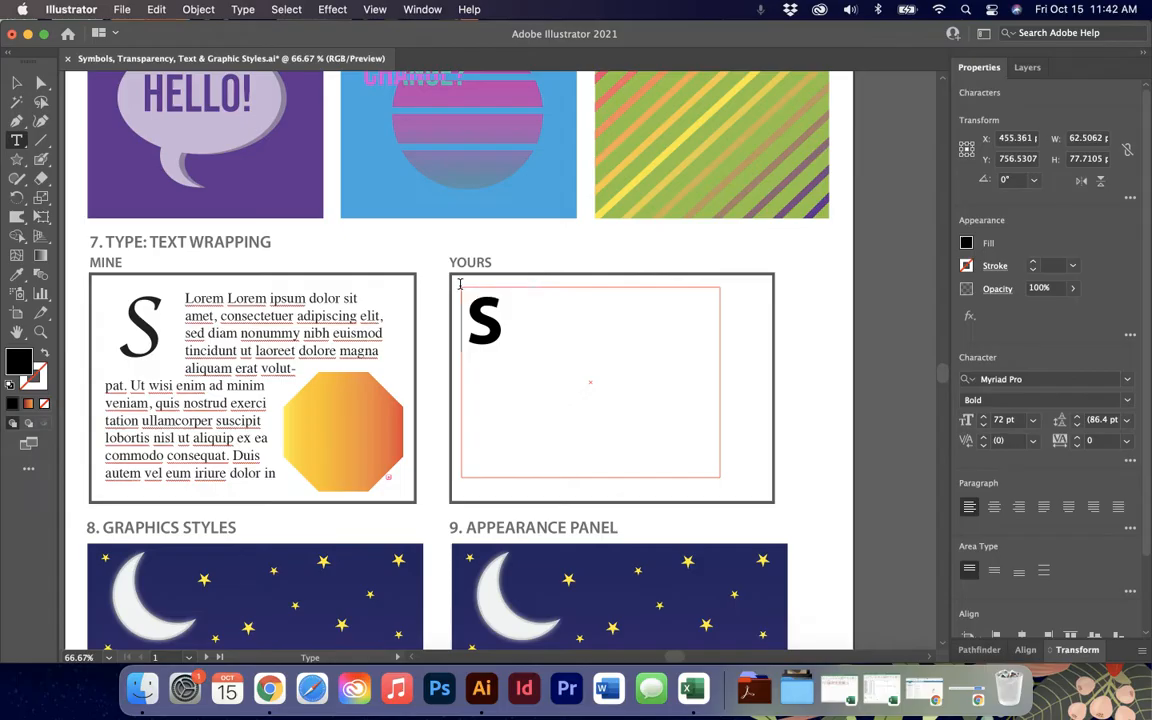
pyautogui.click(243, 9)
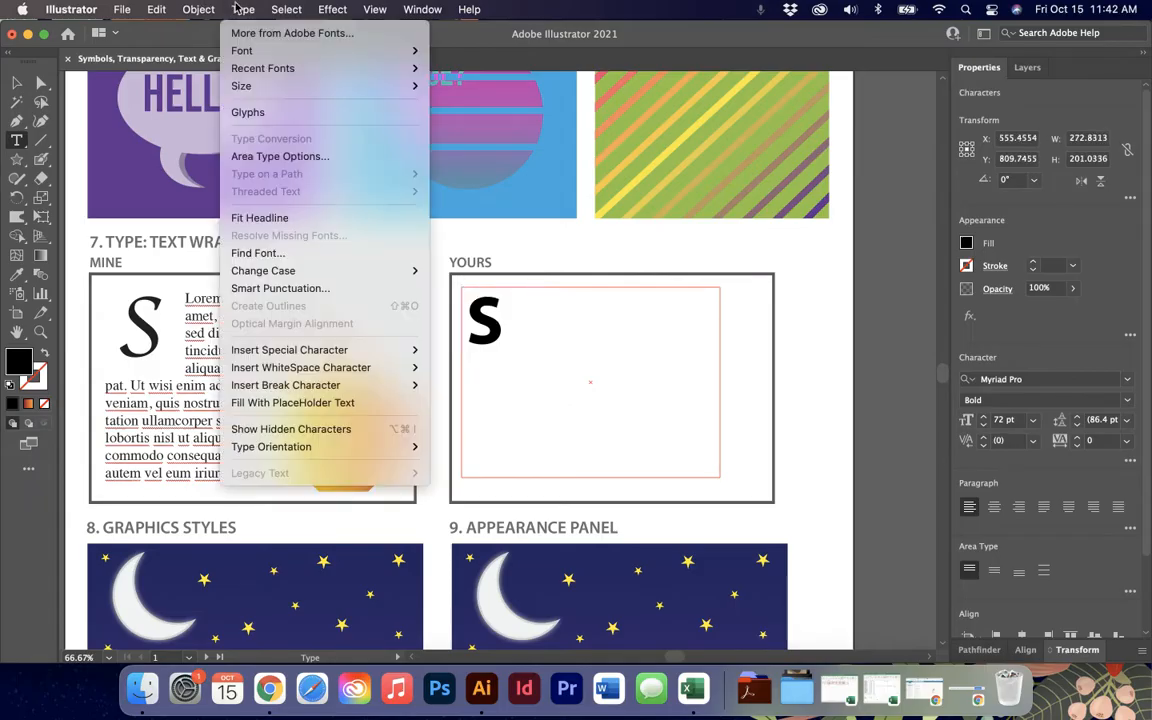
pyautogui.click(288, 403)
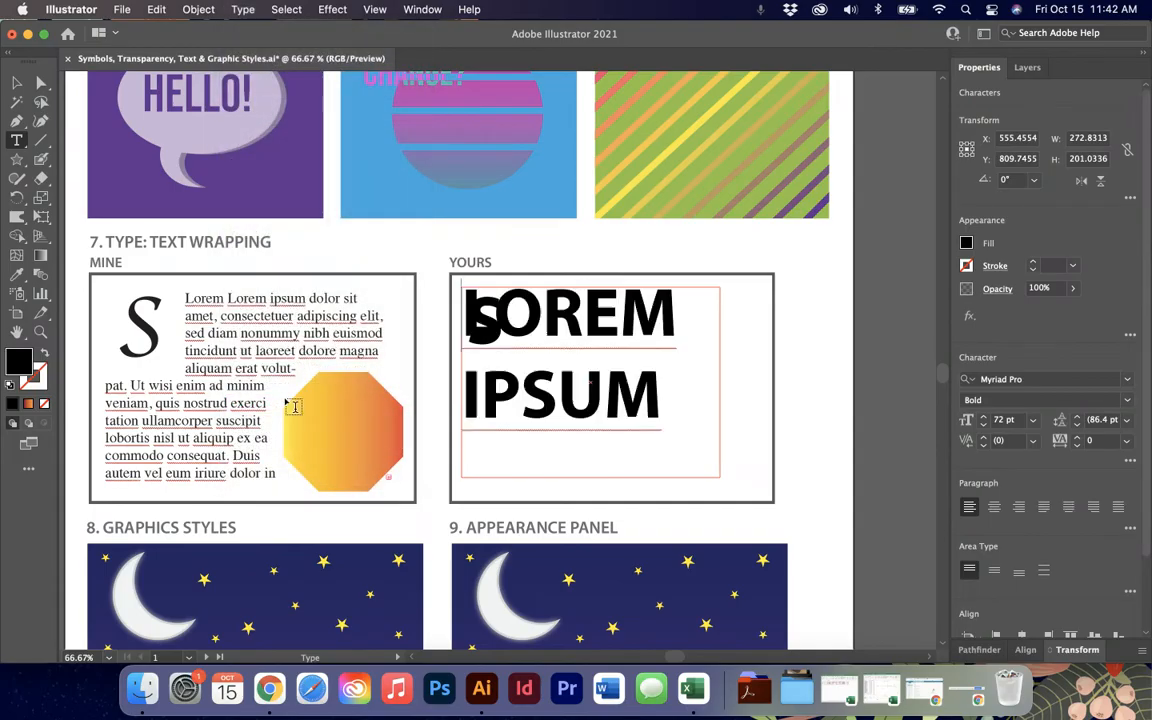
# Step: Set the placeholder text to 12 pt and fill the rest of its box with more placeholder text
pyautogui.doubleClick(618, 400)
pyautogui.tripleClick(618, 400)
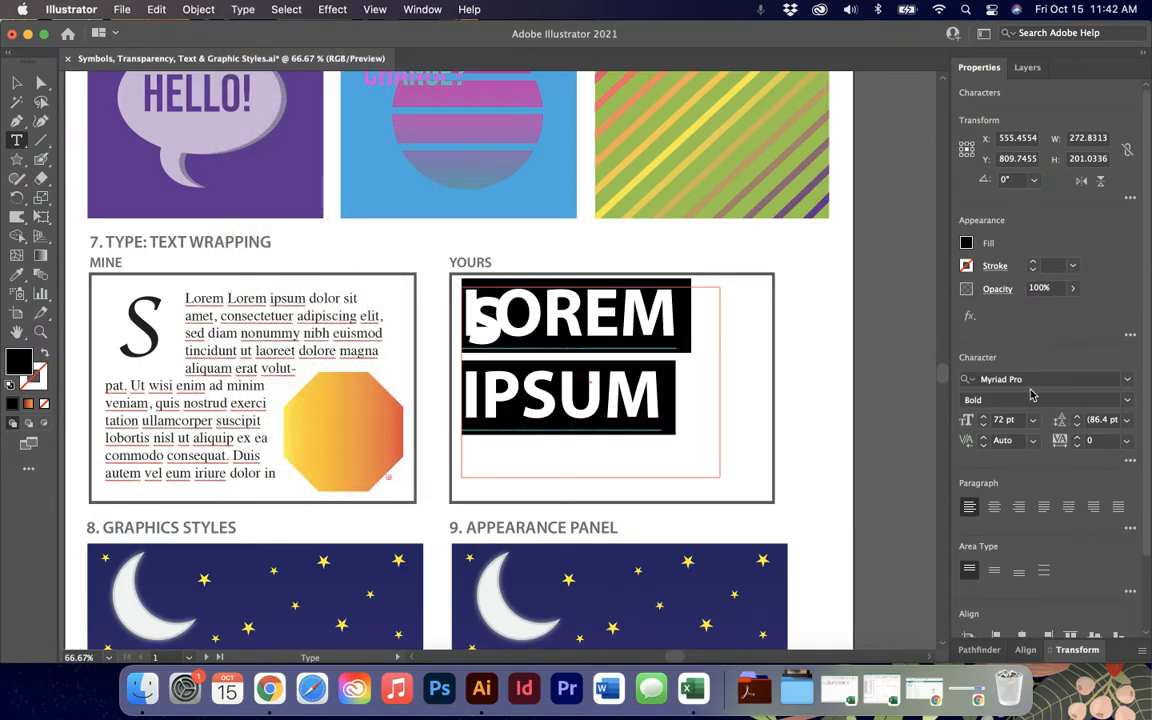
pyautogui.click(1033, 420)
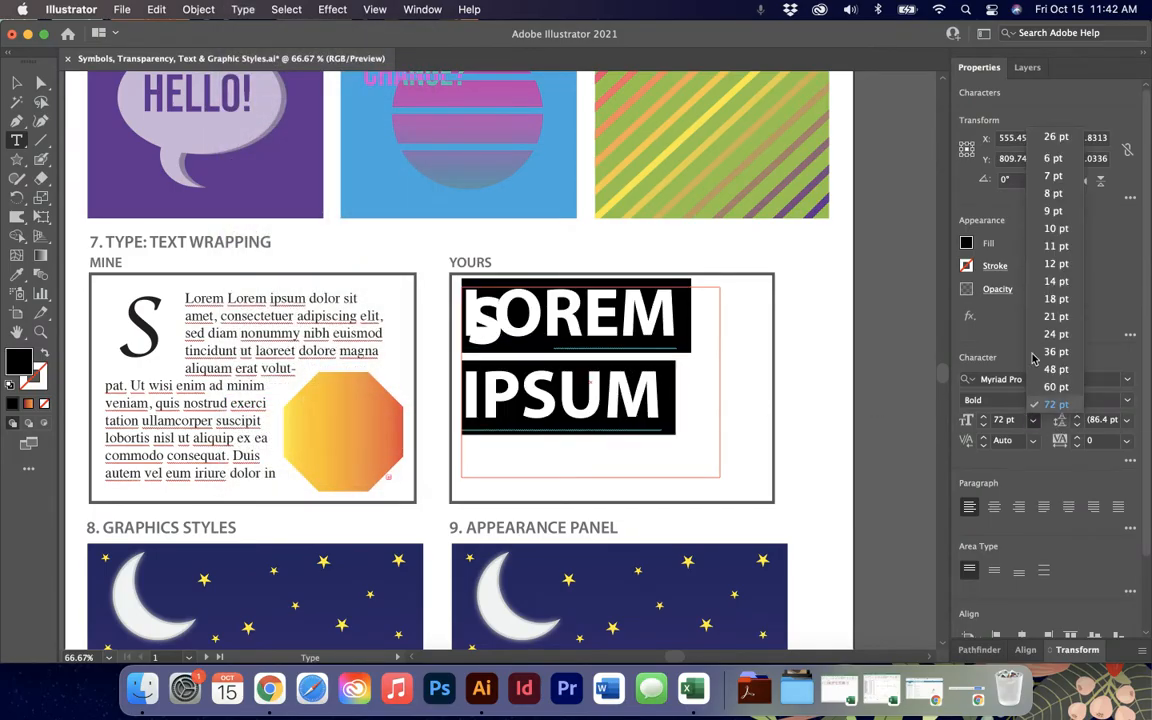
pyautogui.click(1057, 264)
pyautogui.click(240, 9)
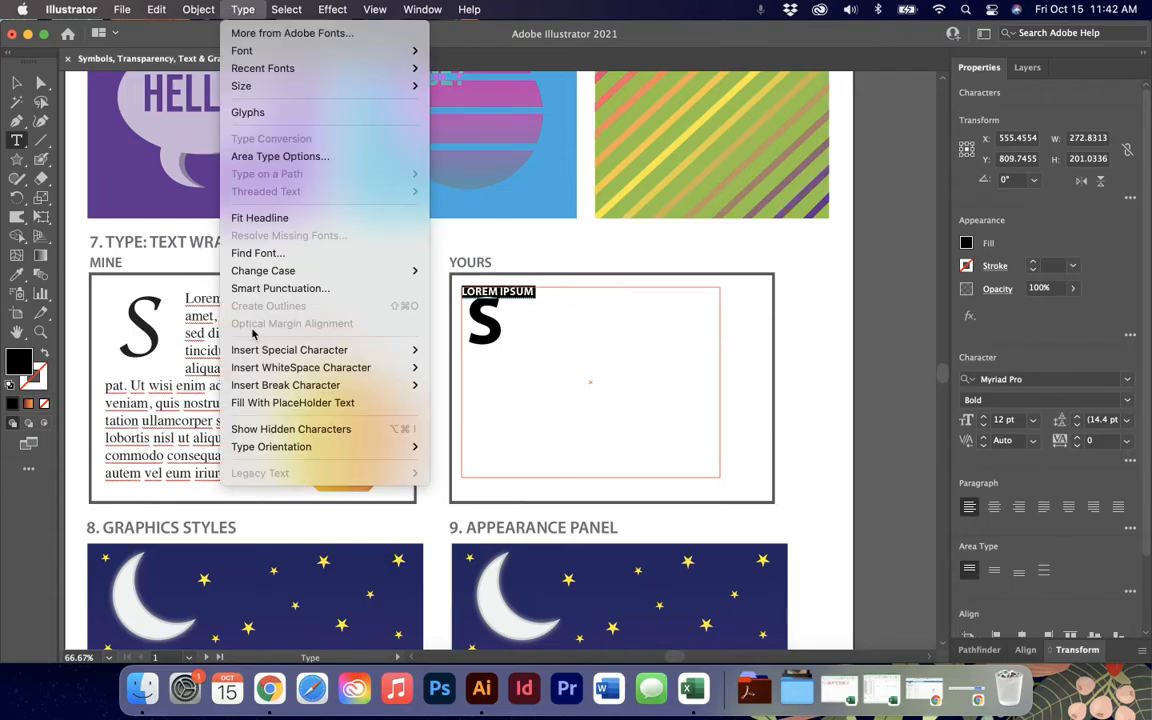
pyautogui.click(372, 404)
pyautogui.press('Escape')
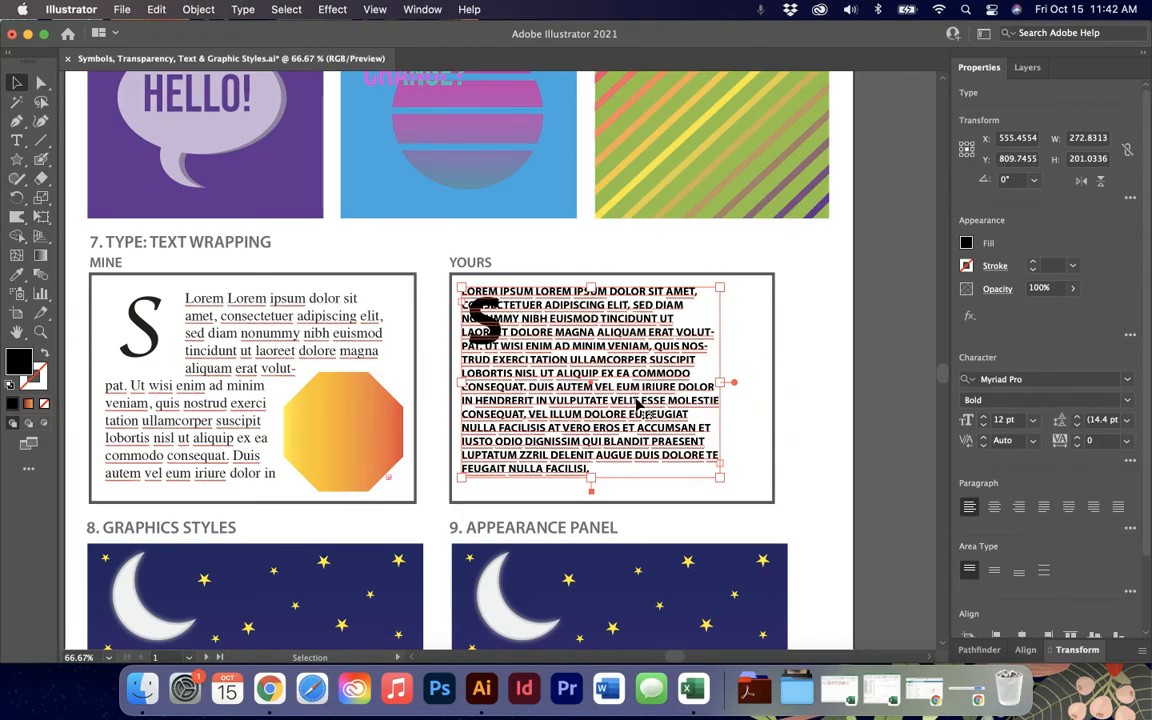
# Step: Change all the placeholder text to Times Regular and turn off All Caps
pyautogui.doubleClick(637, 403)
pyautogui.press('super+a')
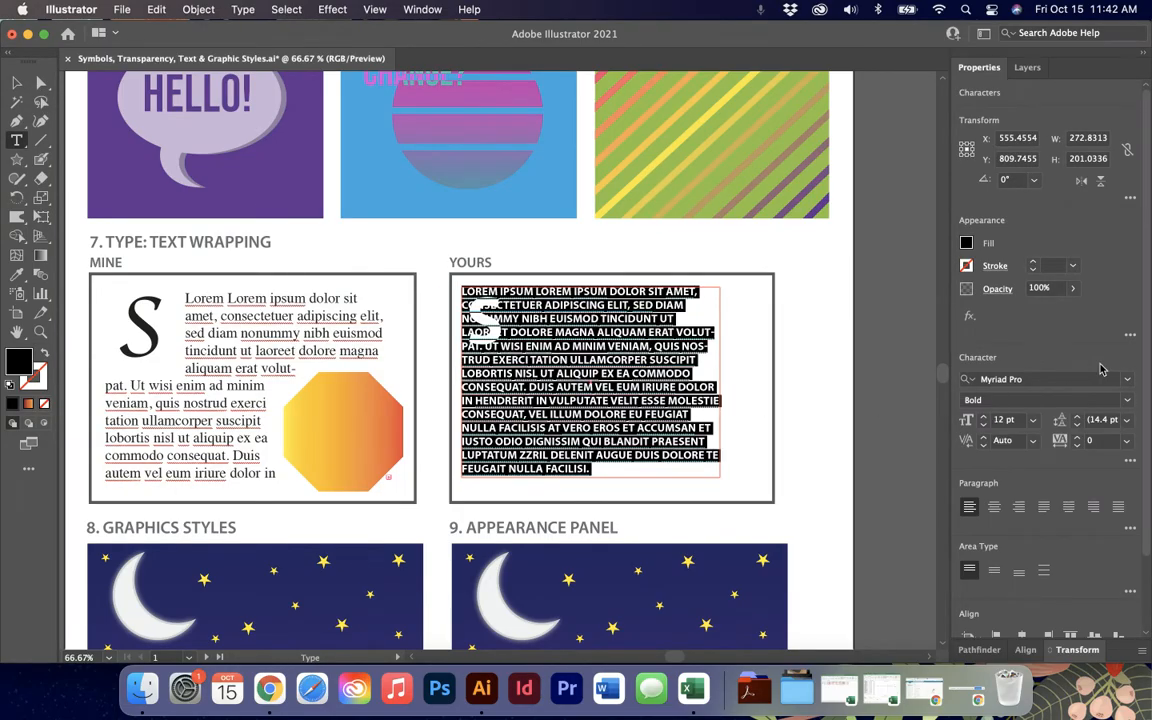
pyautogui.click(1124, 383)
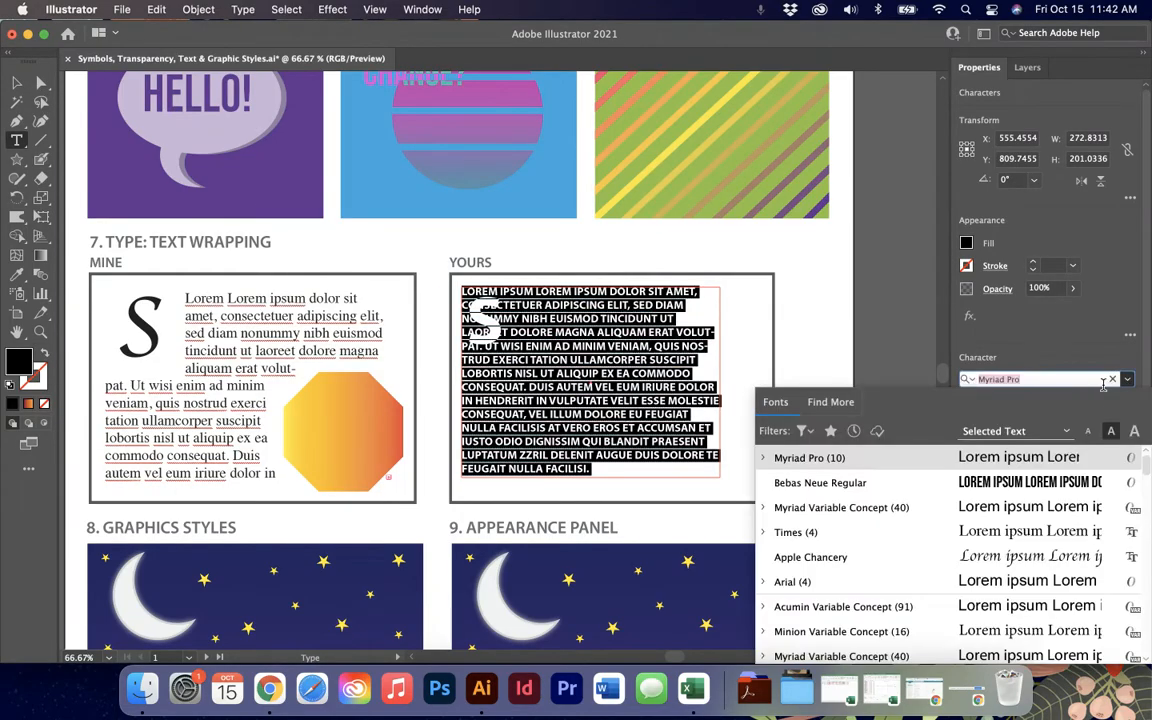
pyautogui.click(857, 527)
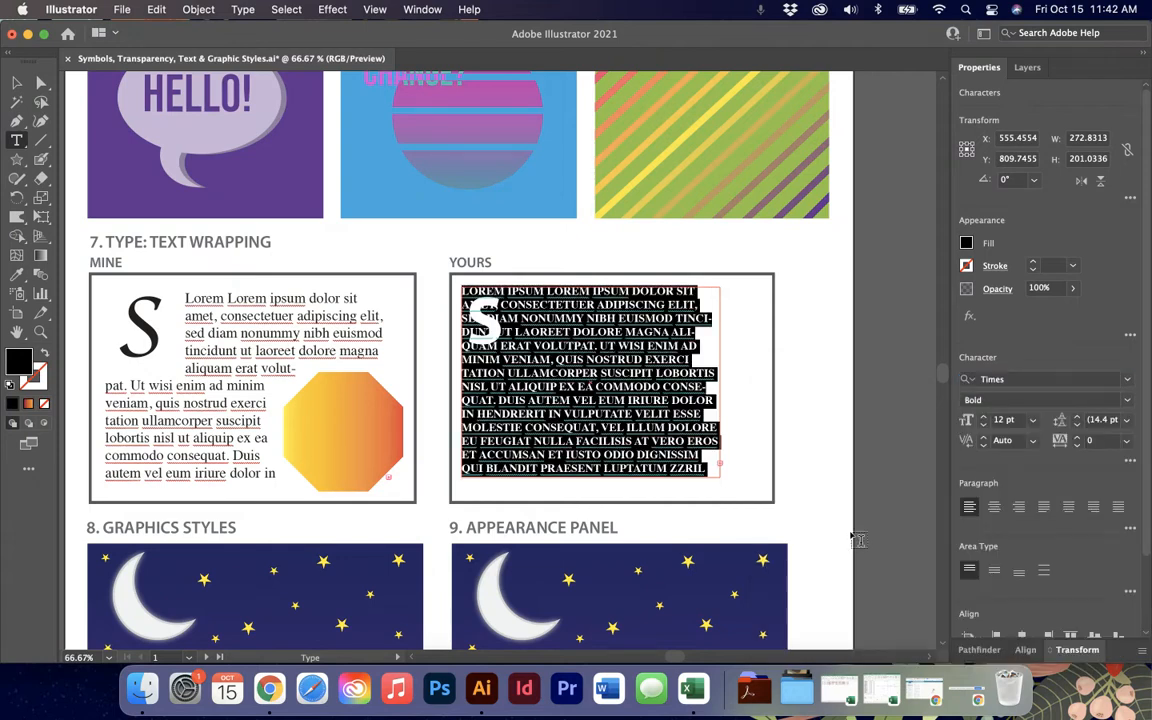
pyautogui.click(1130, 461)
pyautogui.click(961, 360)
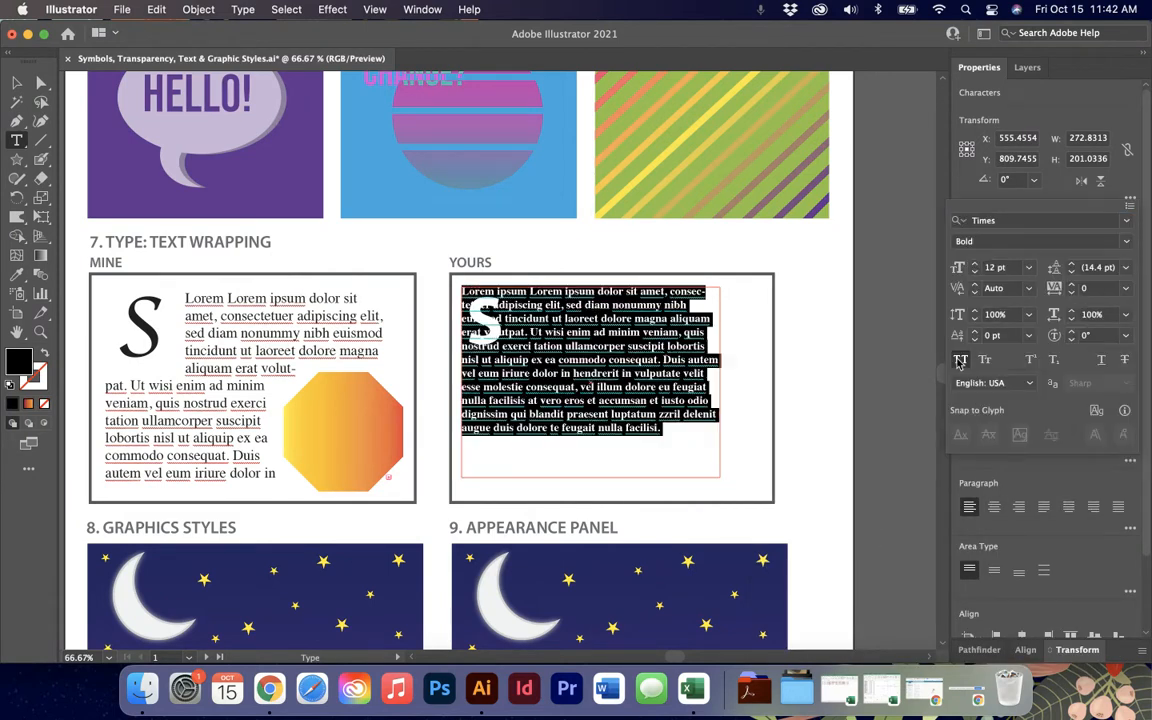
pyautogui.click(1127, 245)
pyautogui.click(1012, 258)
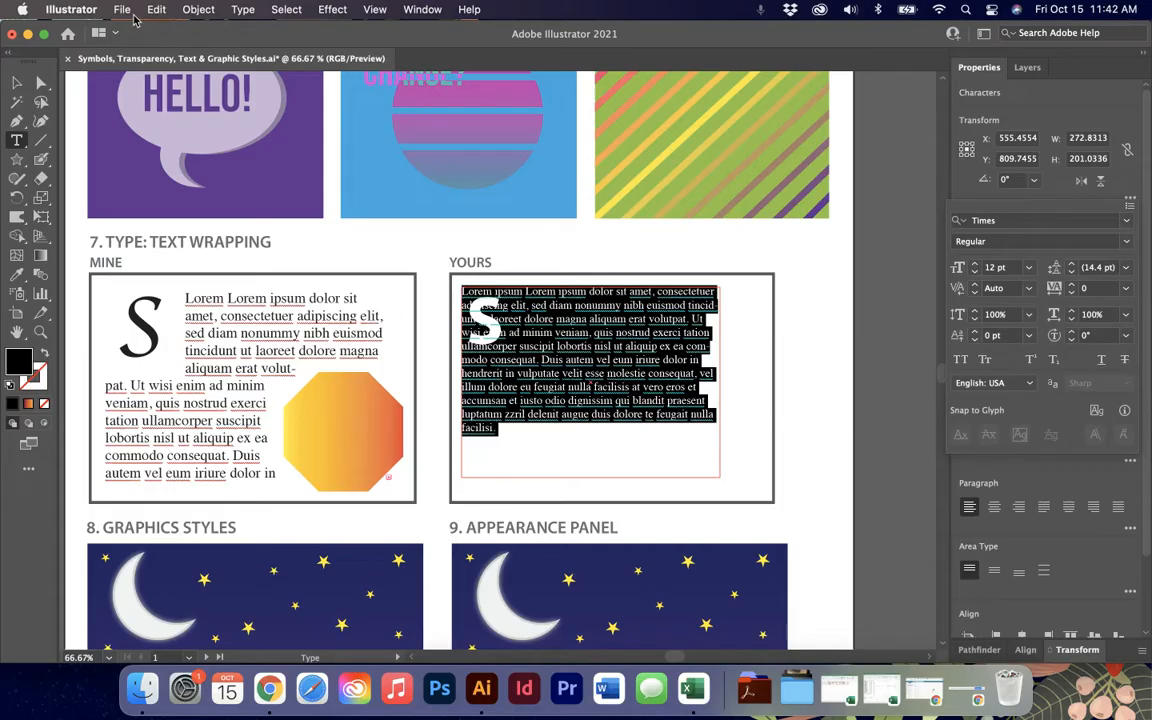
# Step: Fill the remaining empty space of the text box with placeholder text again
pyautogui.click(240, 9)
pyautogui.click(11, 88)
pyautogui.click(16, 82)
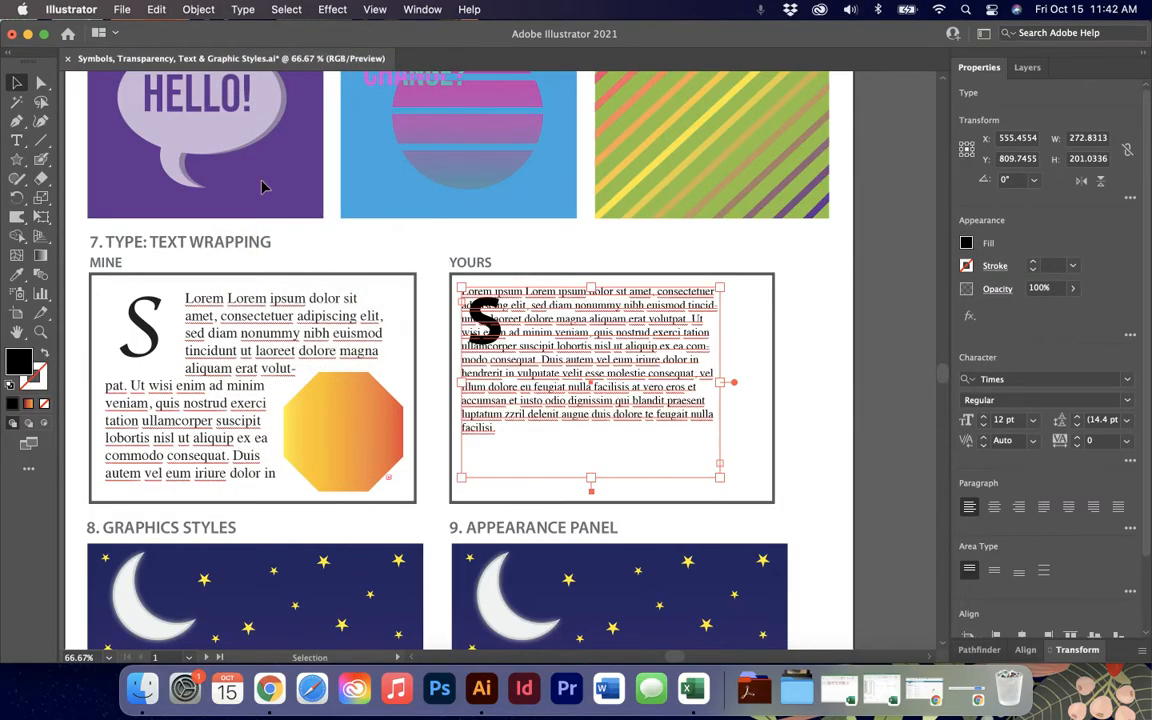
pyautogui.click(242, 9)
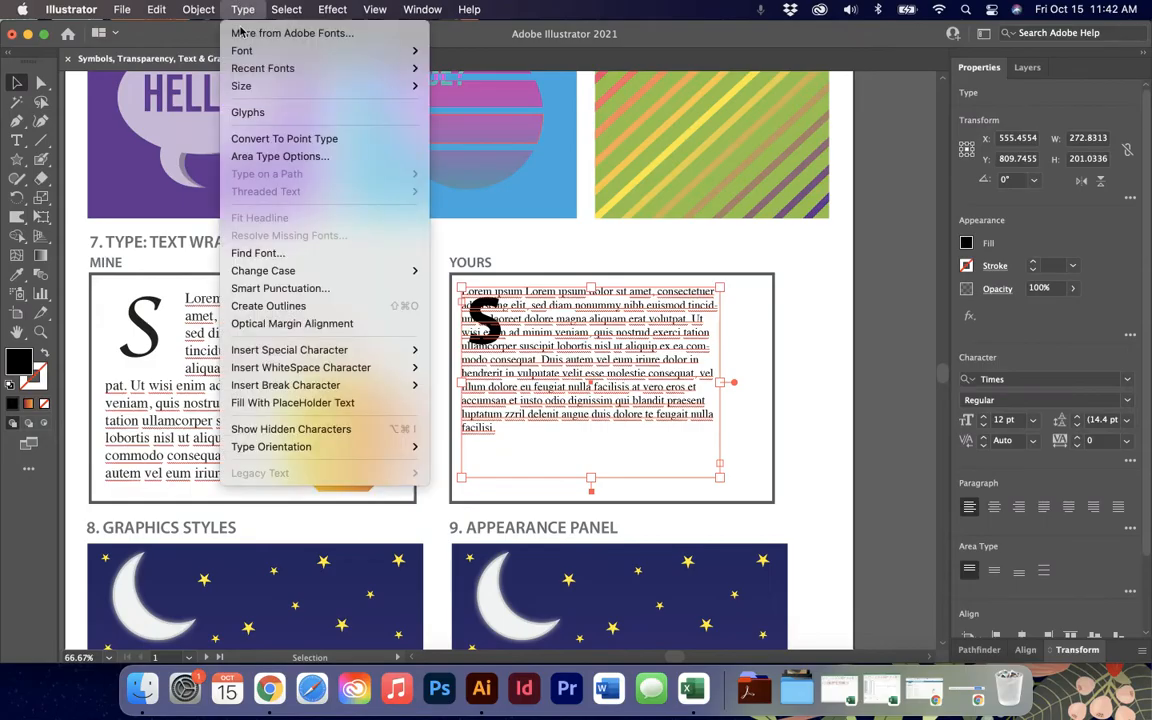
pyautogui.click(303, 401)
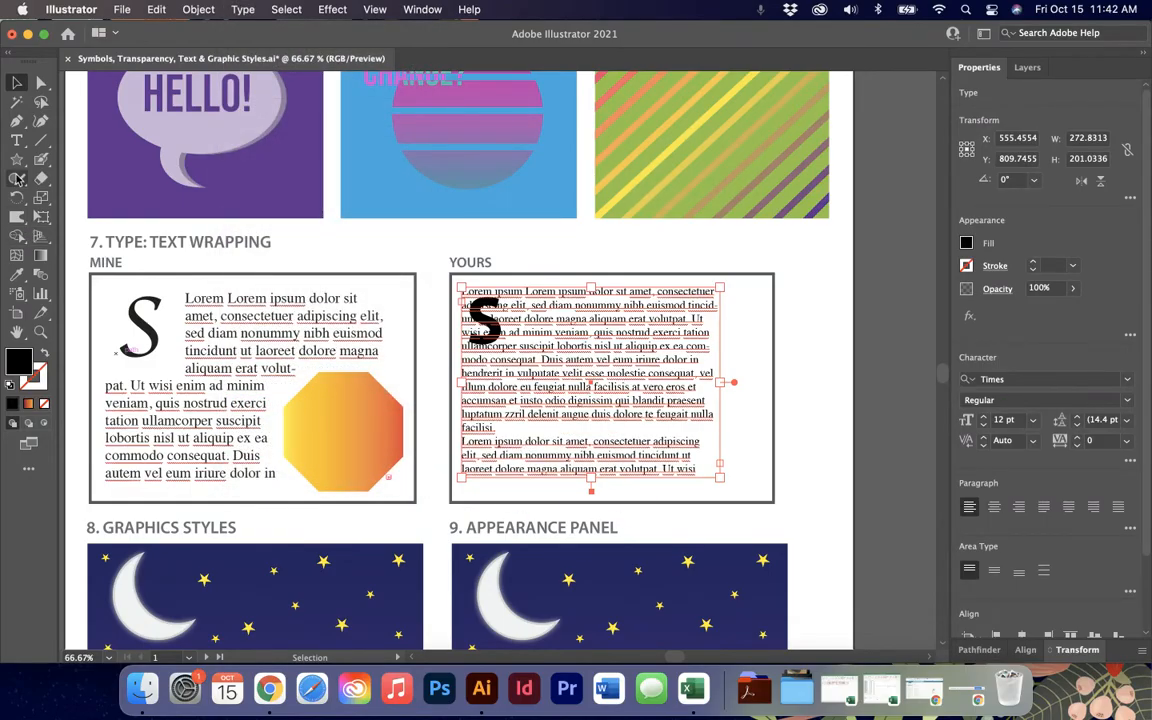
# Step: Create an 8-sided polygon with a 90 pt radius over the lower-right part of the placeholder text
pyautogui.moveTo(17, 160); pyautogui.dragTo(66, 220)
pyautogui.click(696, 422)
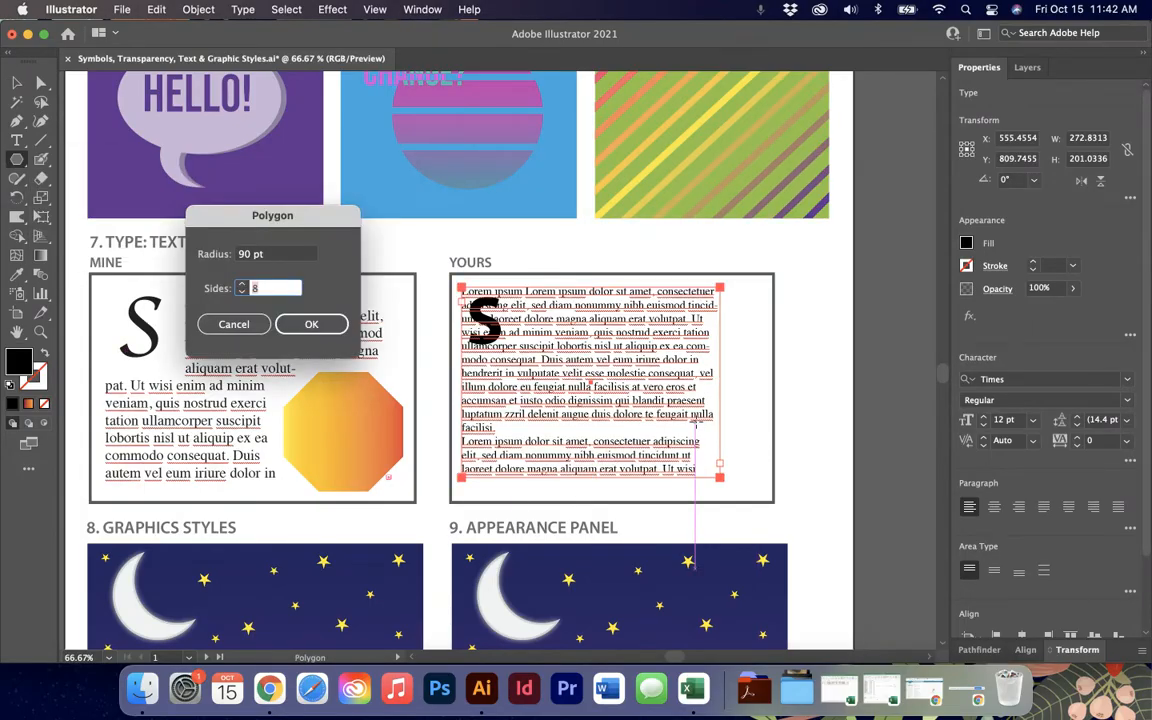
pyautogui.click(337, 326)
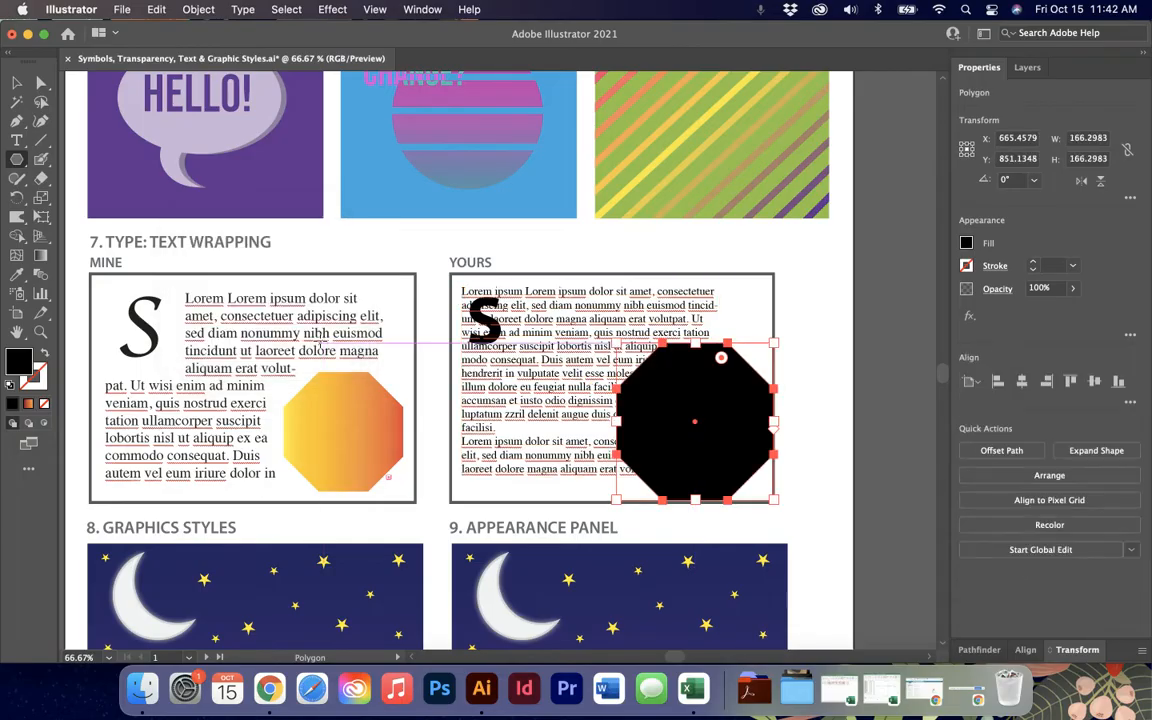
# Step: Fill the octagon with the yellow-to-red gradient swatch to match the example
pyautogui.click(966, 243)
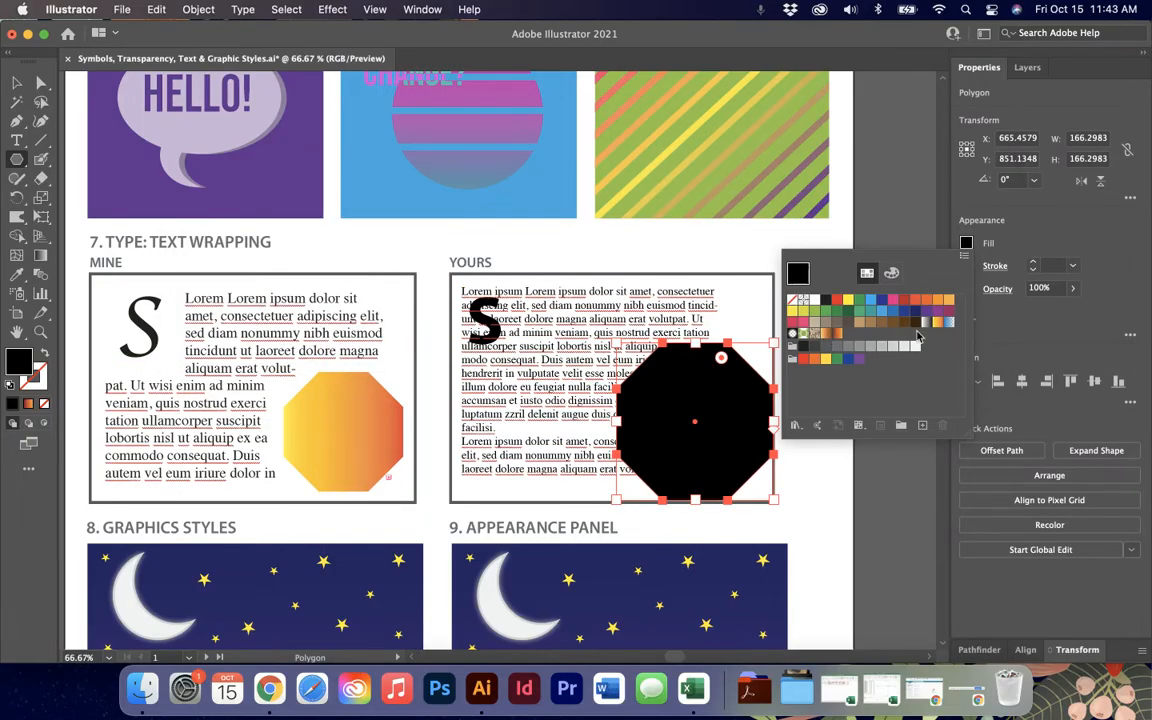
pyautogui.click(939, 322)
pyautogui.click(17, 83)
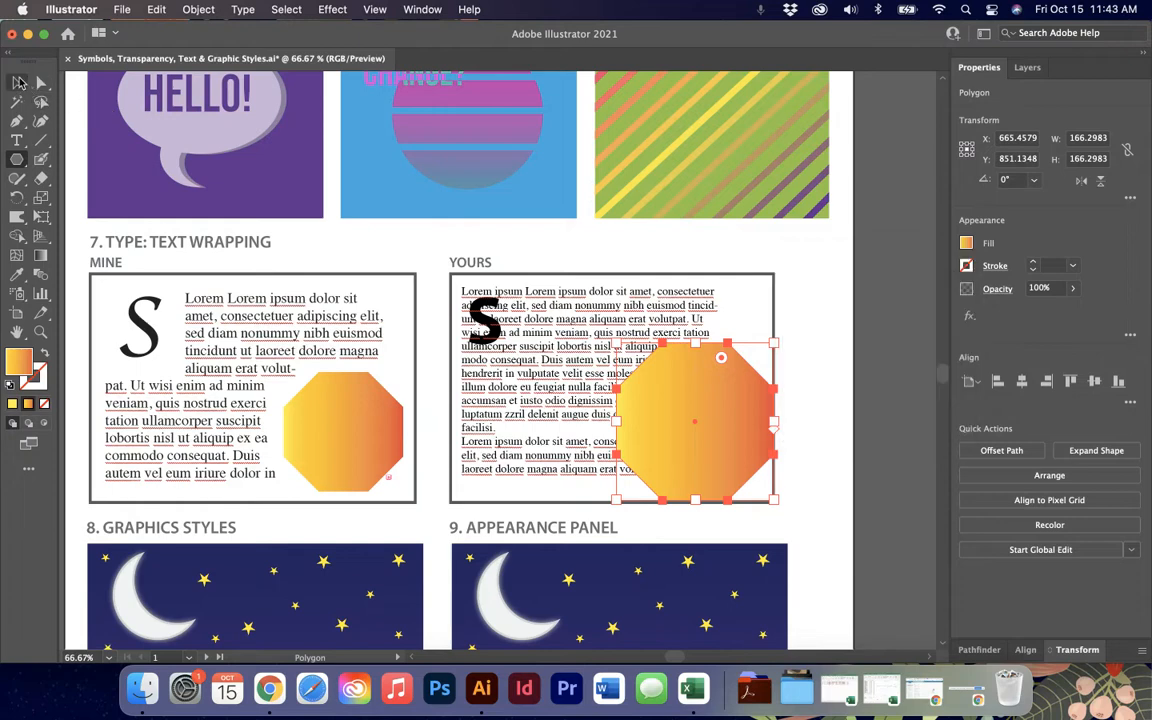
pyautogui.click(17, 83)
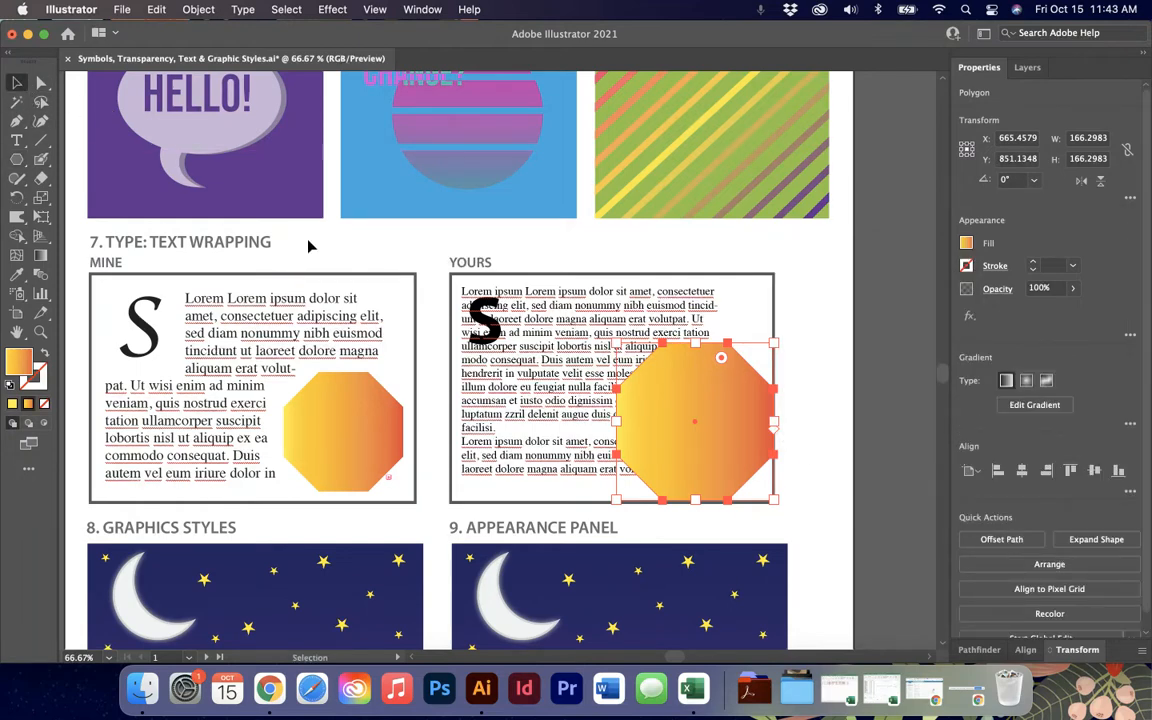
# Step: Move the octagon slightly up and to the left, and shift the placeholder text box to the right inside the frame
pyautogui.moveTo(723, 428); pyautogui.dragTo(697, 418)
pyautogui.moveTo(546, 362); pyautogui.dragTo(568, 368)
pyautogui.click(458, 330)
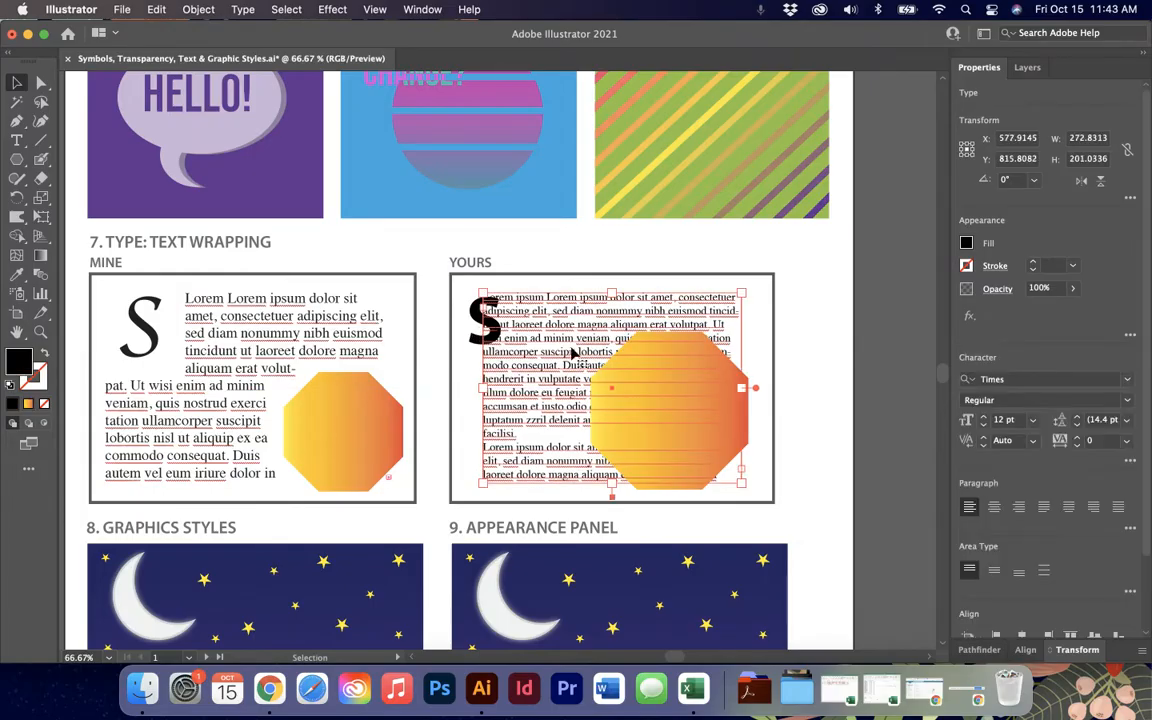
# Step: Scale the octagon down to about 143 pt wide and position it in the lower-right corner of the YOURS frame
pyautogui.press('super+equal')
pyautogui.press('super+equal')
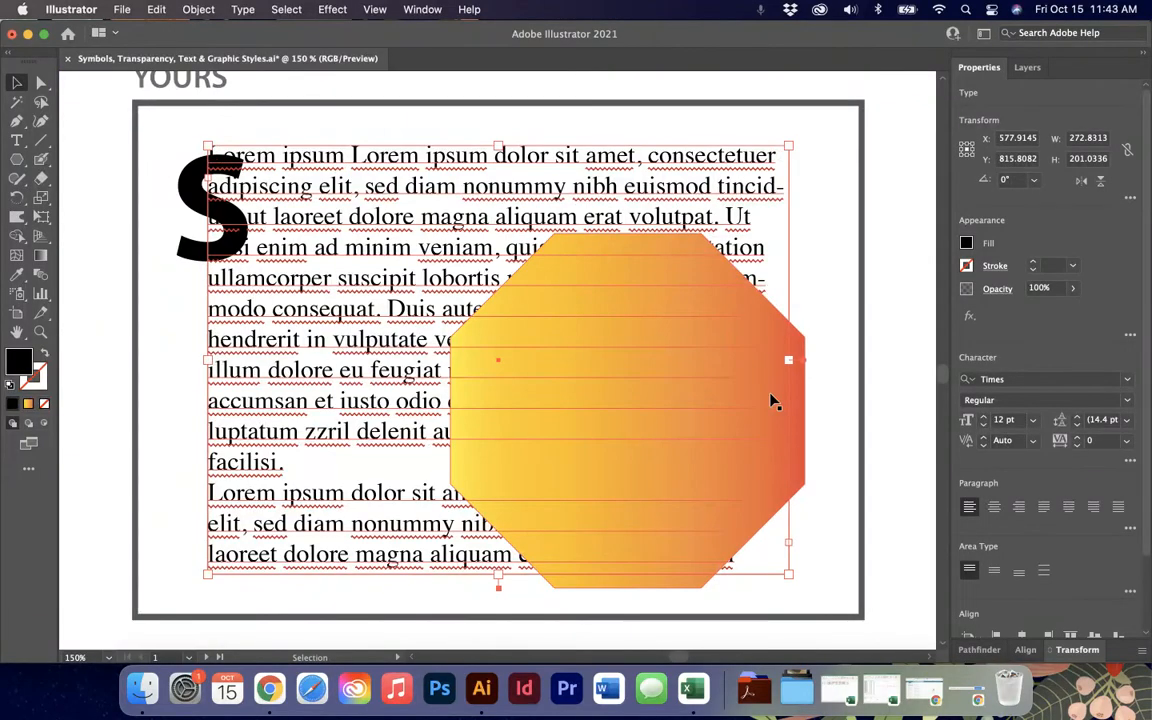
pyautogui.moveTo(738, 419); pyautogui.dragTo(776, 439)
pyautogui.moveTo(727, 373); pyautogui.dragTo(727, 373)
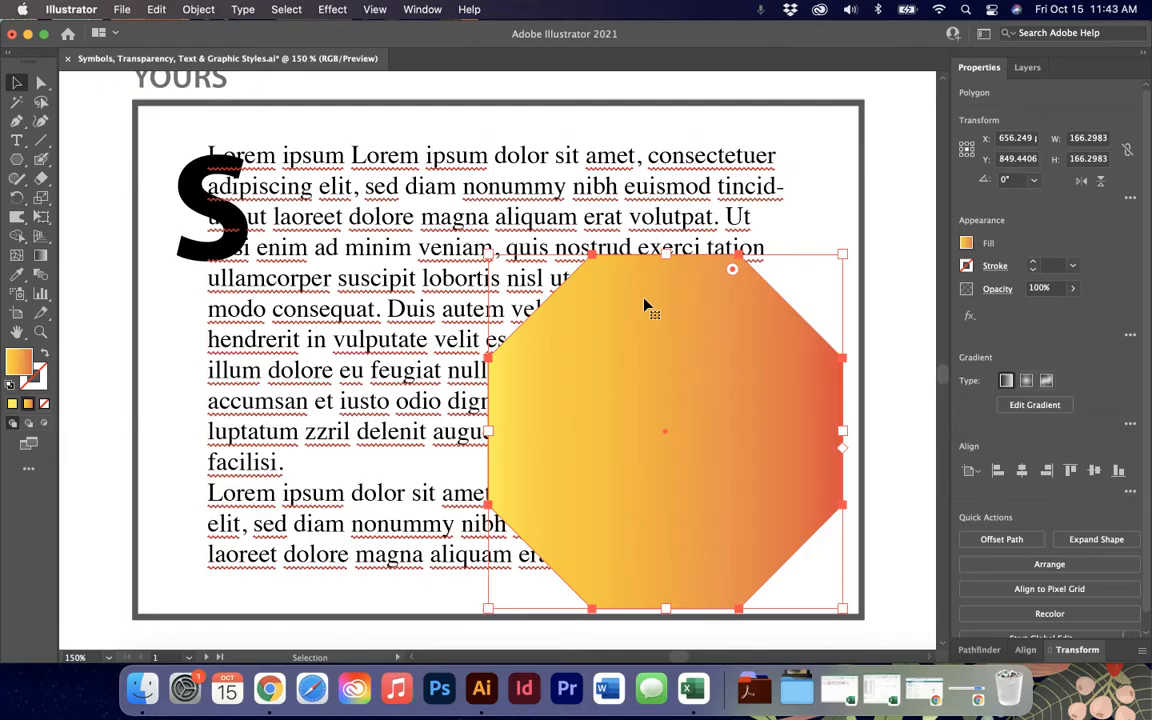
pyautogui.moveTo(488, 254); pyautogui.dragTo(538, 304)
pyautogui.moveTo(660, 439); pyautogui.dragTo(652, 429)
pyautogui.scroll(-1, 590, 350)
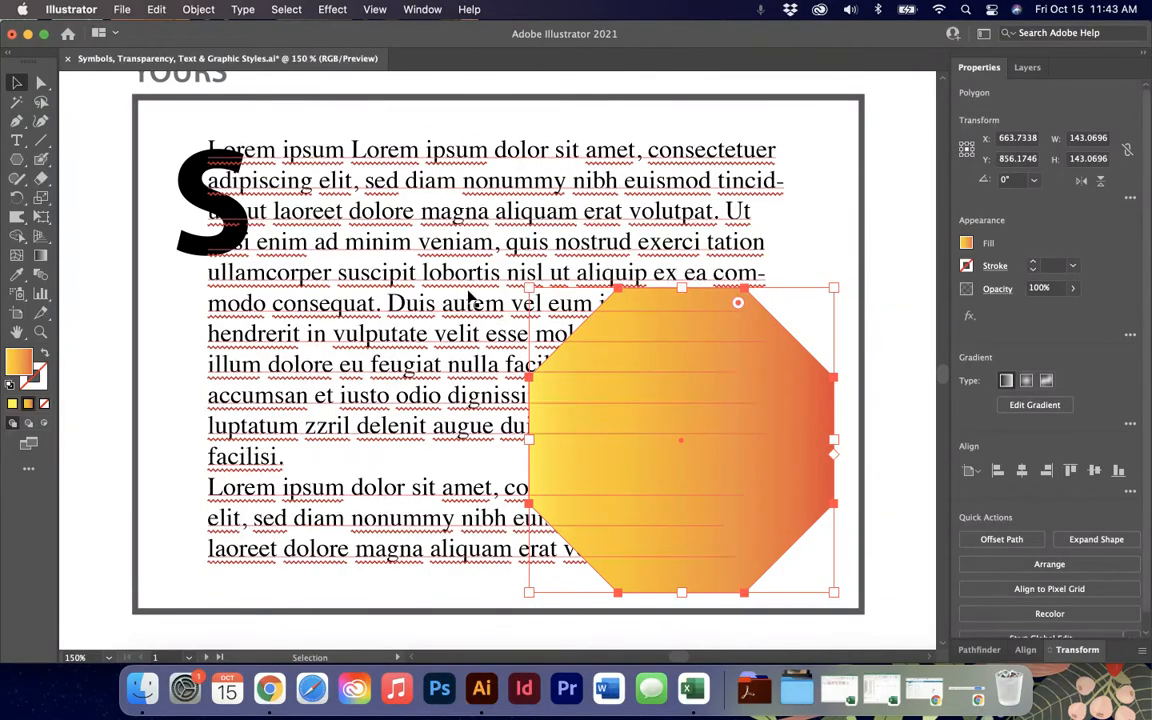
# Step: Make a text wrap on the octagon so the placeholder text flows around it, and deselect it
pyautogui.click(531, 297)
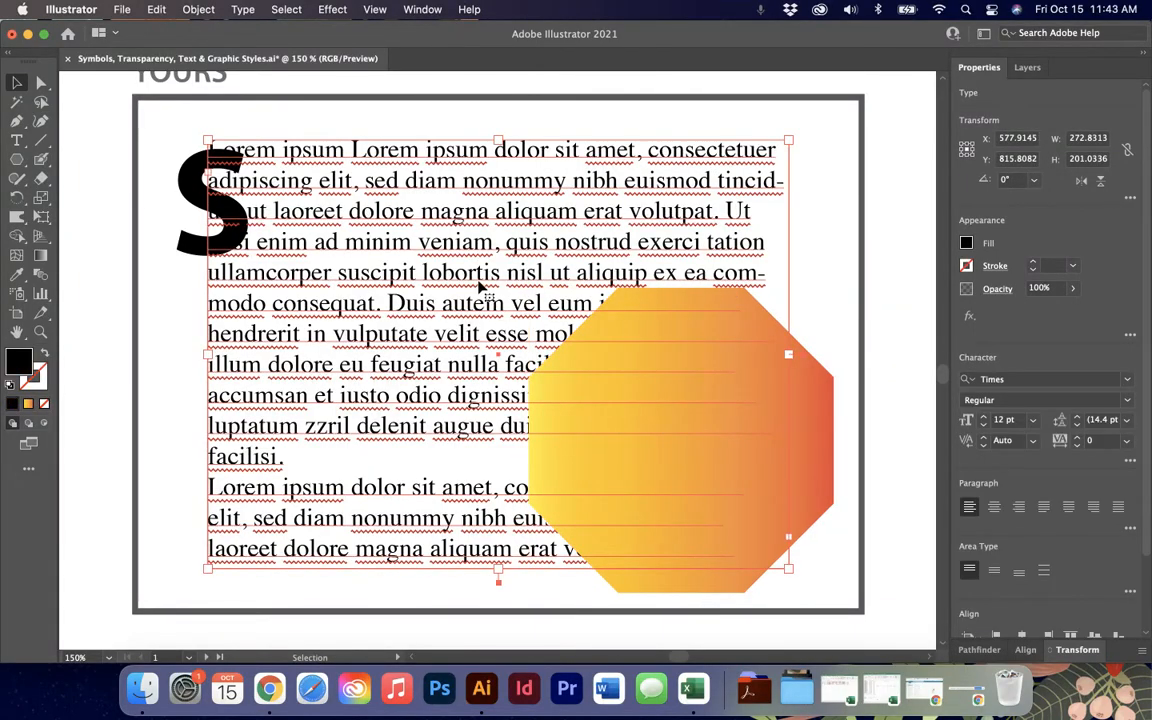
pyautogui.click(830, 465)
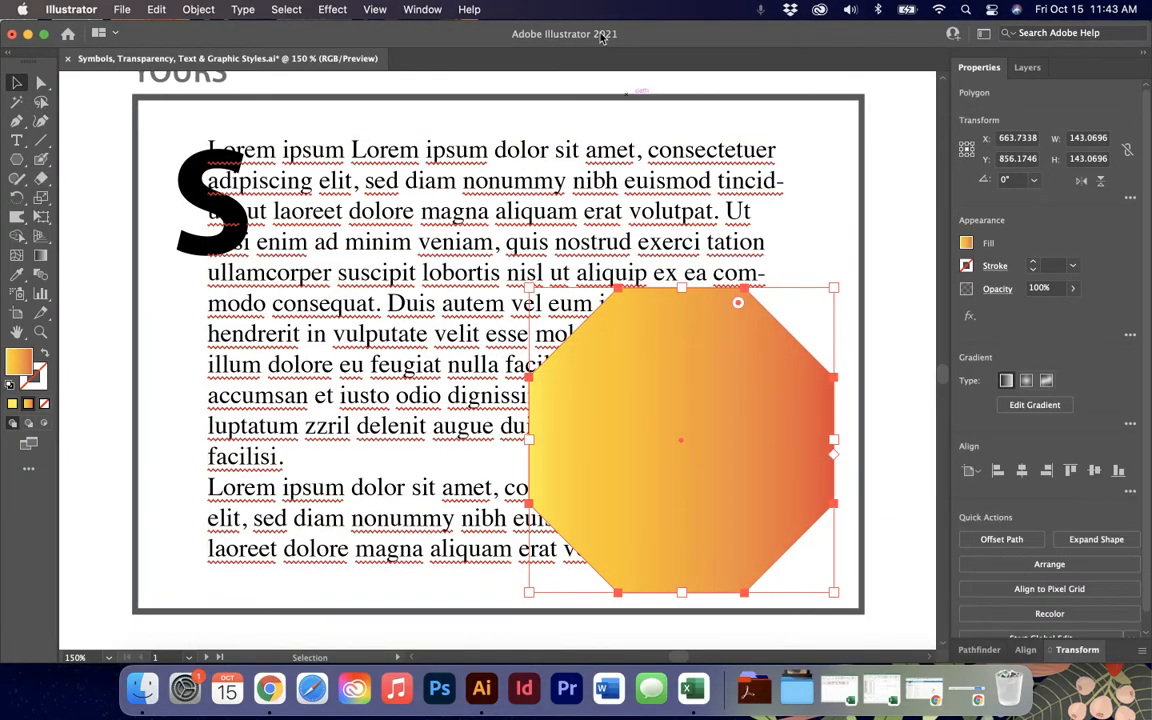
pyautogui.click(195, 9)
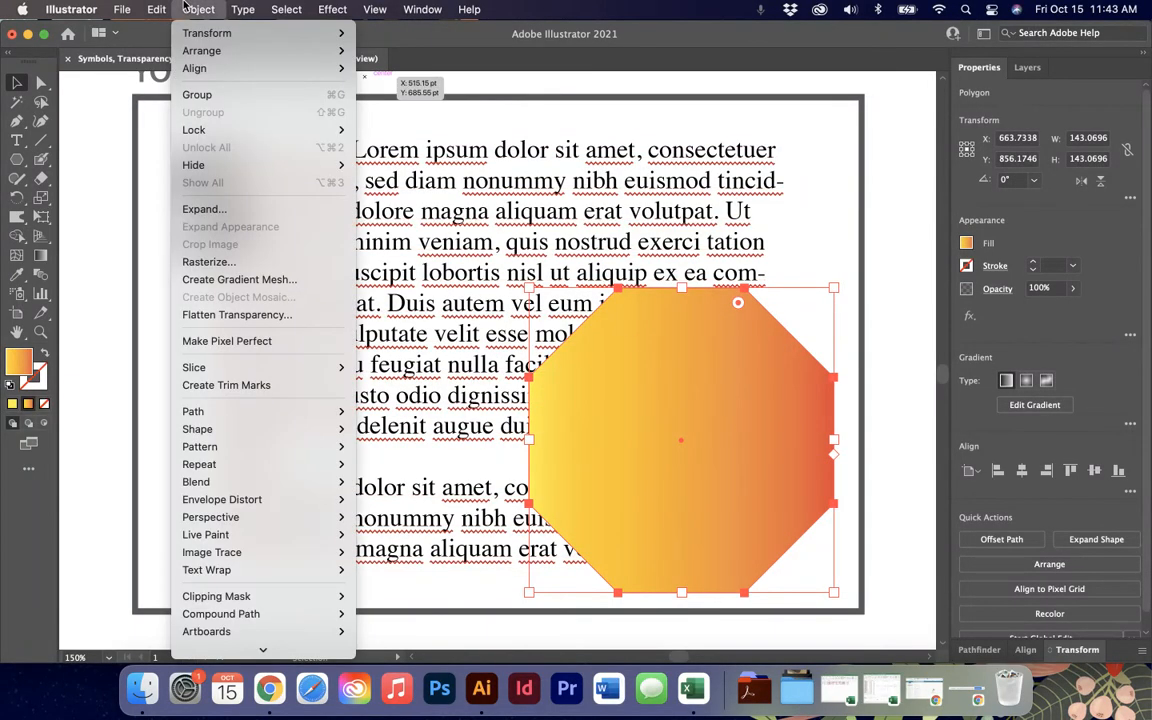
pyautogui.moveTo(301, 572)
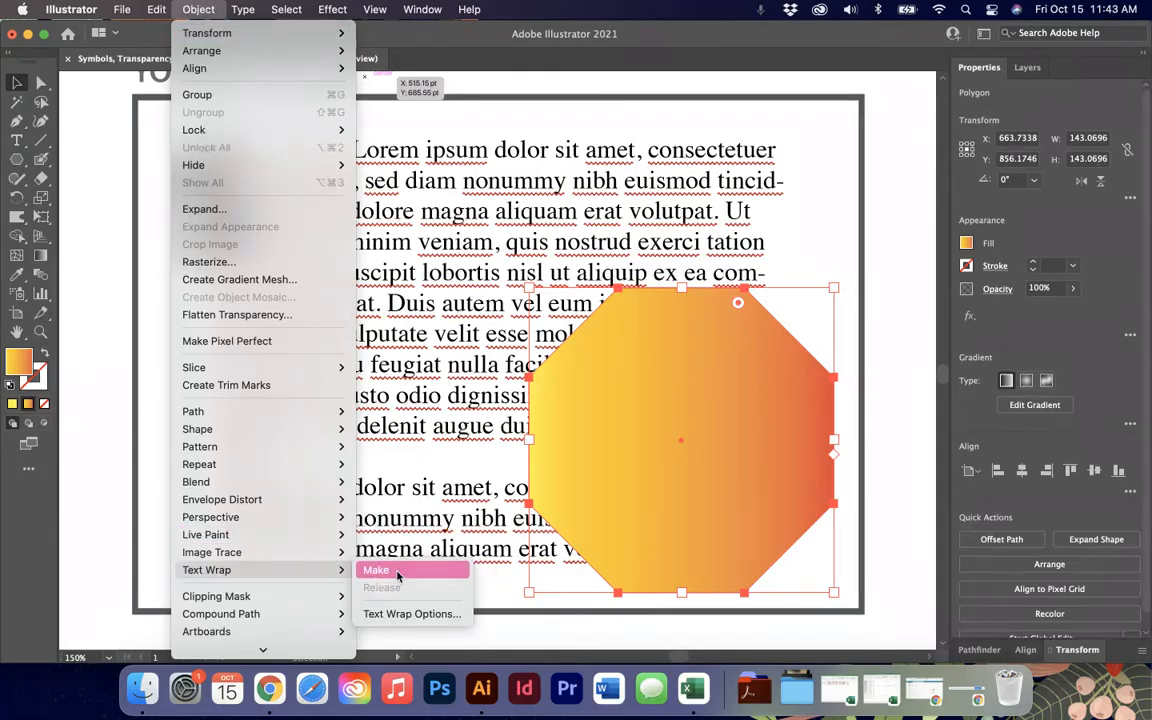
pyautogui.click(398, 573)
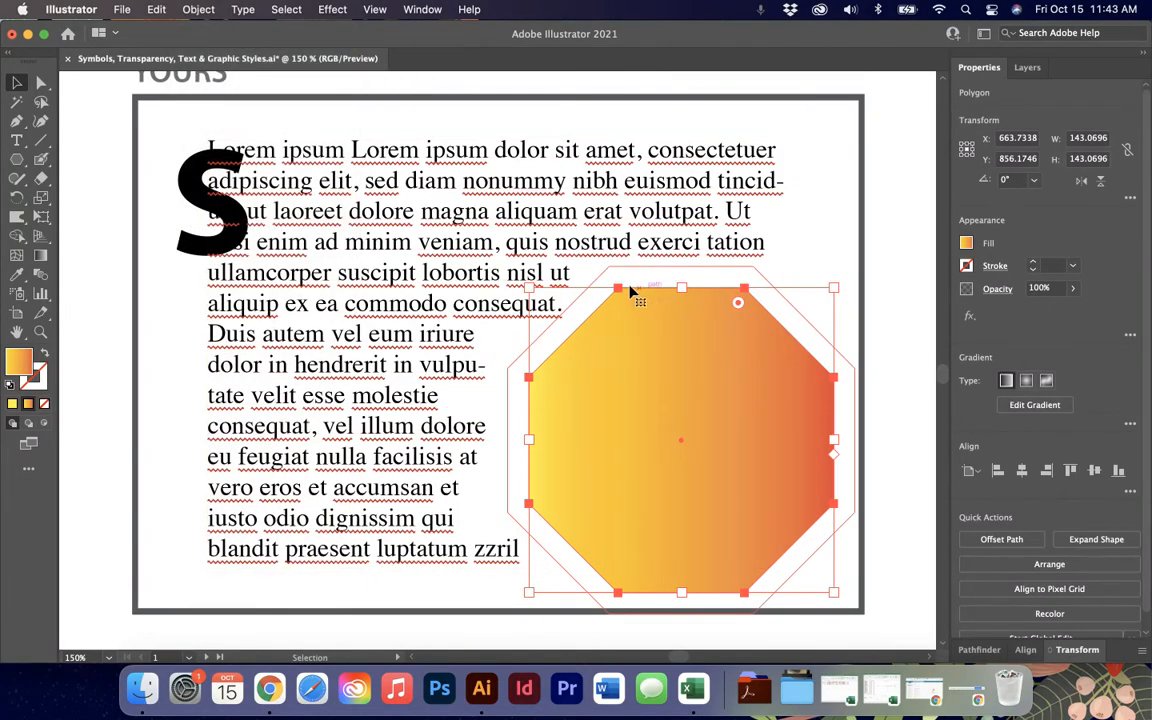
pyautogui.click(712, 265)
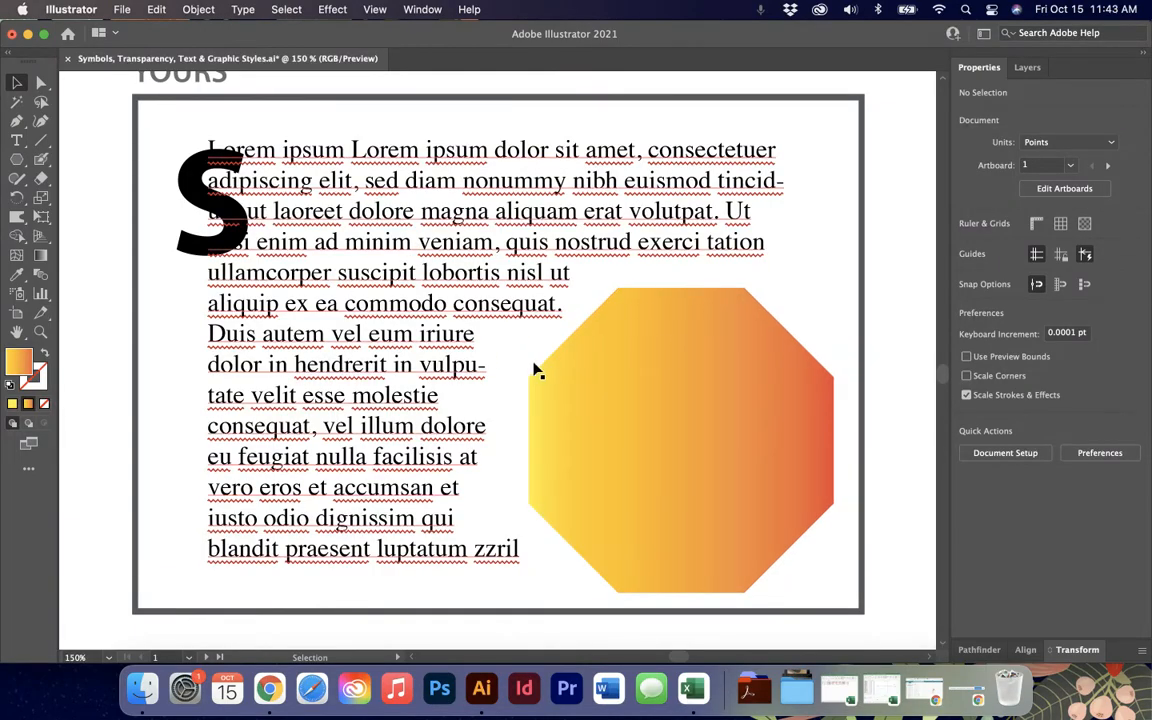
pyautogui.click(205, 200)
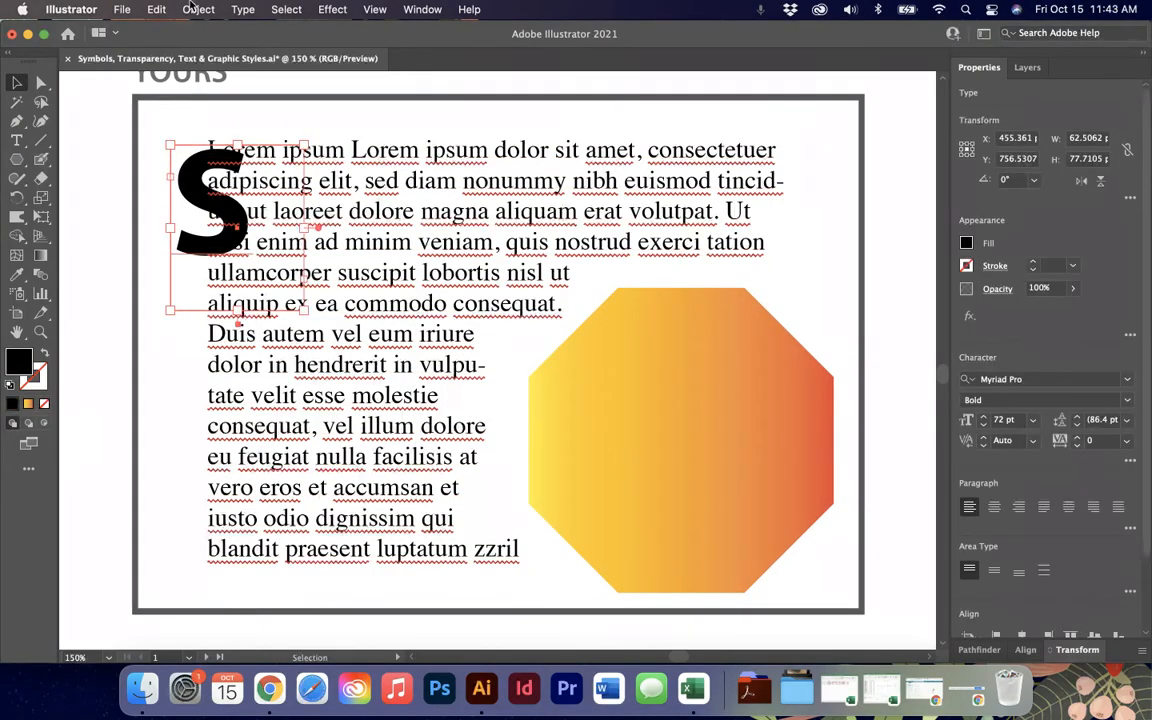
pyautogui.click(192, 9)
pyautogui.moveTo(300, 570)
pyautogui.click(424, 615)
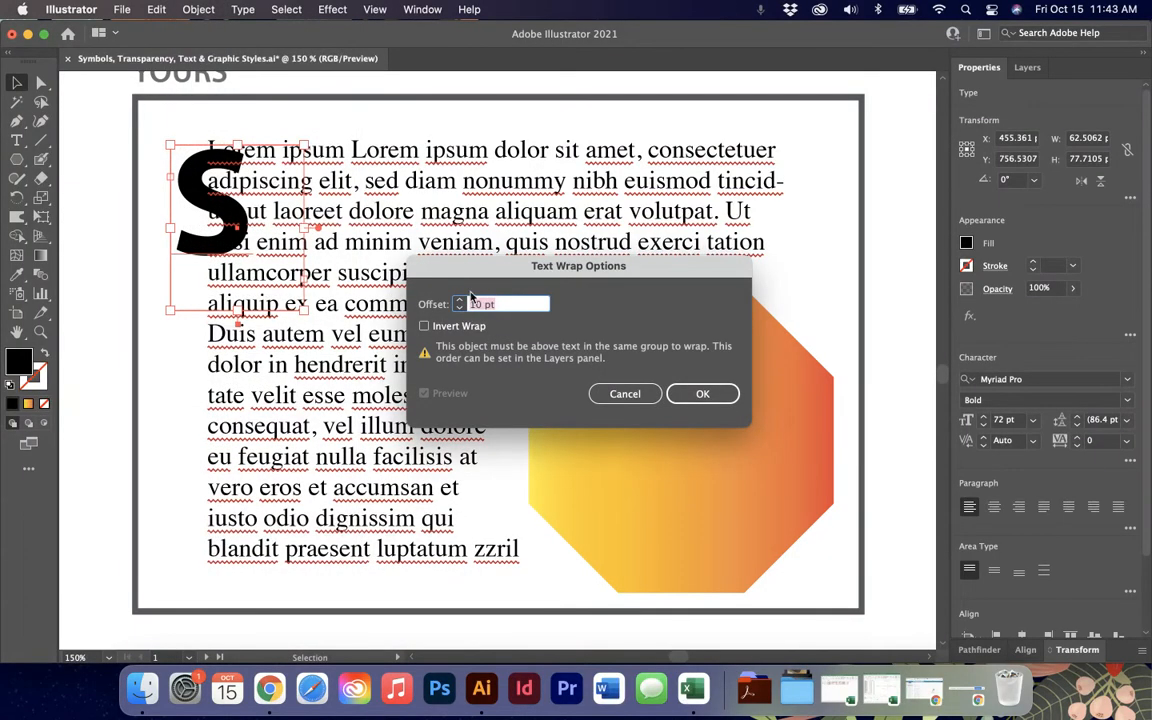
pyautogui.click(625, 394)
# Step: Set the text wrap offset of the octagon in the YOURS frame to 6 pt
pyautogui.click(740, 463)
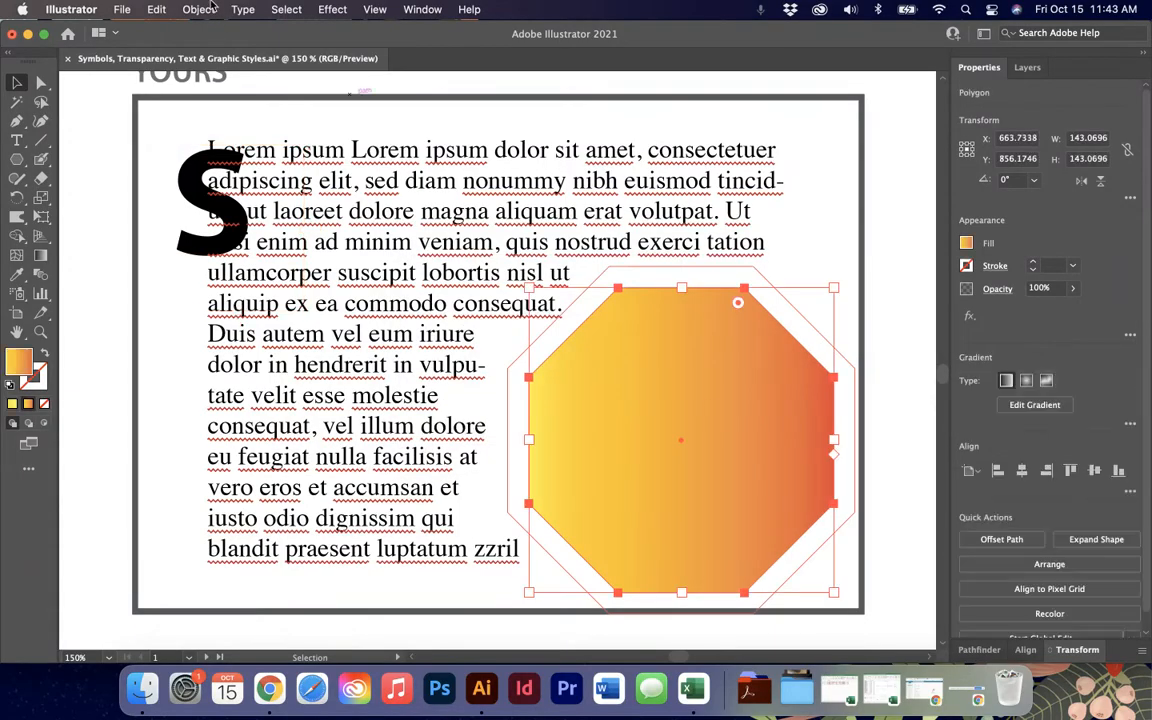
pyautogui.click(198, 9)
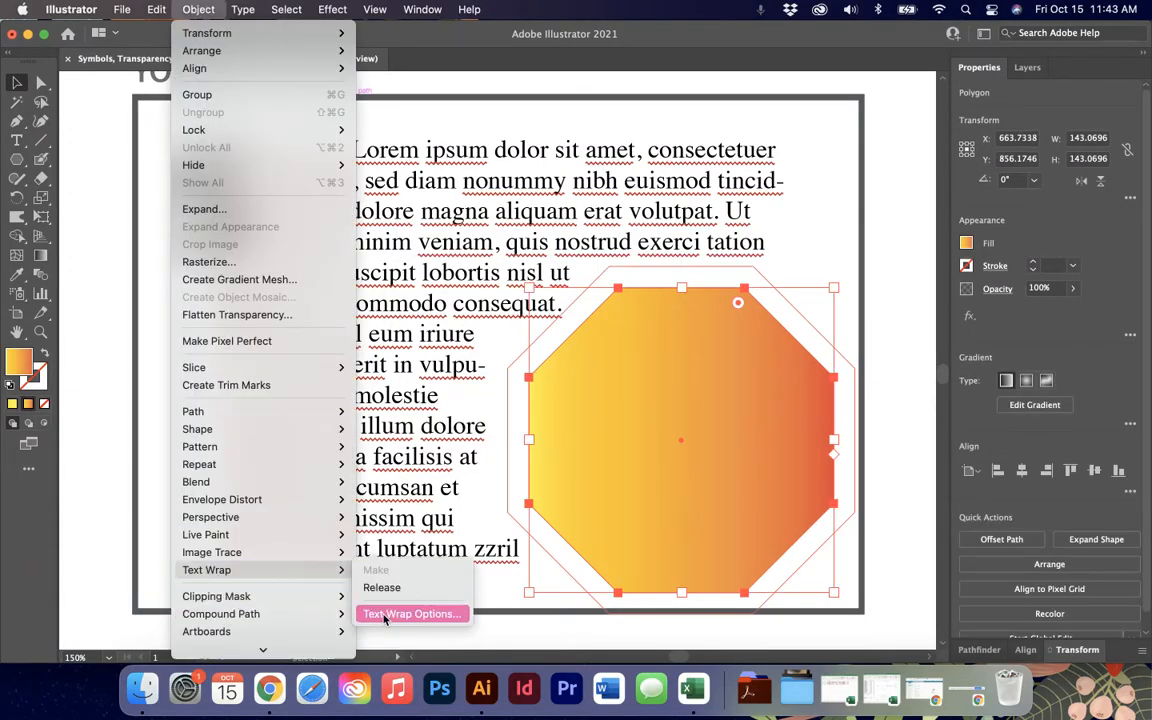
pyautogui.click(380, 612)
pyautogui.click(459, 308)
pyautogui.click(459, 308)
pyautogui.click(459, 308)
pyautogui.click(459, 308)
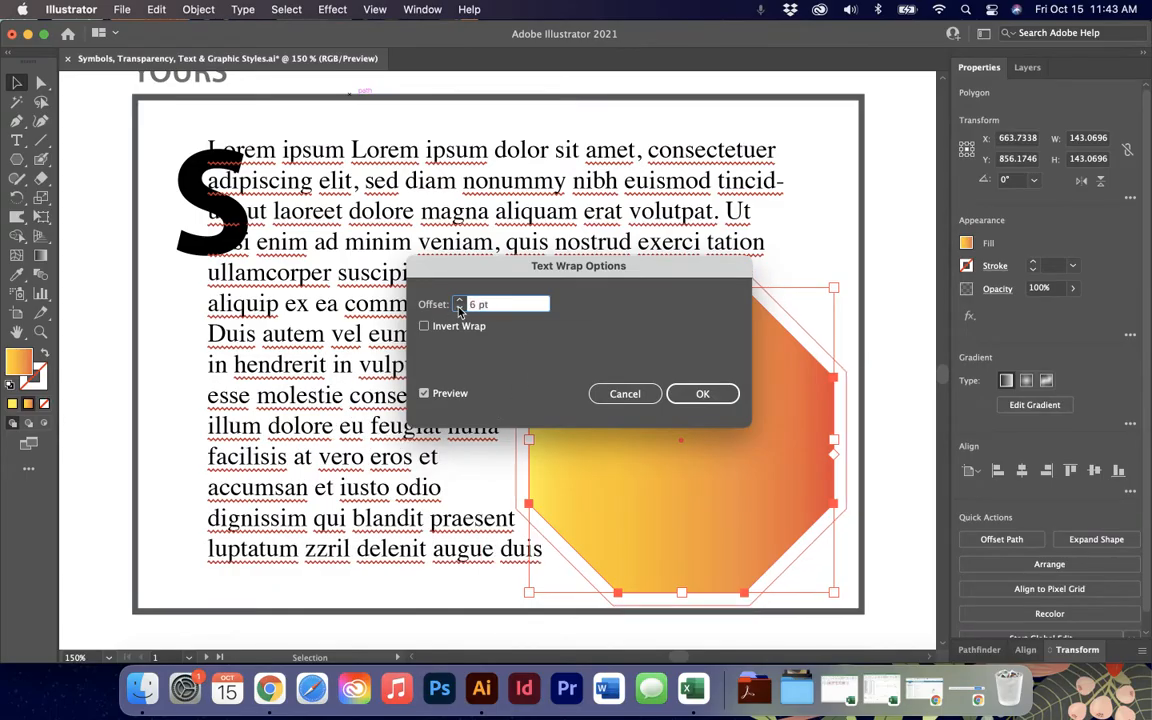
pyautogui.click(697, 393)
# Step: Make a text wrap on the large letter S and accept wrapping around a type object
pyautogui.click(193, 178)
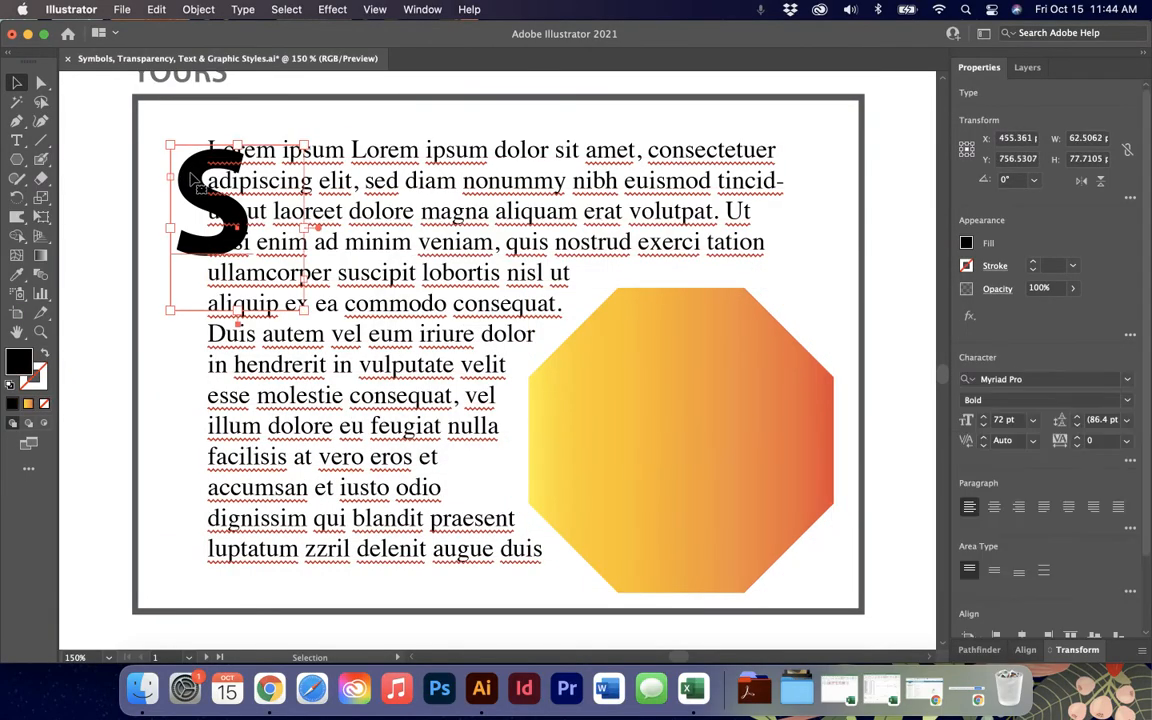
pyautogui.click(198, 9)
pyautogui.moveTo(255, 570)
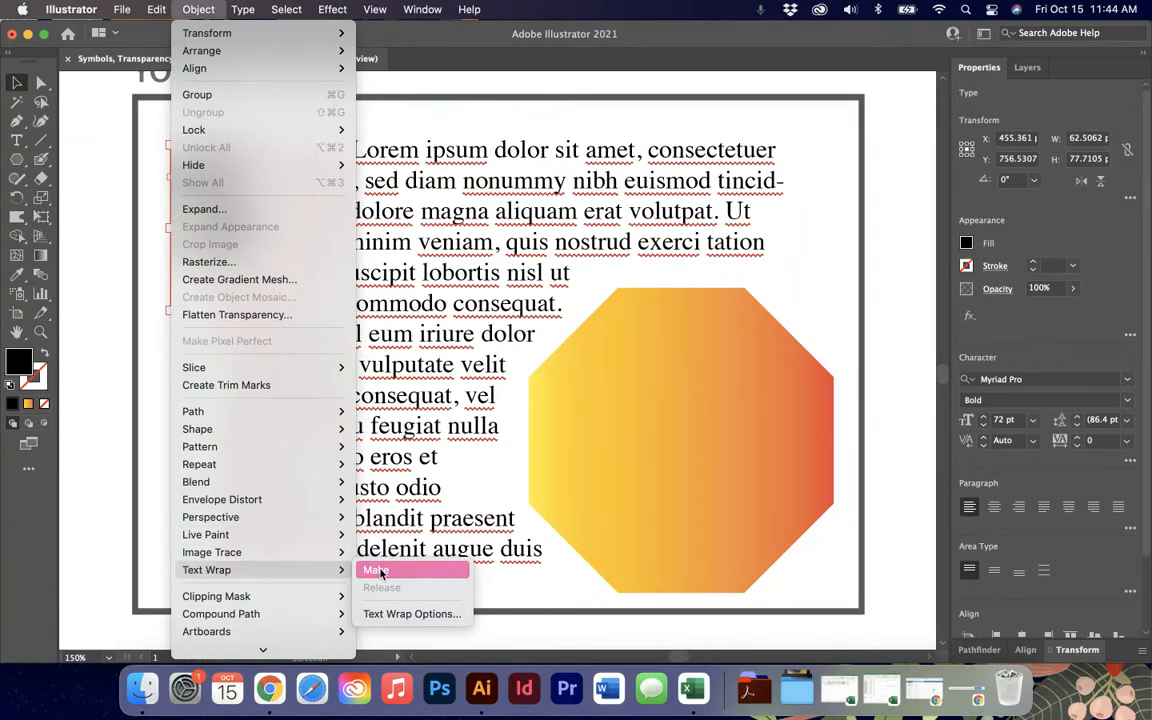
pyautogui.click(411, 613)
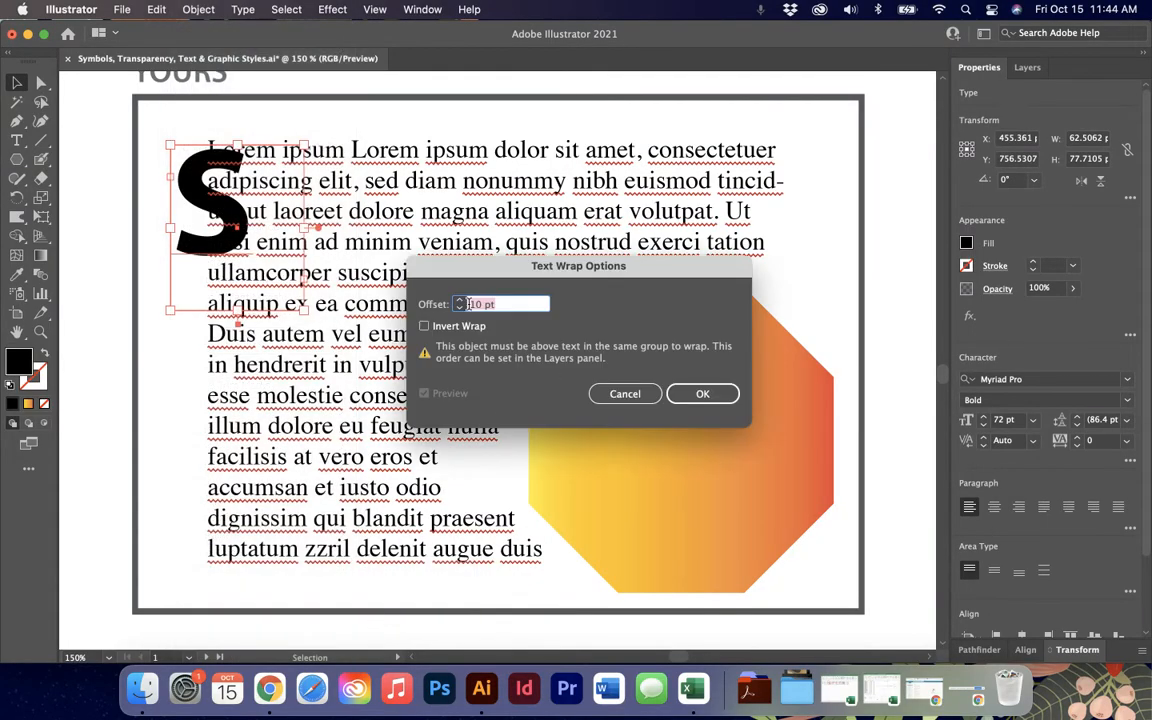
pyautogui.click(702, 393)
pyautogui.click(198, 9)
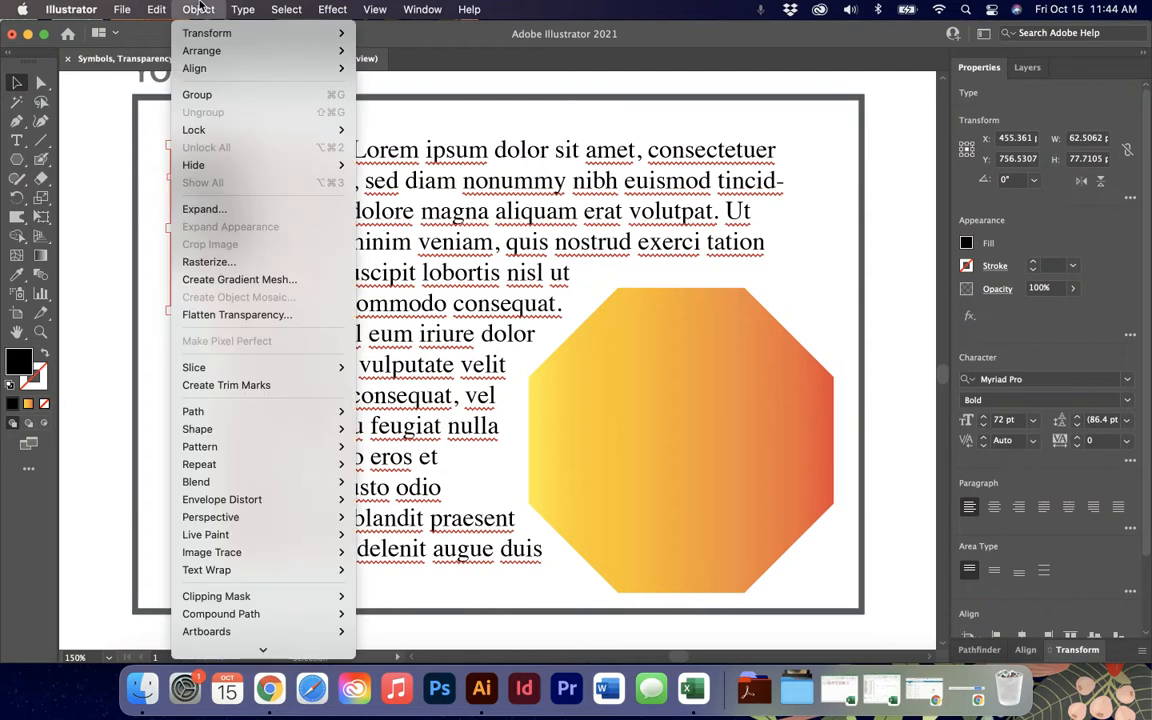
pyautogui.moveTo(255, 570)
pyautogui.click(395, 572)
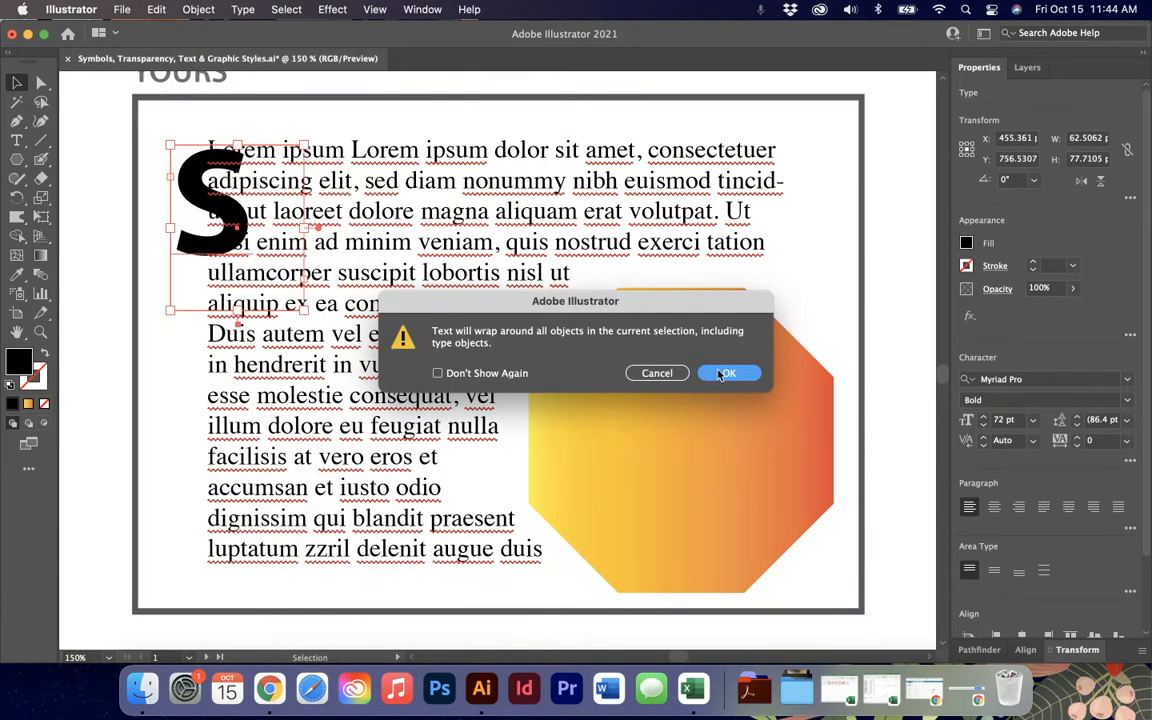
pyautogui.click(722, 373)
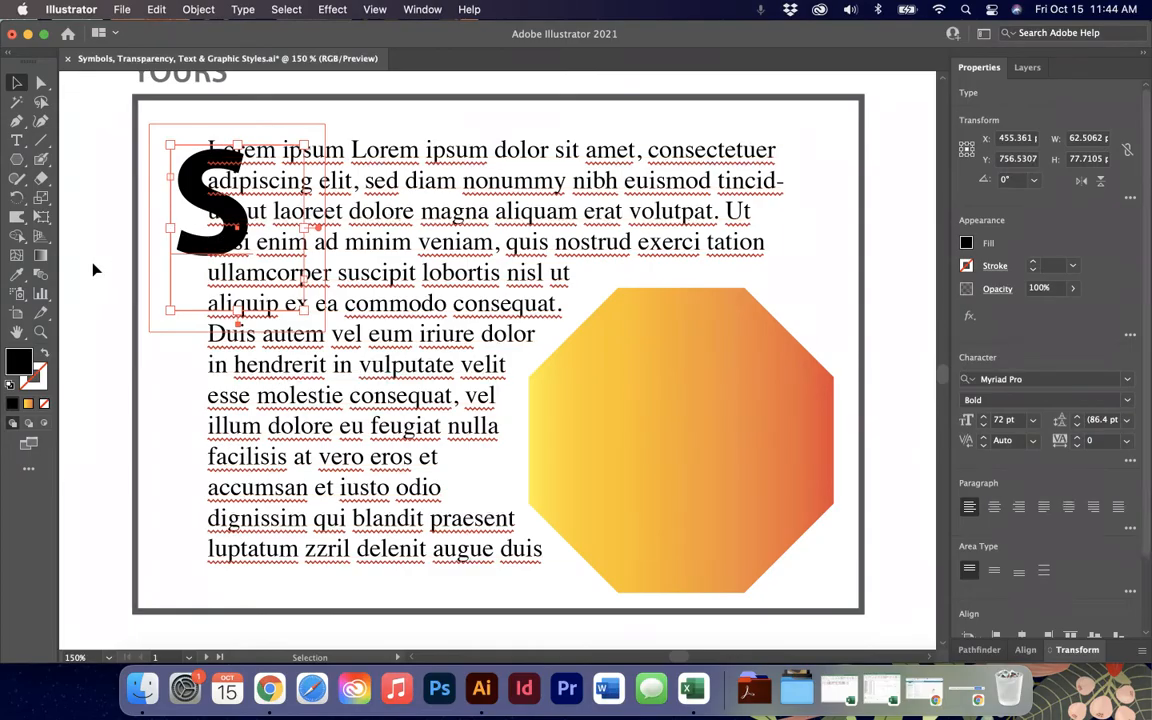
# Step: Bring the letter S to the front so the placeholder text wraps around it, and deselect it
pyautogui.press('a')
pyautogui.press('super+minus')
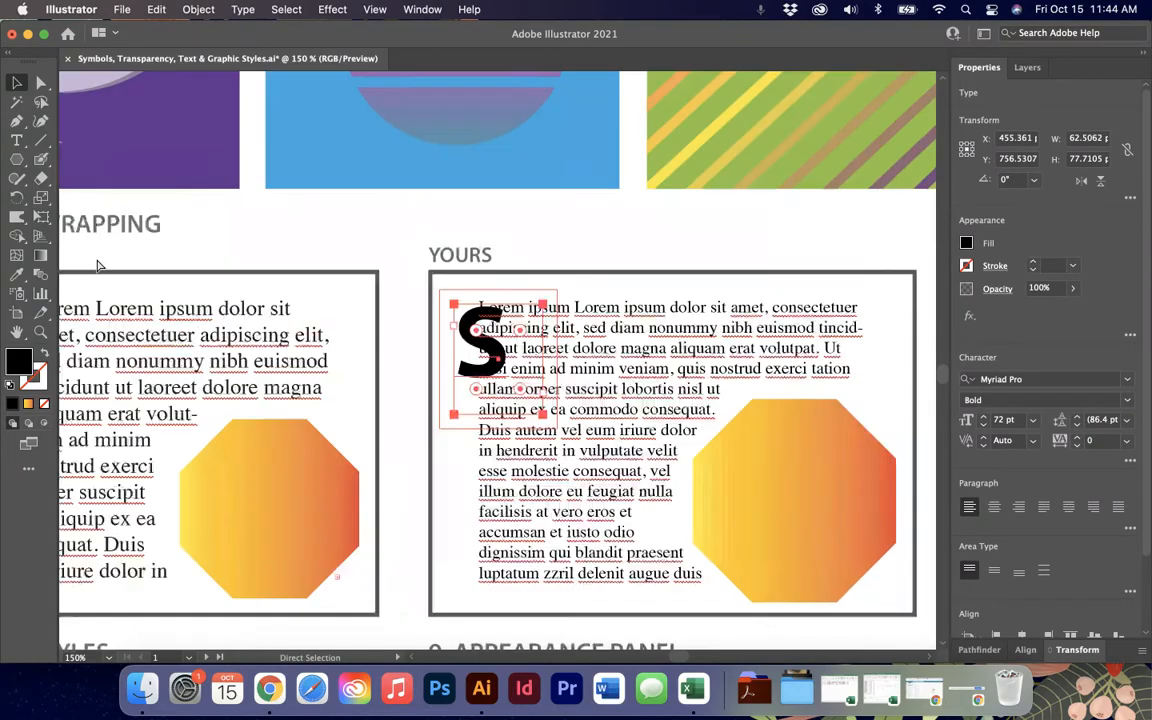
pyautogui.press('v')
pyautogui.click(580, 362)
pyautogui.click(470, 340)
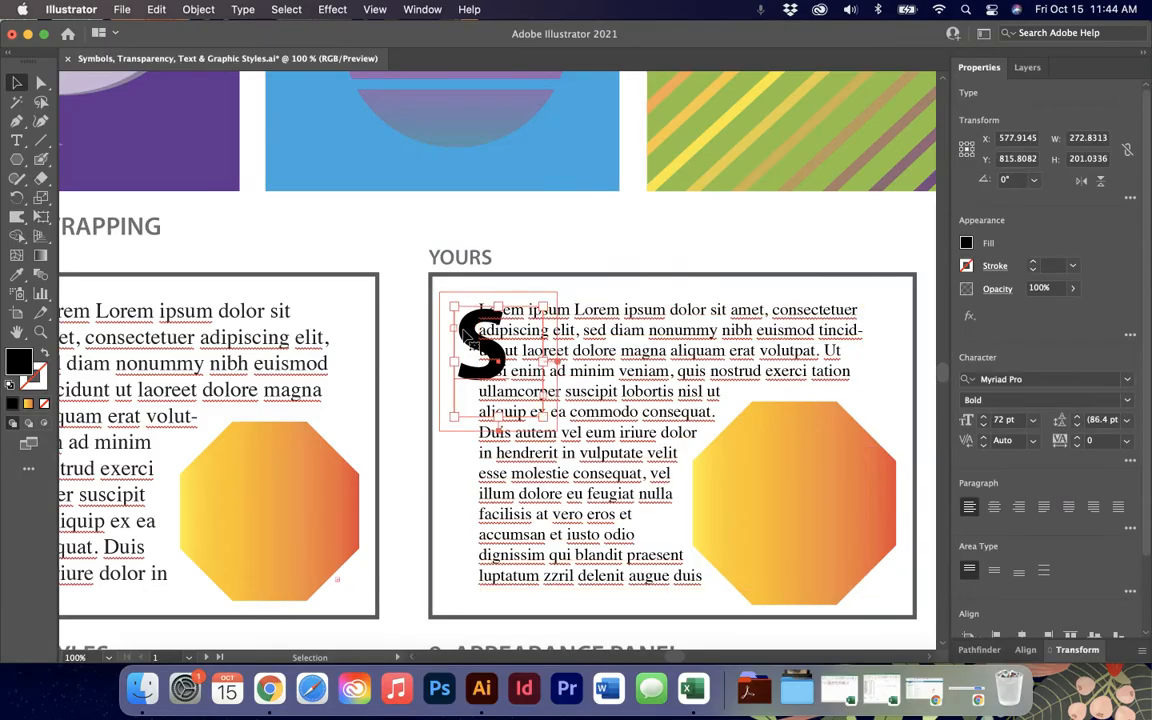
pyautogui.rightClick(472, 340)
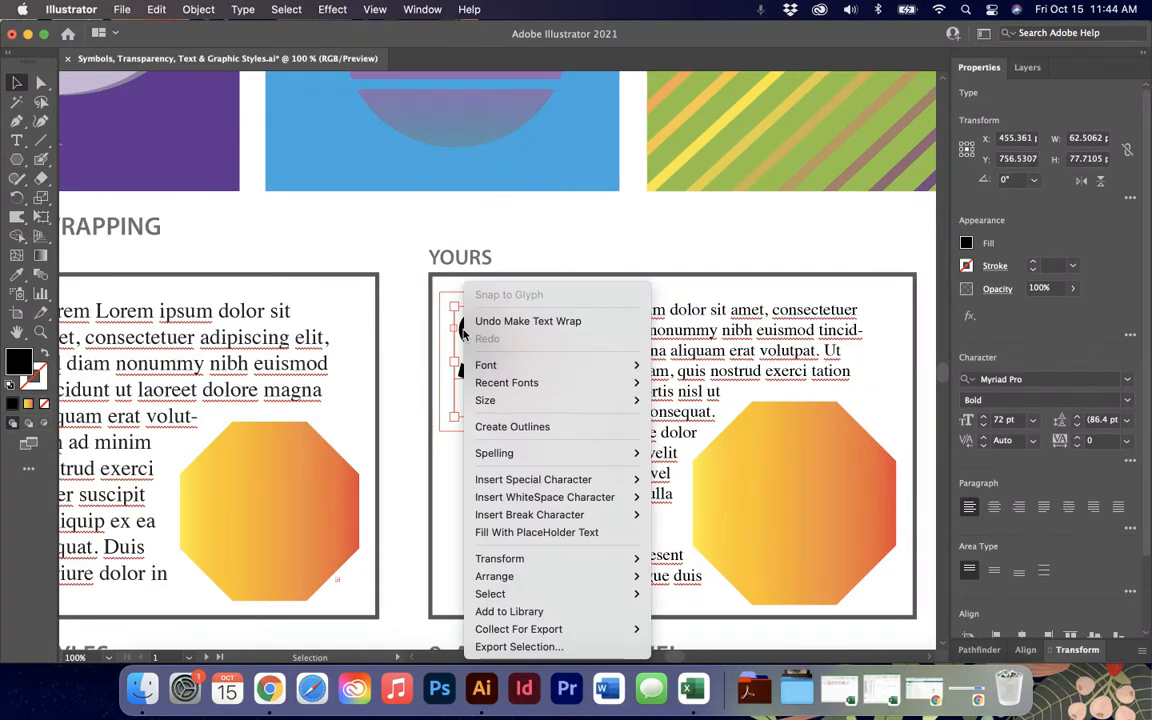
pyautogui.moveTo(570, 578)
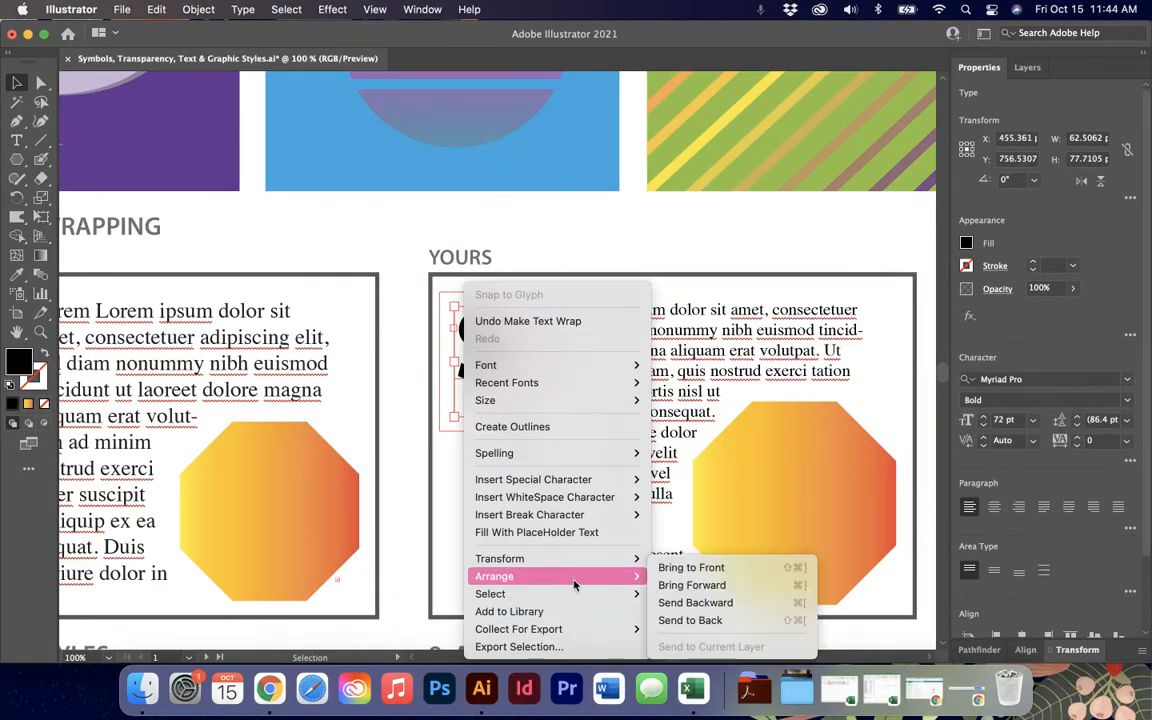
pyautogui.click(700, 567)
pyautogui.click(446, 551)
# Step: Shrink the octagon to about 137 by 134 pt in the lower-right corner and move the S down and right, closer to the text
pyautogui.scroll(-2, 446, 551)
pyautogui.hscroll(3, 446, 551)
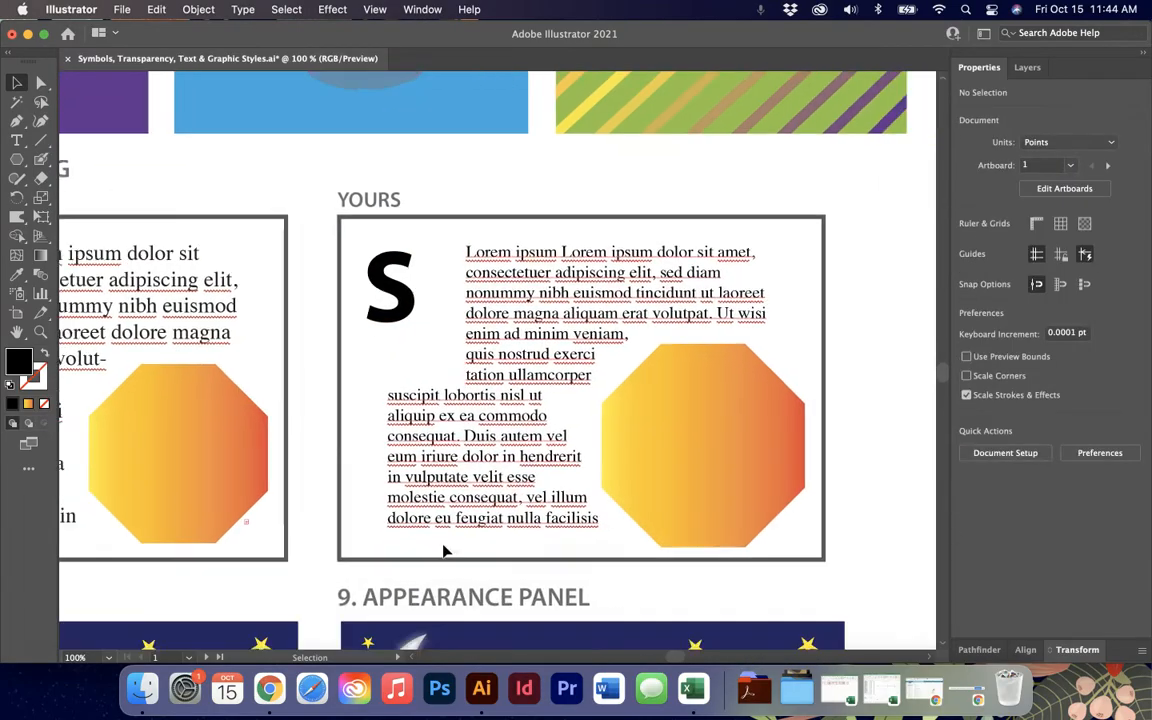
pyautogui.moveTo(367, 287)
pyautogui.mouseDown()
pyautogui.moveTo(554, 415)
pyautogui.moveTo(428, 305)
pyautogui.moveTo(372, 284)
pyautogui.mouseUp()
pyautogui.moveTo(697, 430)
pyautogui.mouseDown()
pyautogui.moveTo(622, 388)
pyautogui.moveTo(712, 437)
pyautogui.mouseUp()
pyautogui.moveTo(570, 318)
pyautogui.mouseDown()
pyautogui.moveTo(617, 390)
pyautogui.moveTo(571, 305)
pyautogui.moveTo(579, 331)
pyautogui.mouseUp()
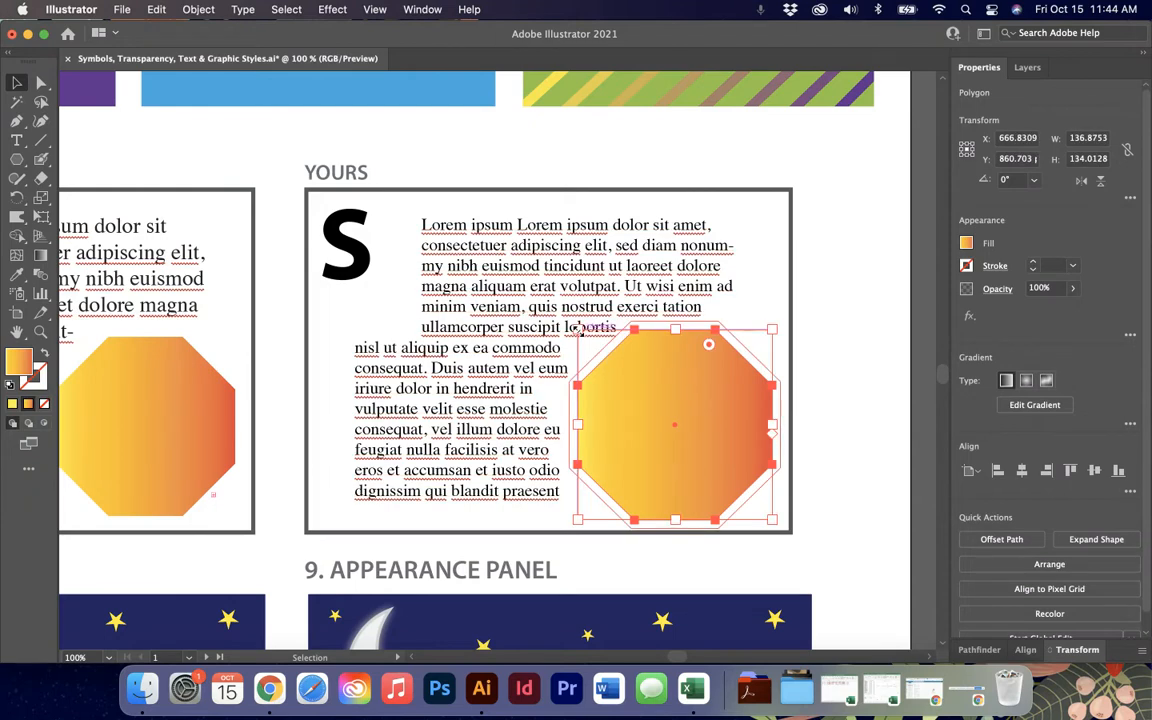
pyautogui.moveTo(346, 242); pyautogui.dragTo(378, 268)
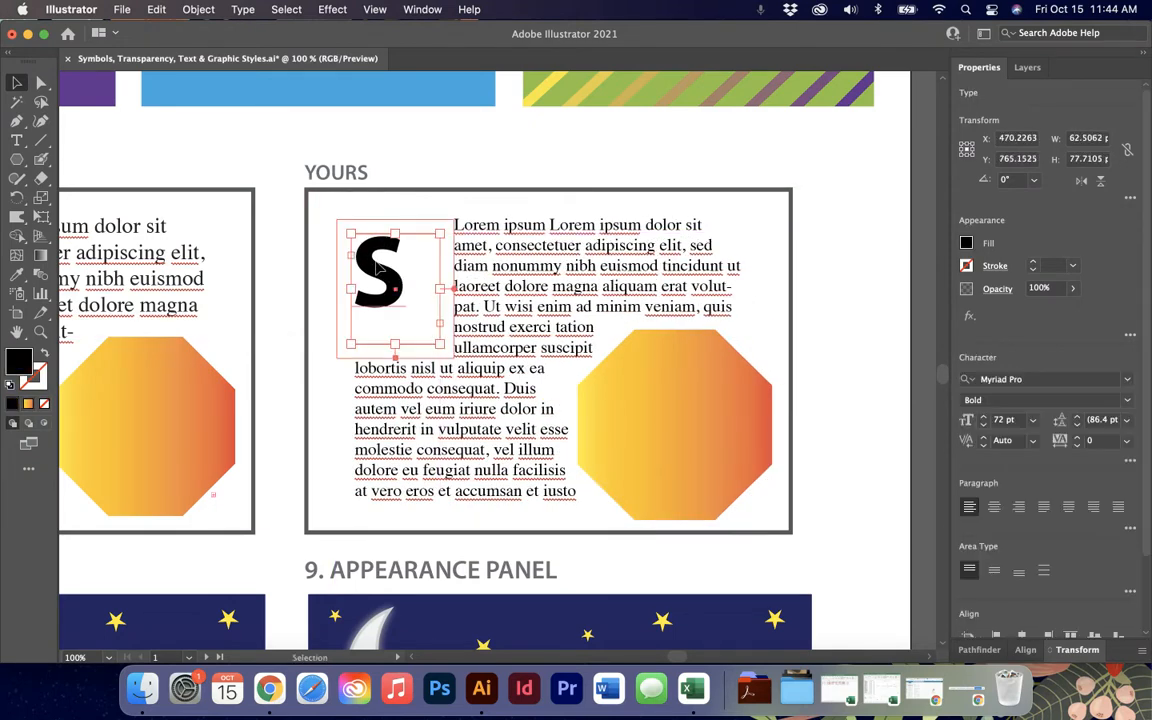
# Step: Display the Graphic Styles beside the exercise 8 night scene, clear of the moon and stars
pyautogui.press('super+0')
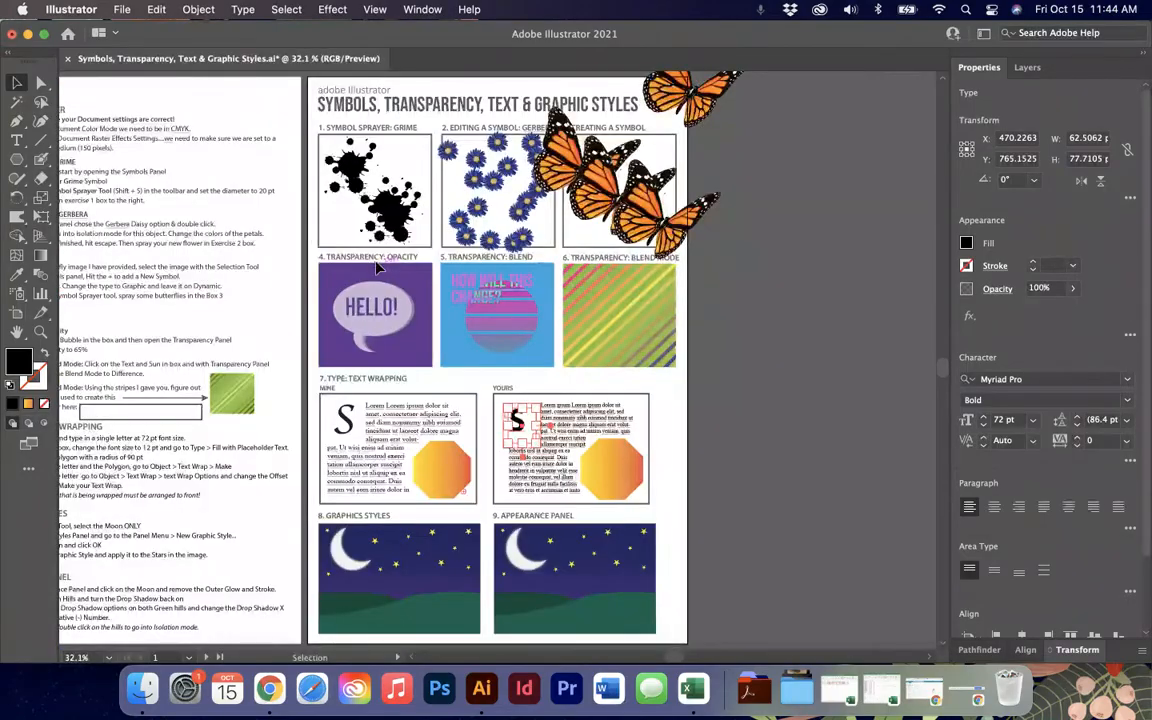
pyautogui.press('super+1')
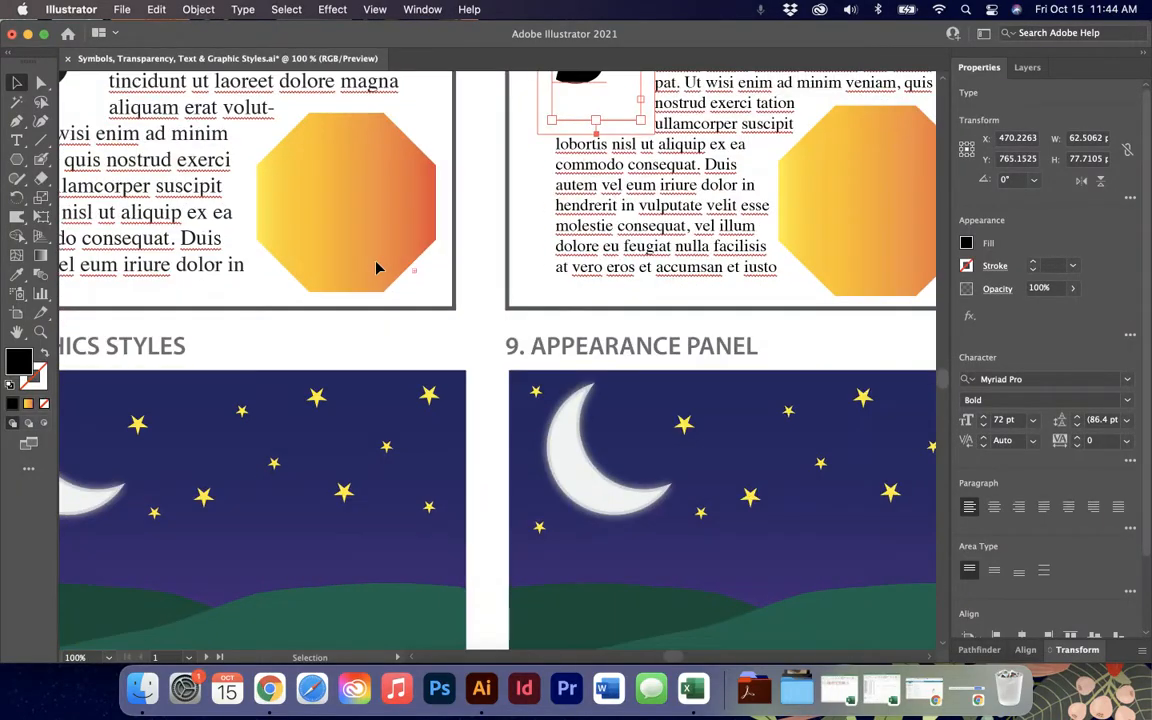
pyautogui.hscroll(-3, 378, 268)
pyautogui.scroll(-2, 378, 268)
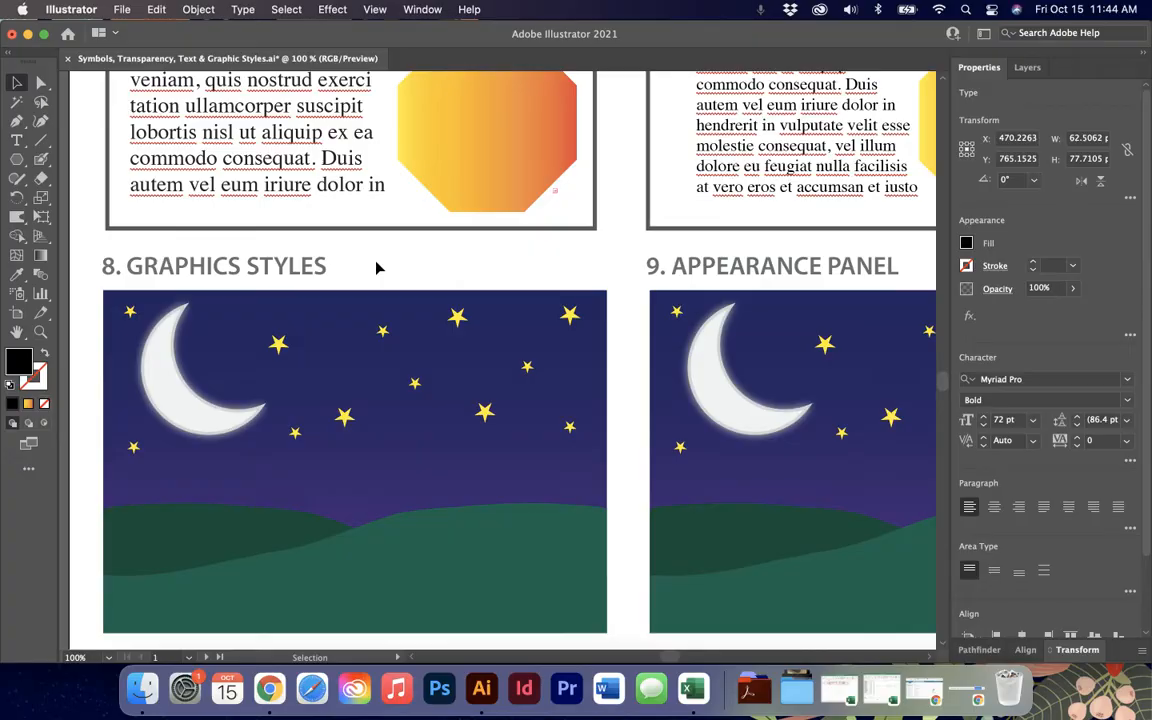
pyautogui.hscroll(2, 376, 268)
pyautogui.click(422, 9)
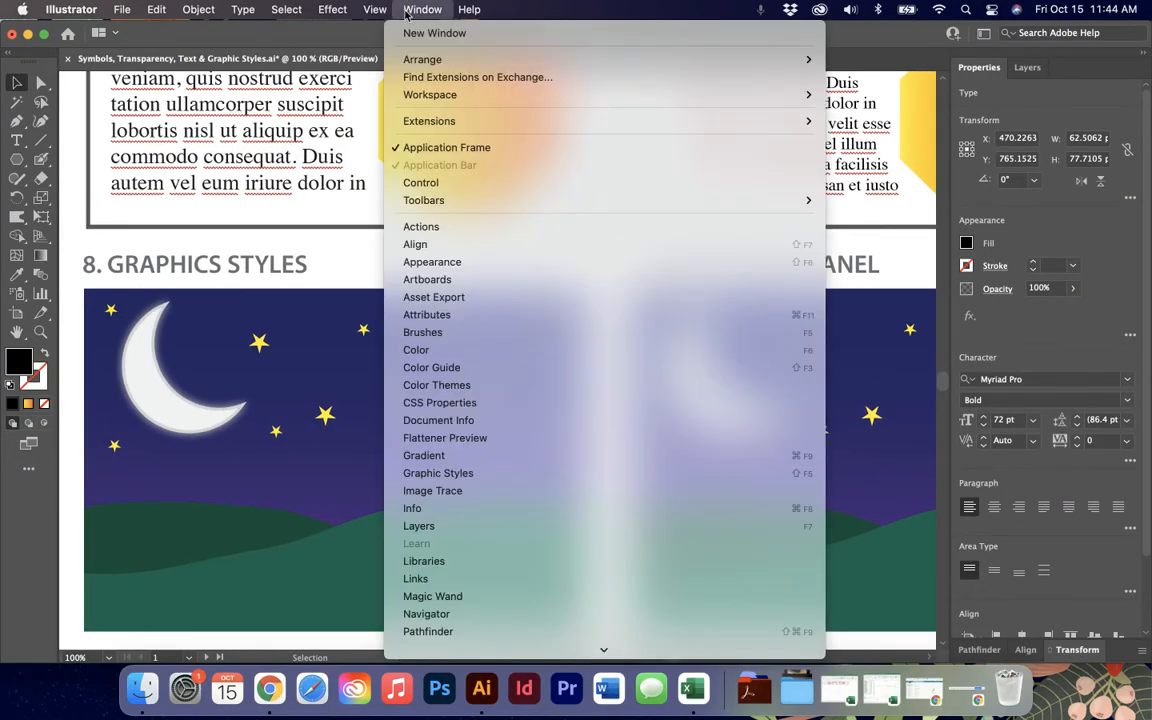
pyautogui.click(493, 478)
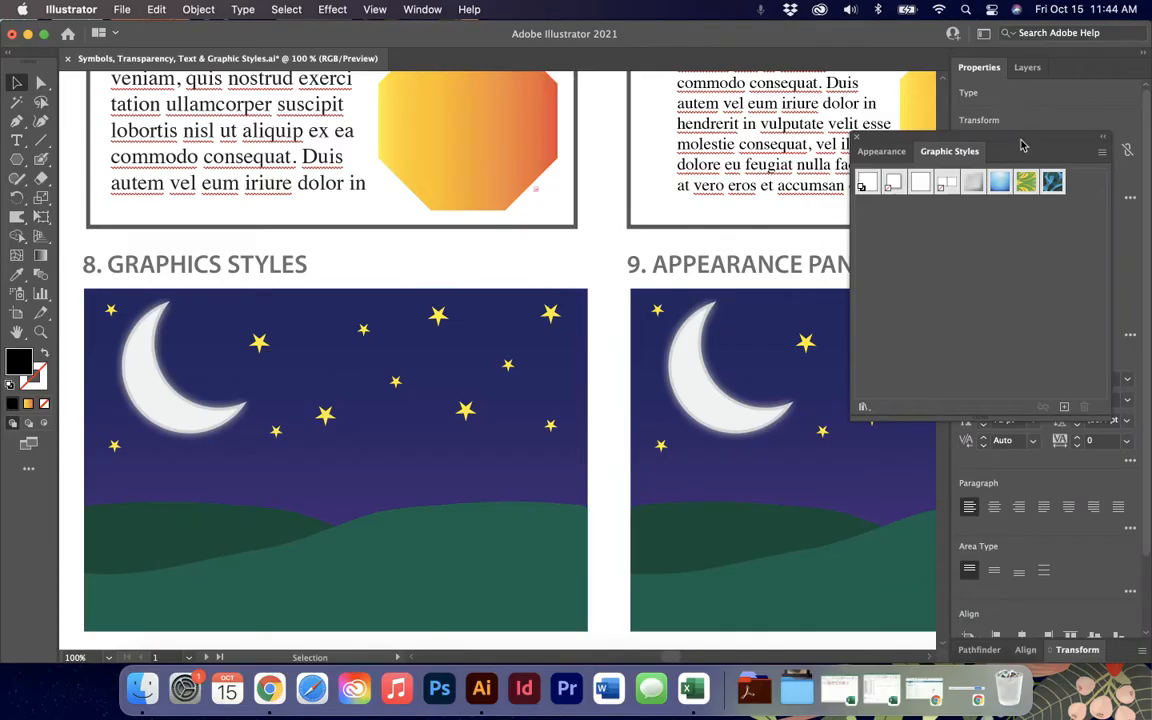
pyautogui.moveTo(1022, 141); pyautogui.dragTo(769, 76)
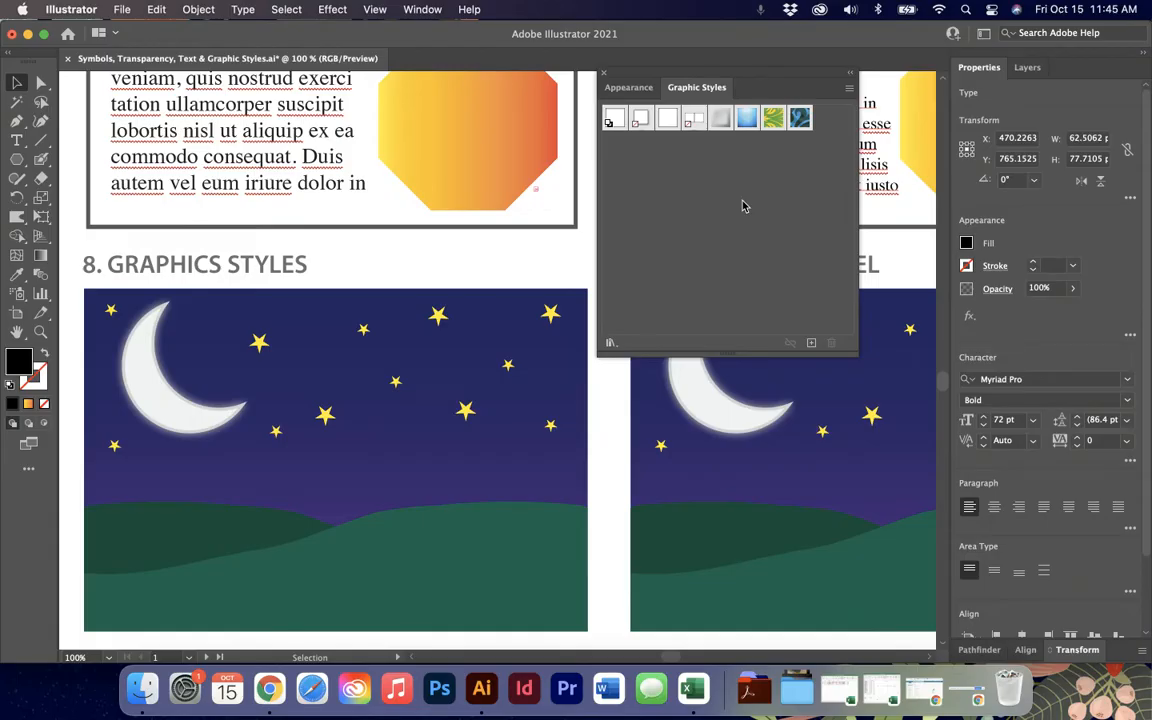
# Step: Save the exercise 8 moon's appearance as a new graphic style named Moon
pyautogui.click(140, 388)
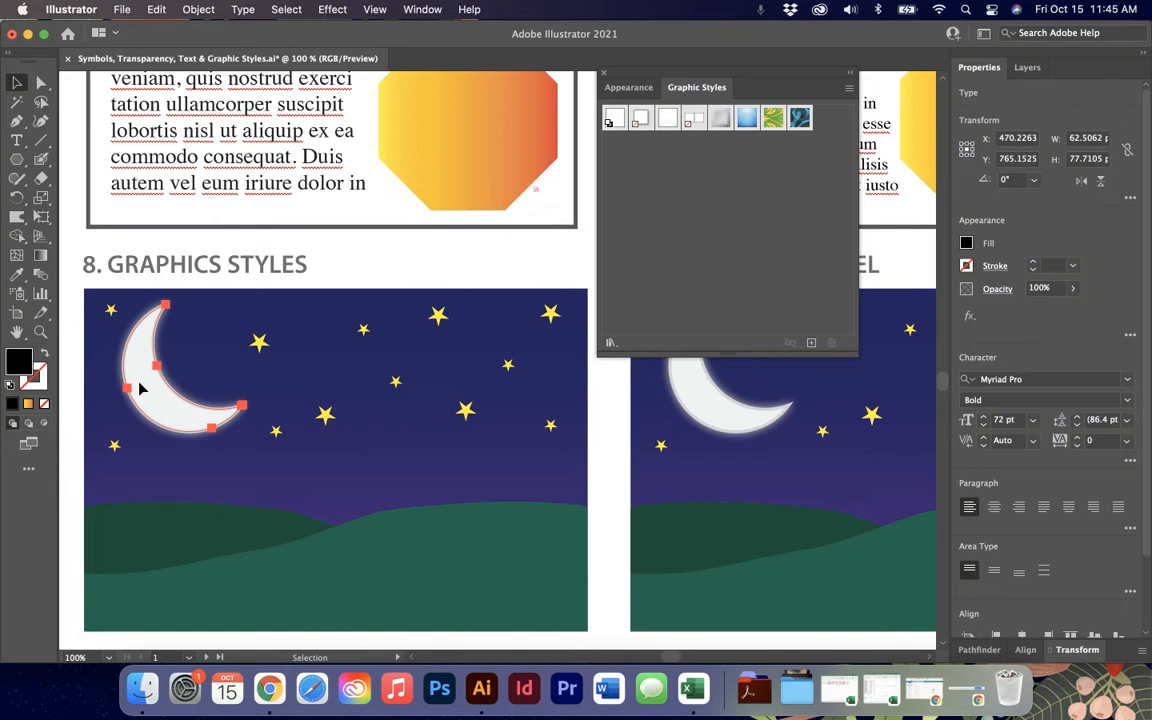
pyautogui.click(140, 388)
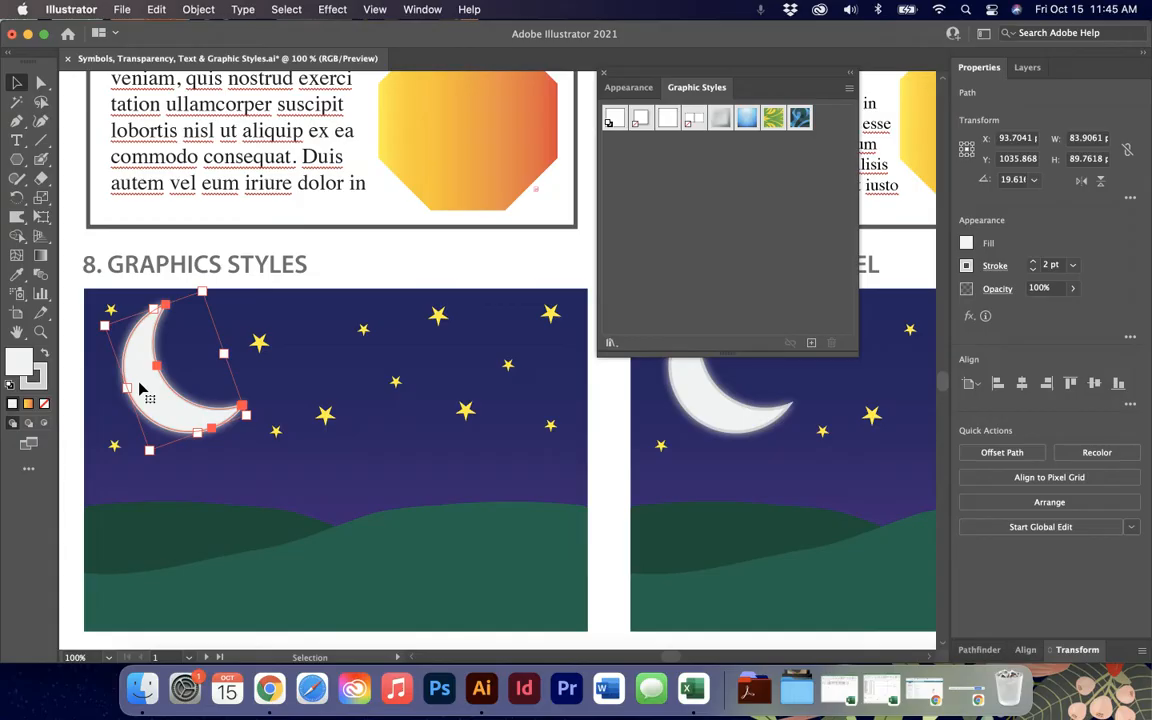
pyautogui.click(628, 87)
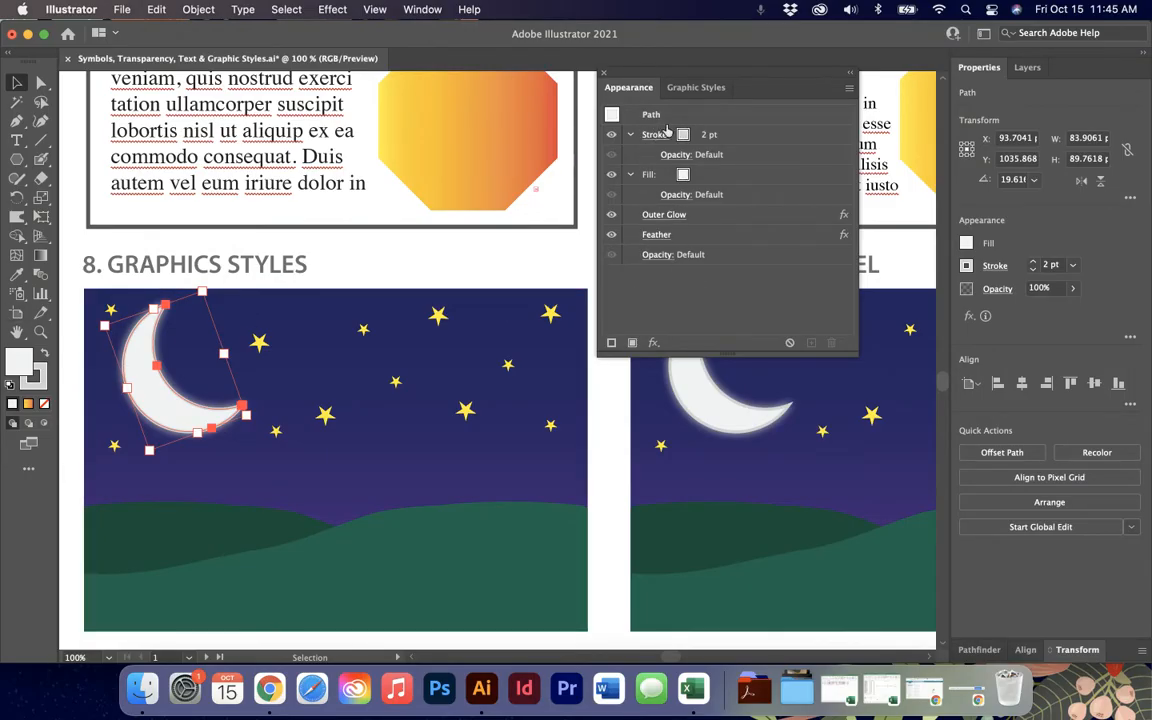
pyautogui.click(693, 88)
pyautogui.click(849, 88)
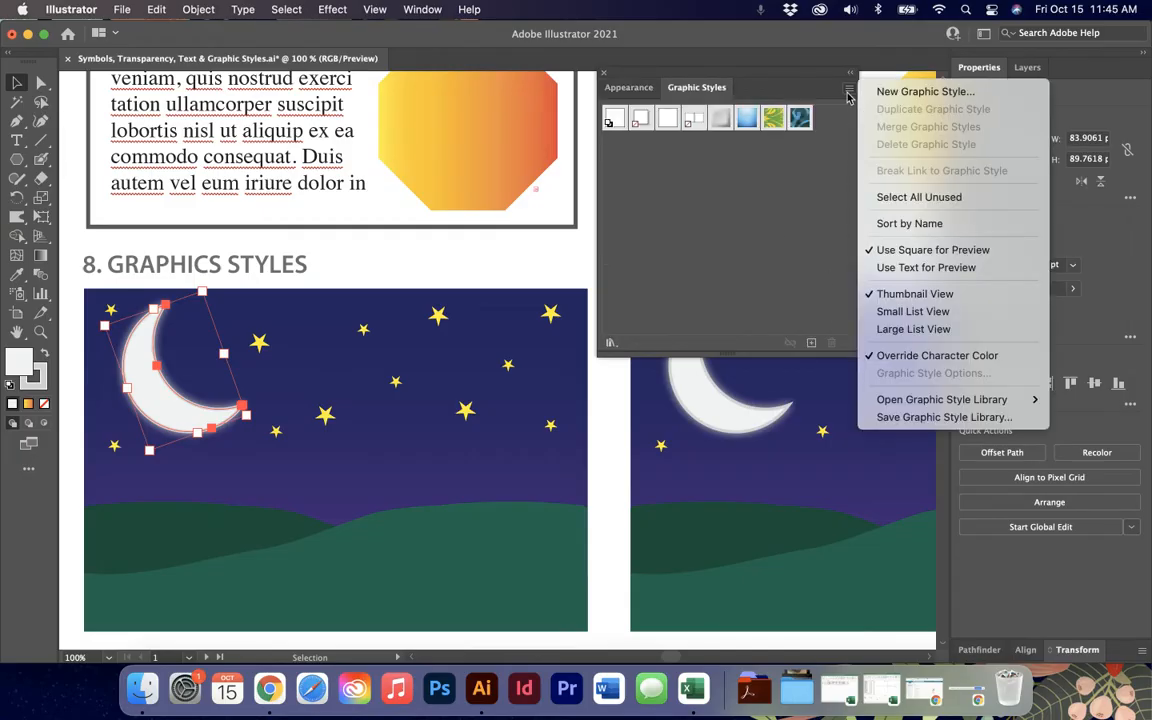
pyautogui.click(900, 92)
pyautogui.write('Moon')
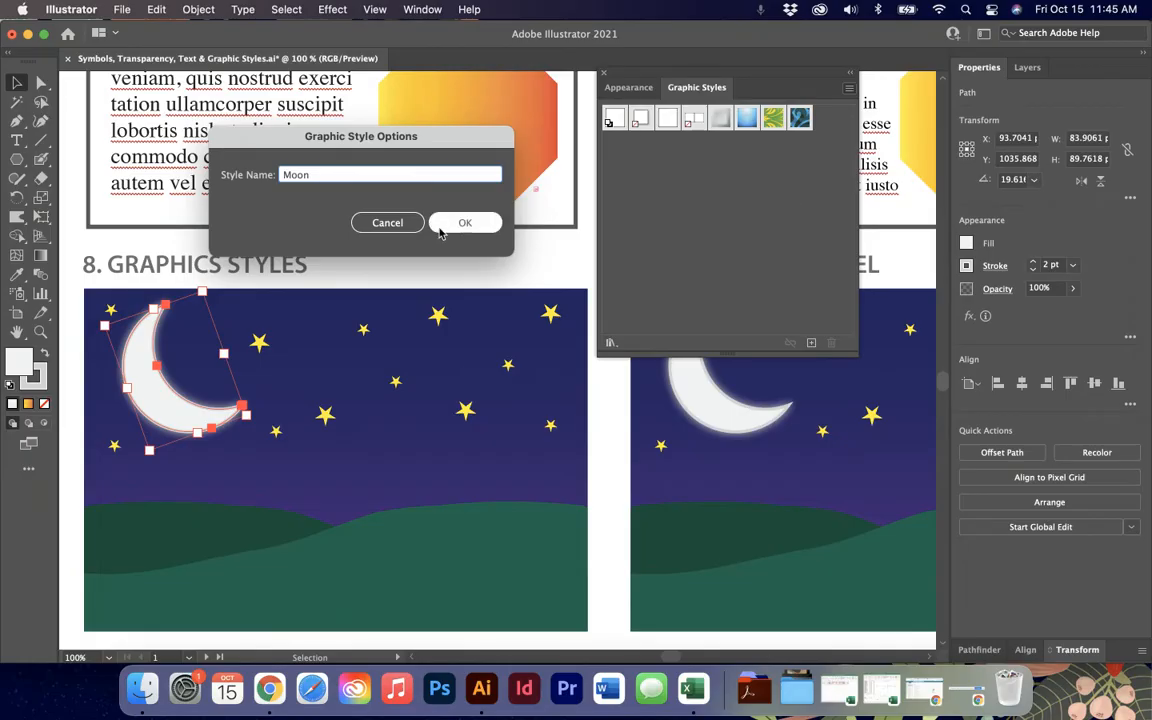
pyautogui.press('Return')
# Step: Create a second graphic style from the selected moon and delete that duplicate
pyautogui.click(811, 342)
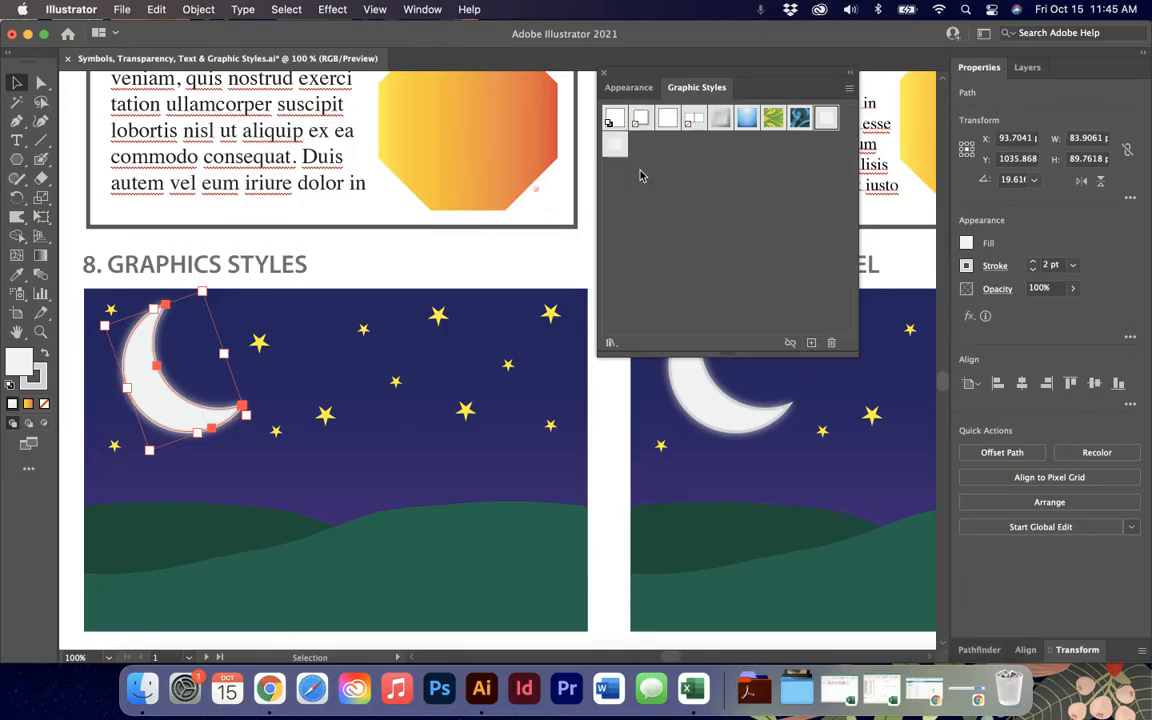
pyautogui.click(612, 146)
pyautogui.click(832, 343)
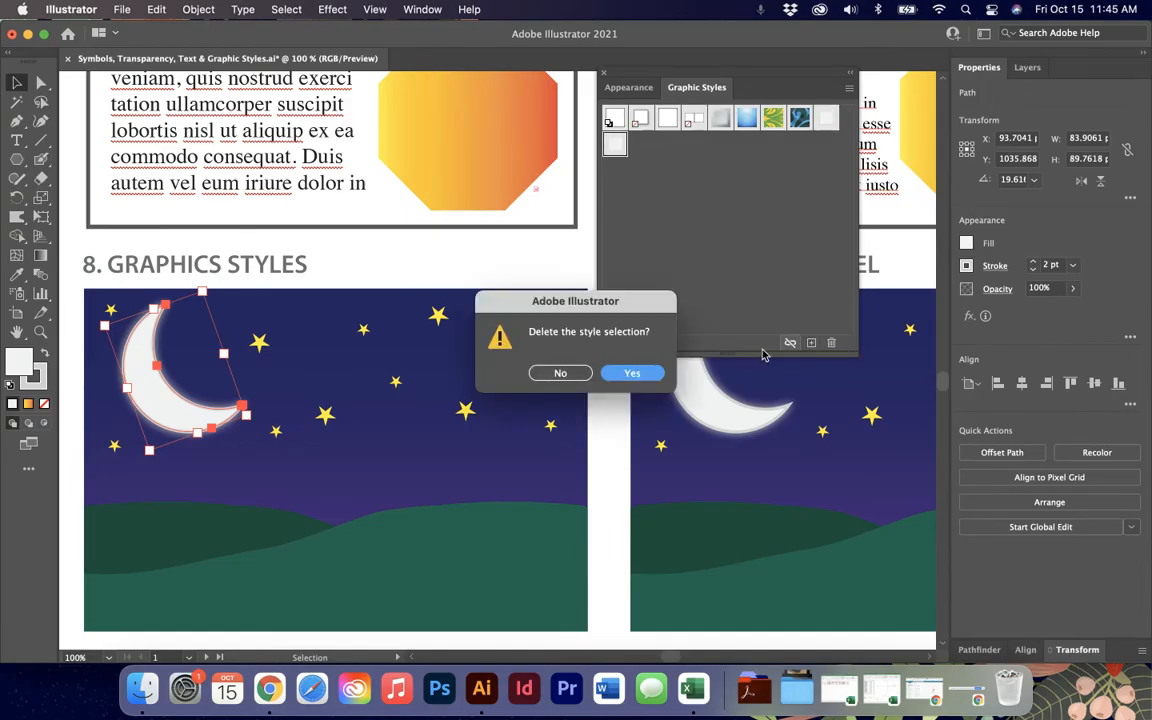
pyautogui.click(635, 374)
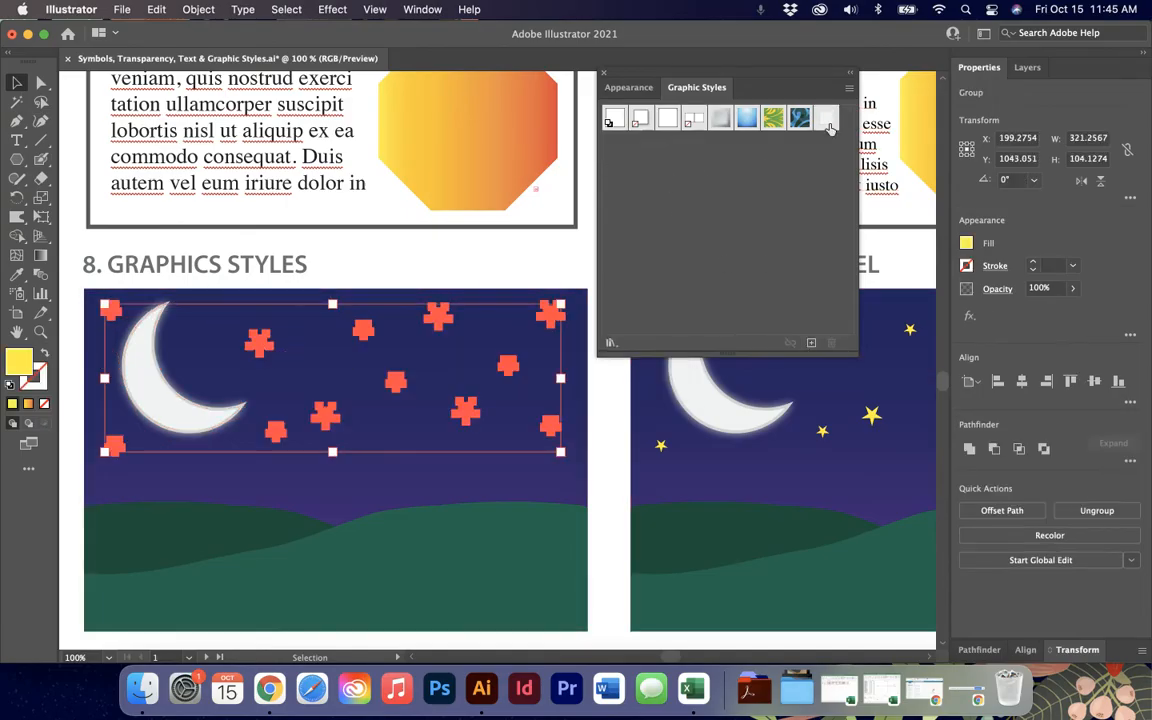
# Step: Apply the Moon graphic style to the group of stars in exercise 8, deselect it and inspect the stars up close
pyautogui.click(829, 122)
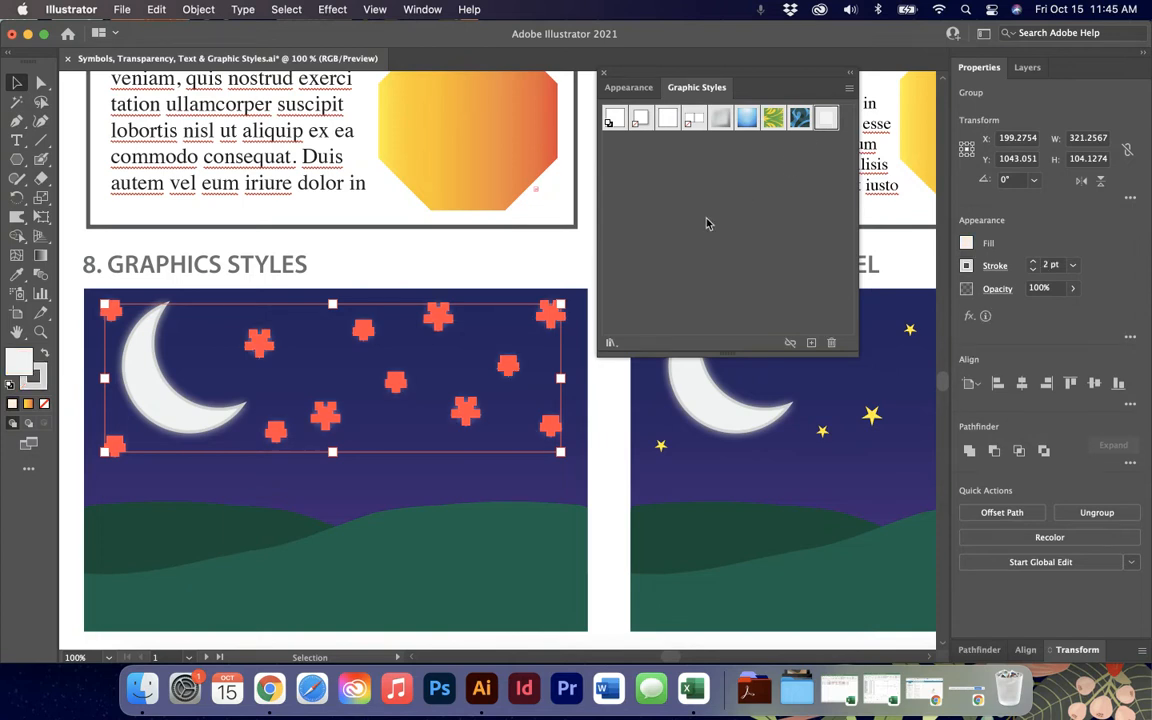
pyautogui.click(570, 259)
pyautogui.press('super+equal')
pyautogui.press('super+equal')
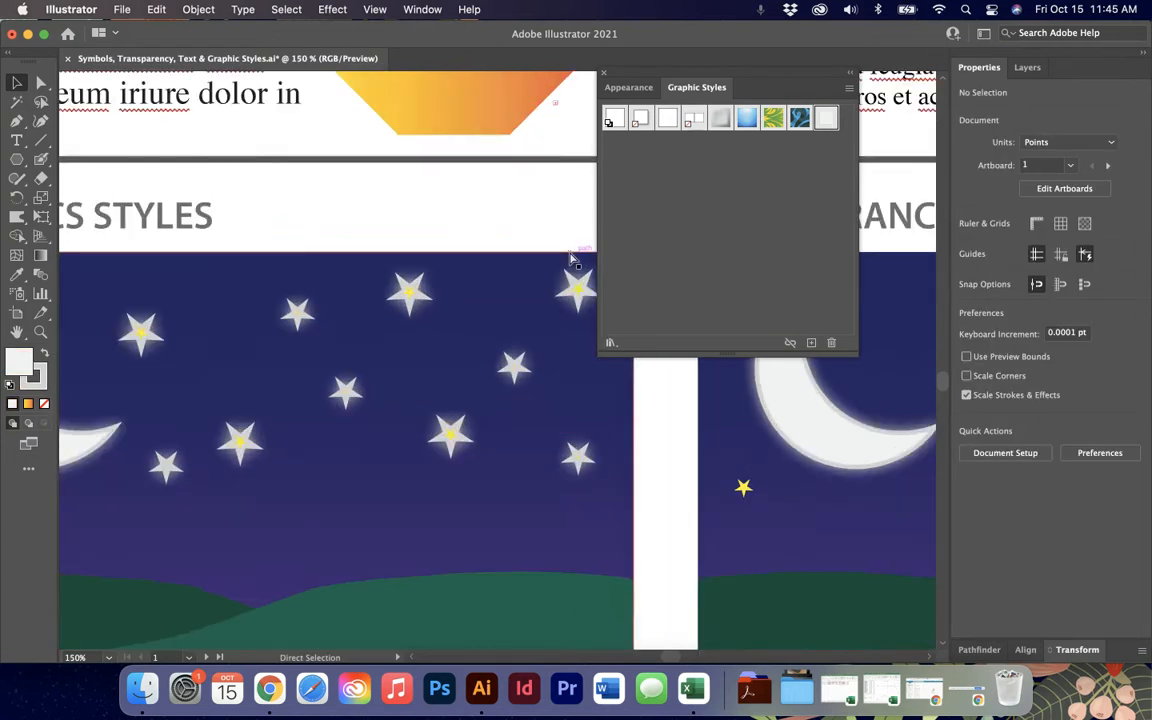
pyautogui.press('super+minus')
pyautogui.press('super+minus')
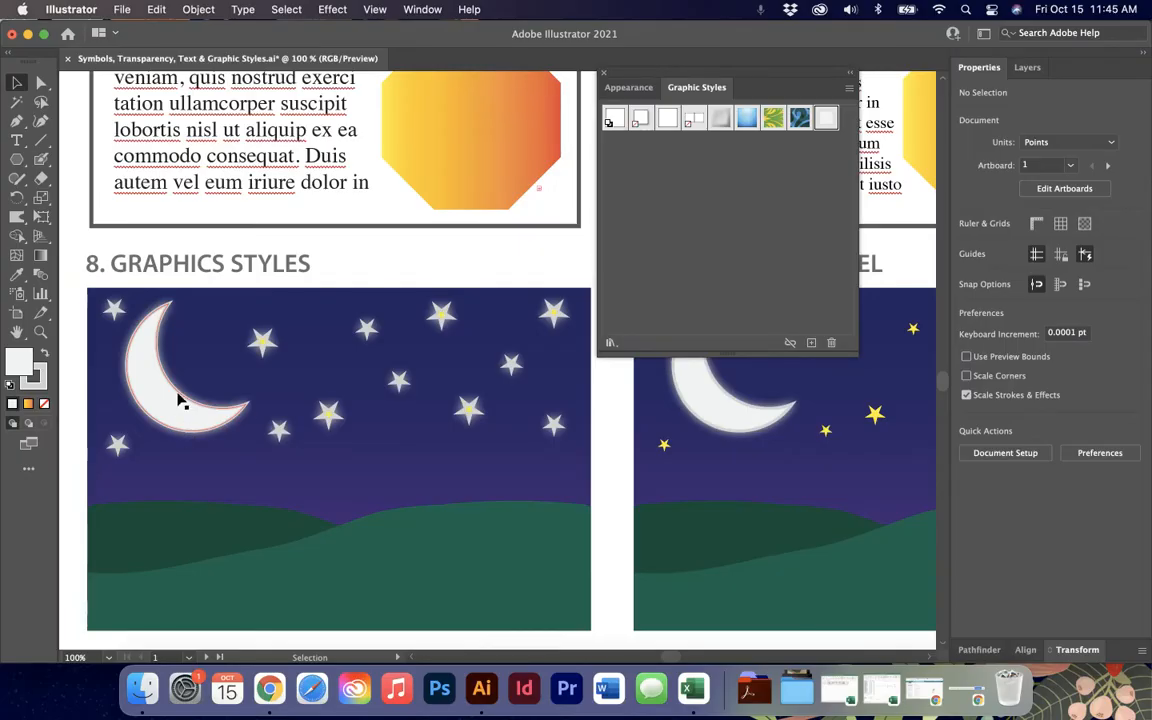
# Step: Draw an ellipse about 193 by 187 pt over the exercise 8 scene and try the Dusk and yellow-green foliage graphic styles on it
pyautogui.press('l')
pyautogui.moveTo(205, 254); pyautogui.dragTo(480, 518)
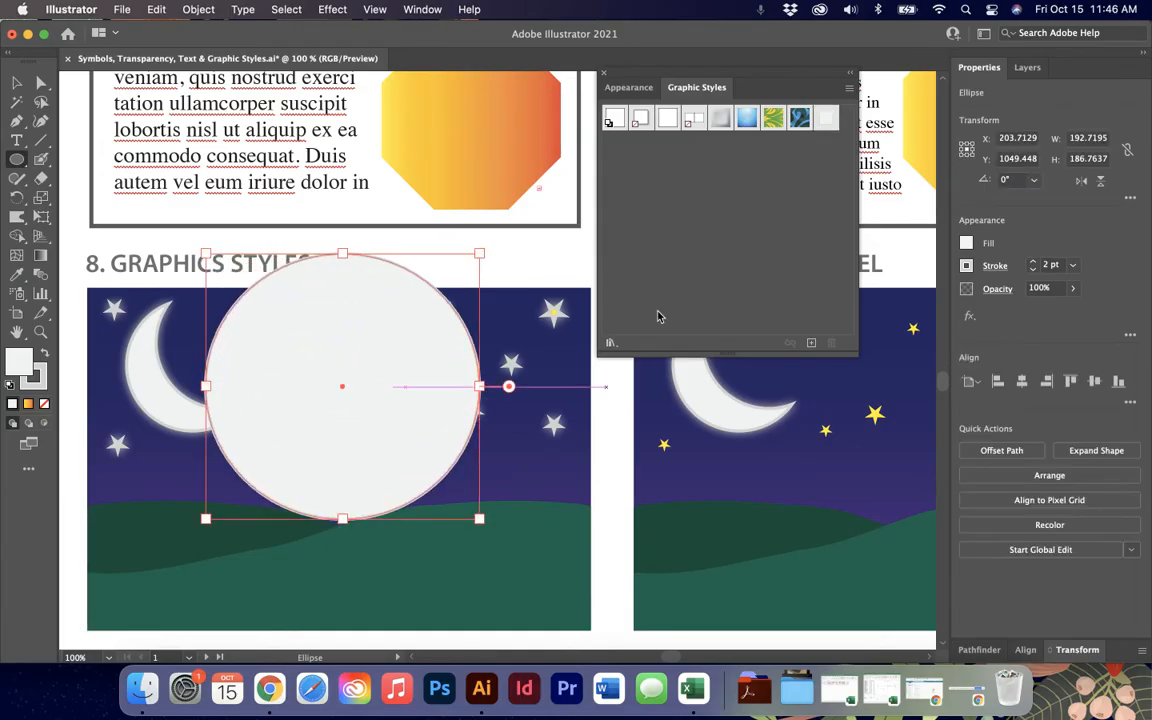
pyautogui.click(748, 119)
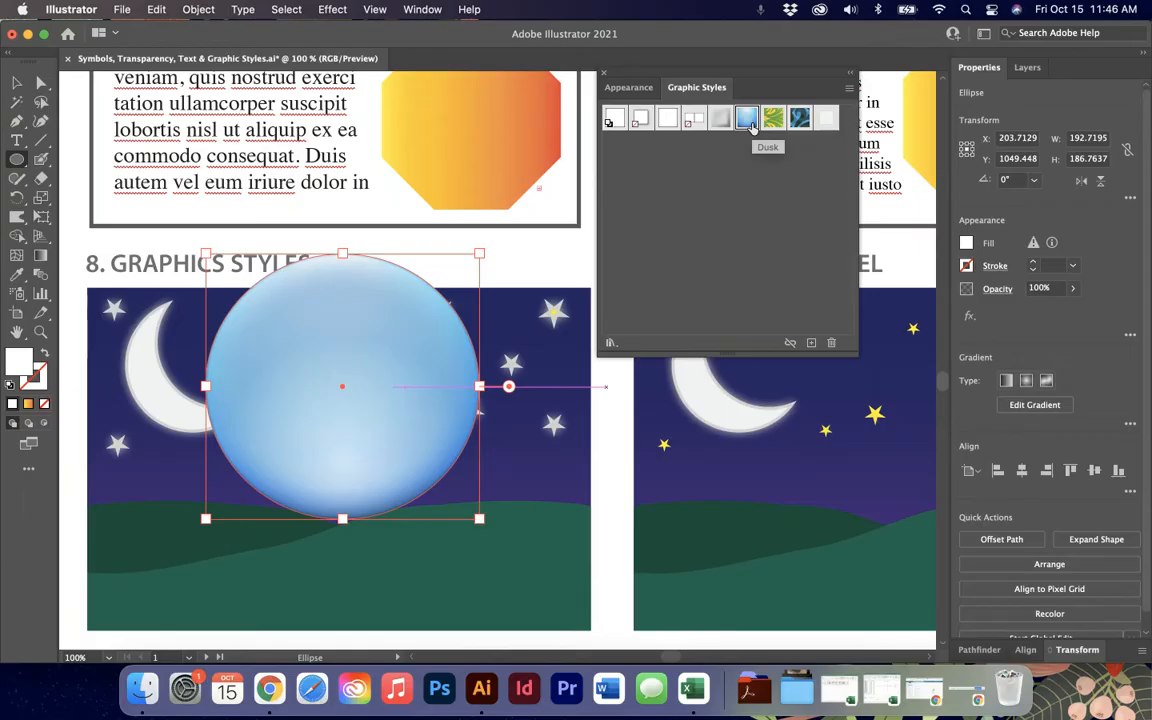
pyautogui.click(773, 119)
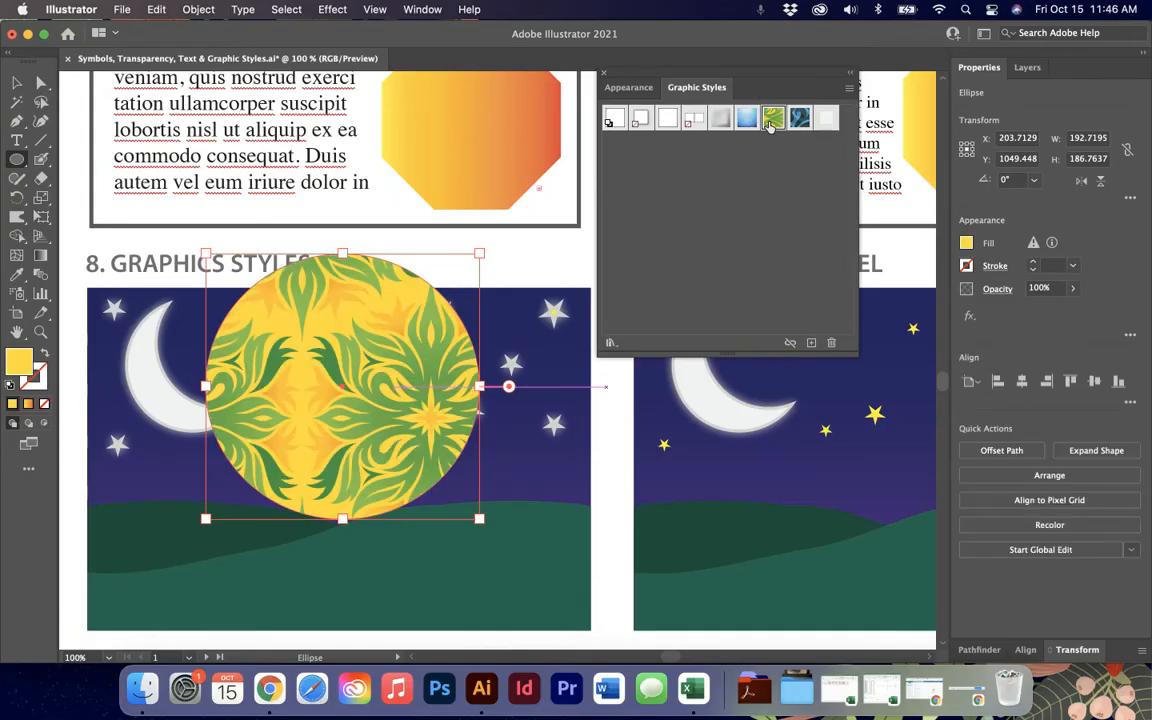
# Step: Load the Artistic Effects graphic style library and try several of its styles on the ellipse
pyautogui.click(611, 343)
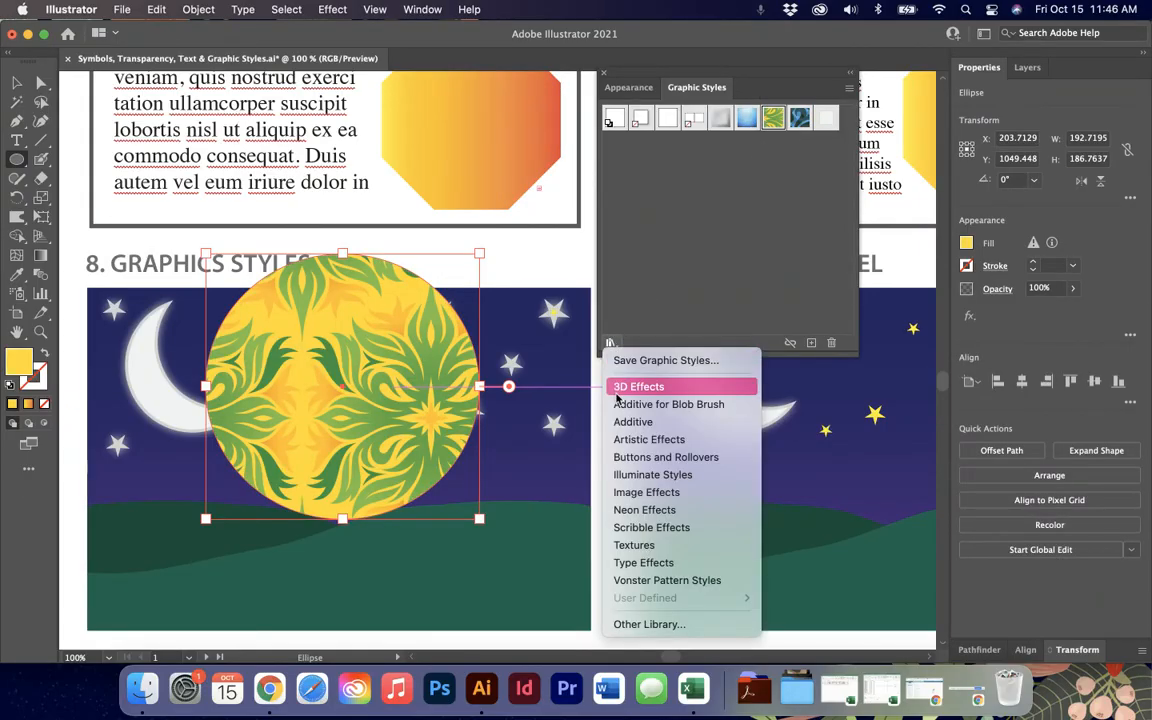
pyautogui.click(619, 436)
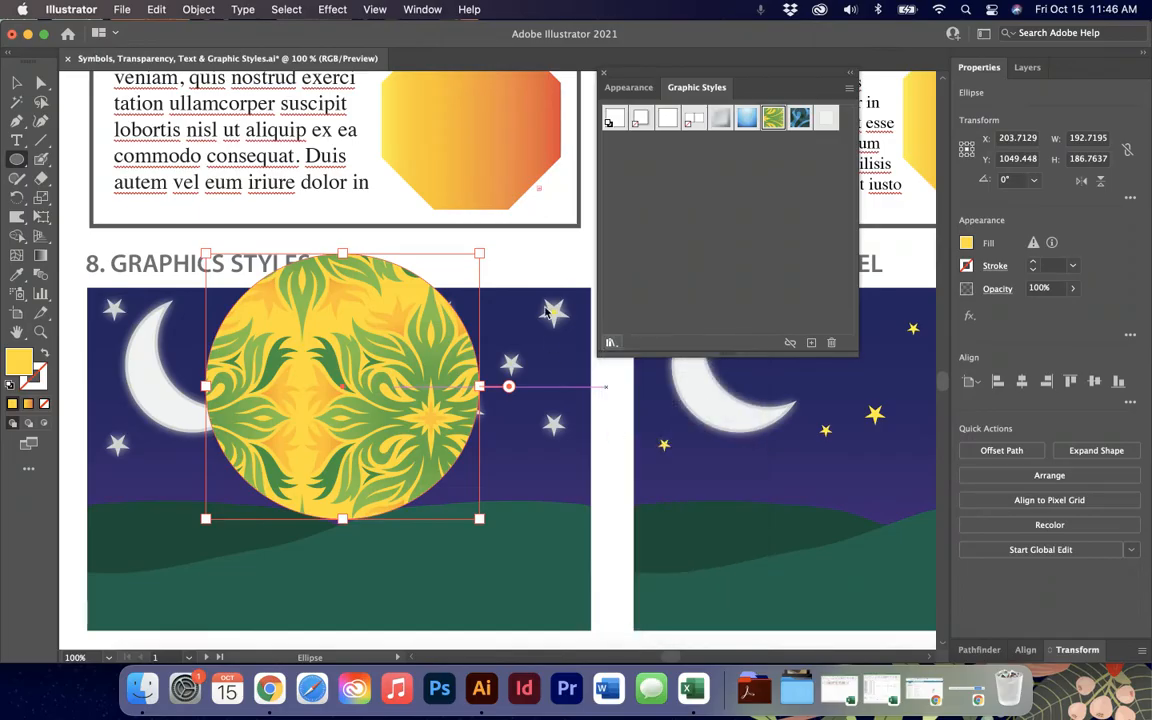
pyautogui.click(551, 357)
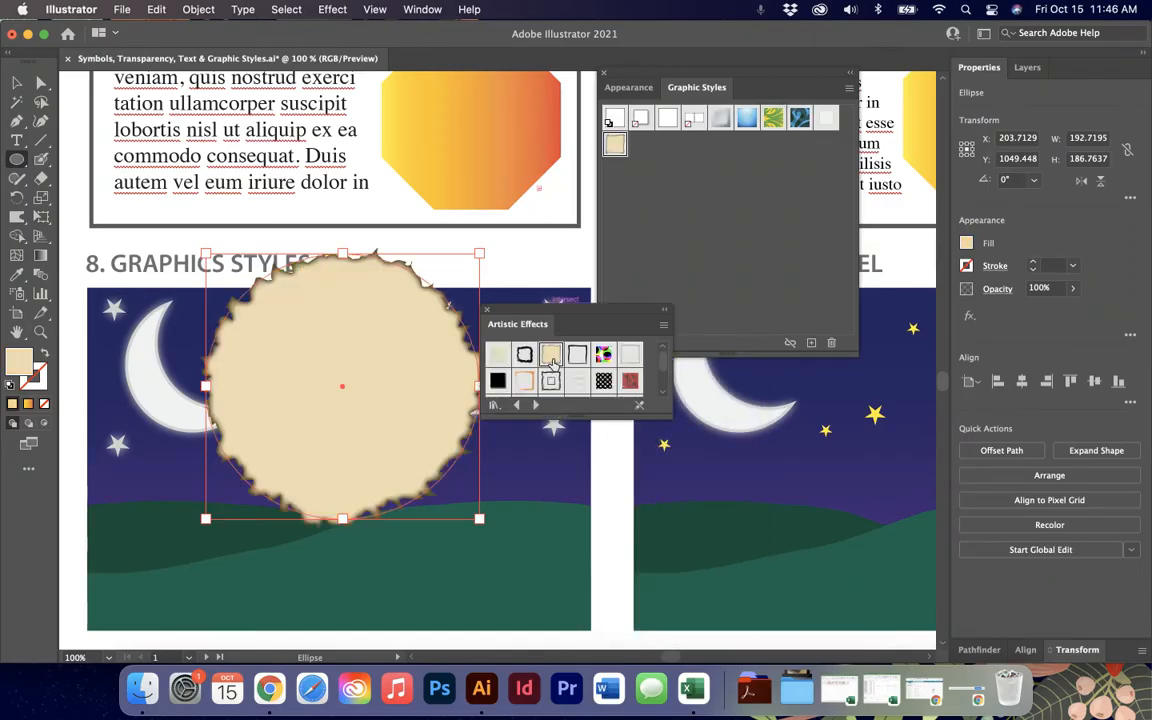
pyautogui.click(550, 381)
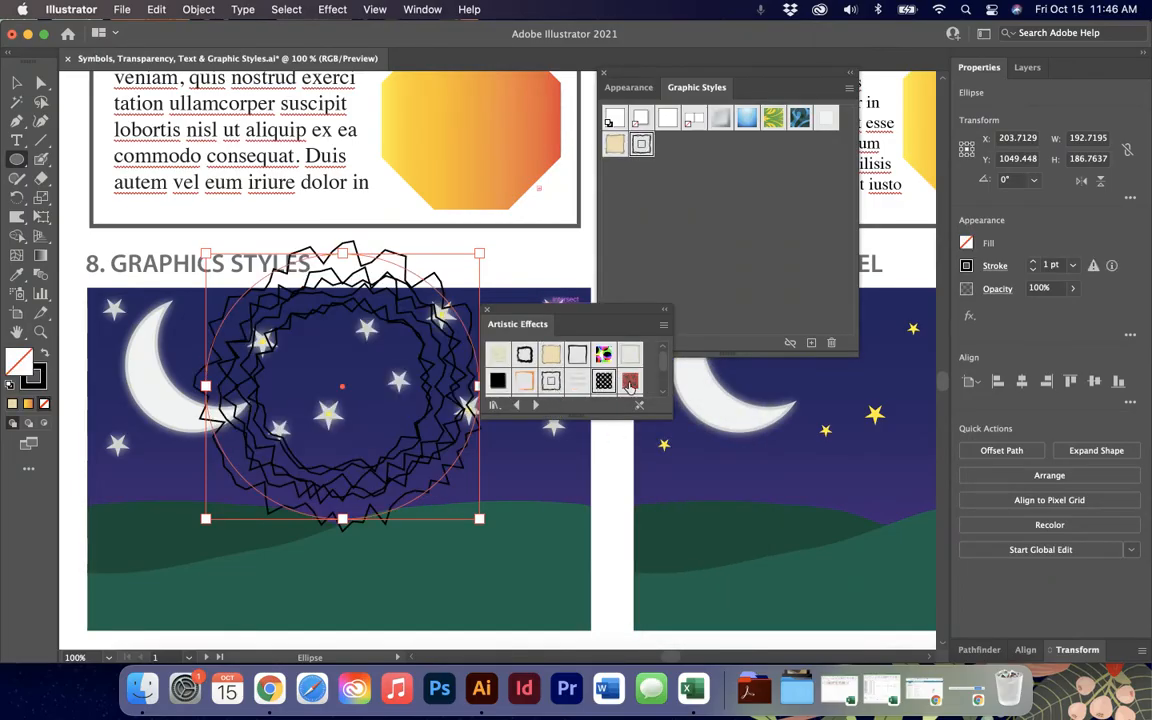
pyautogui.click(603, 381)
pyautogui.click(503, 361)
# Step: Enlarge the Artistic Effects library to show all its styles and apply RGB Stained Glass to the ellipse
pyautogui.moveTo(533, 313); pyautogui.dragTo(537, 219)
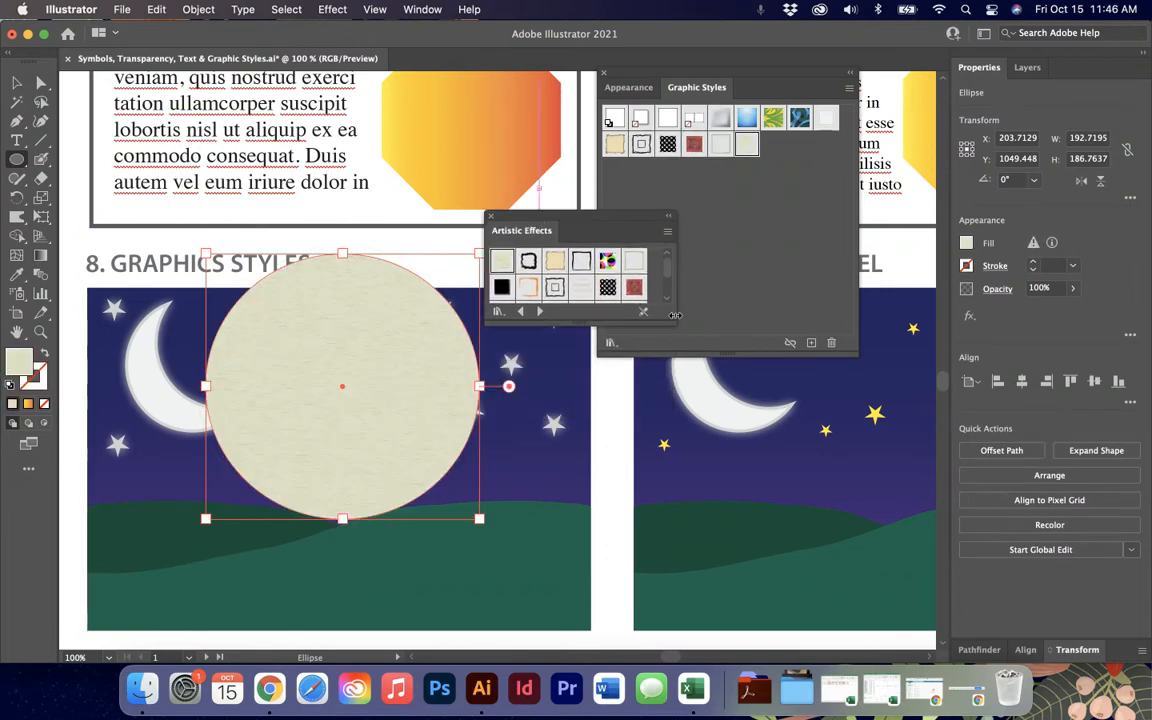
pyautogui.moveTo(673, 318); pyautogui.dragTo(697, 512)
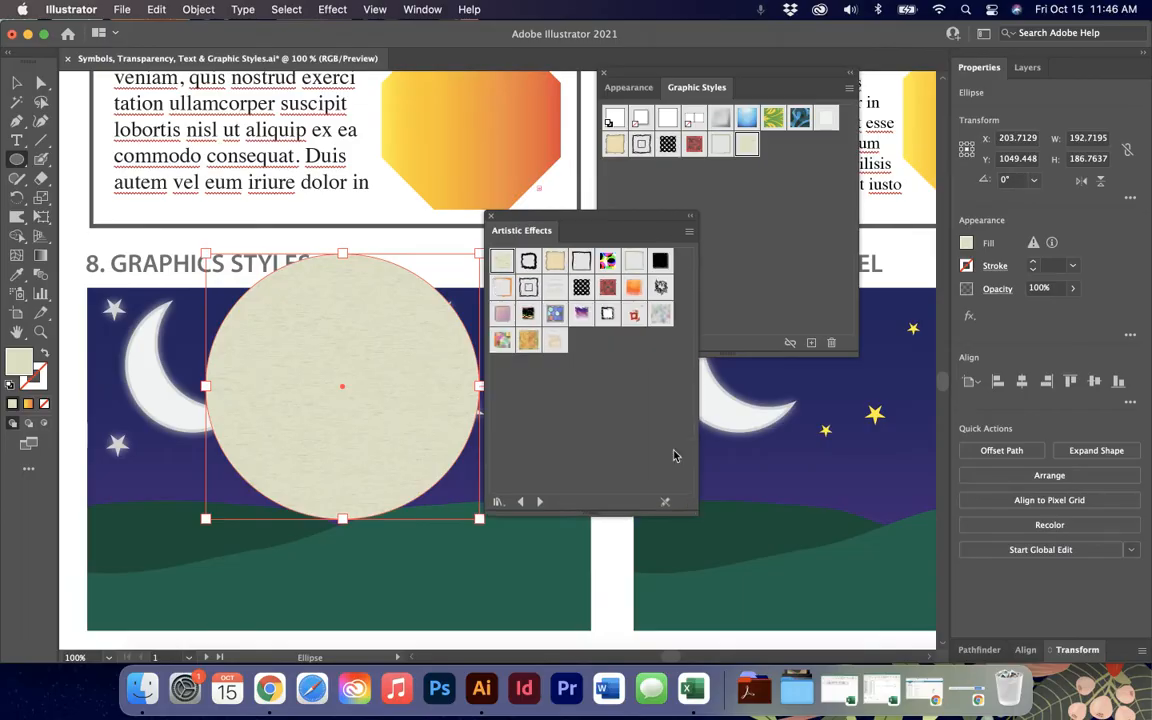
pyautogui.click(554, 314)
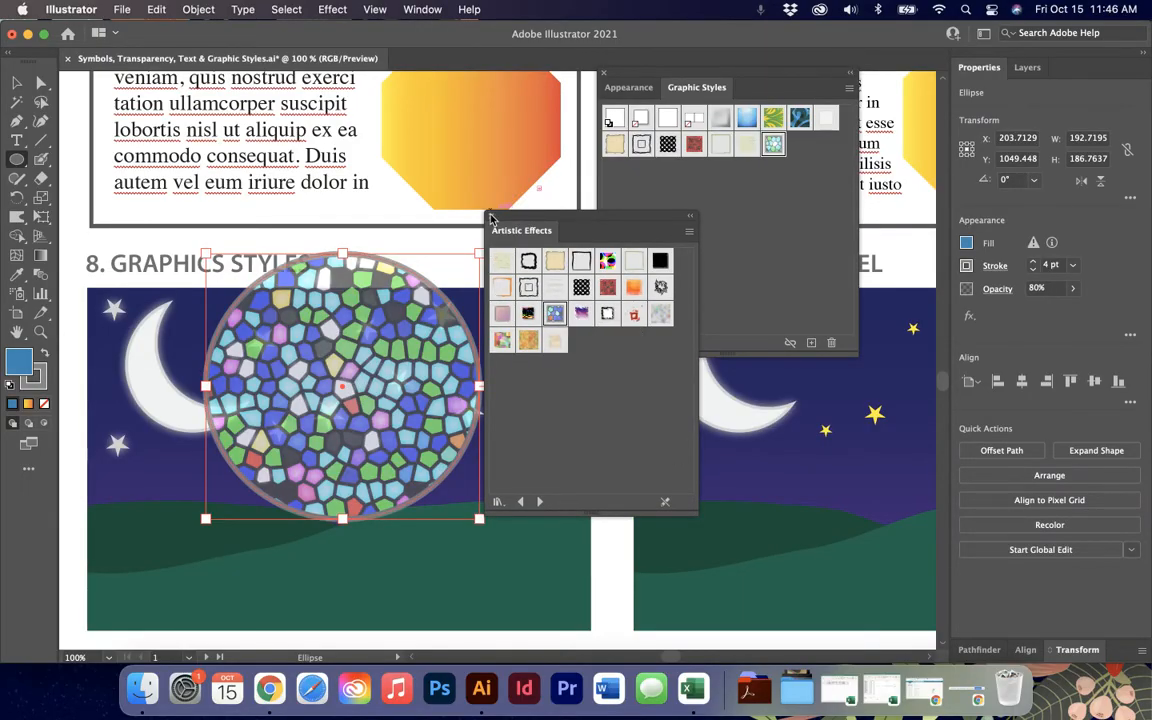
# Step: Close the Artistic Effects library and delete the test ellipse from the exercise 8 scene
pyautogui.click(490, 216)
pyautogui.press('Delete')
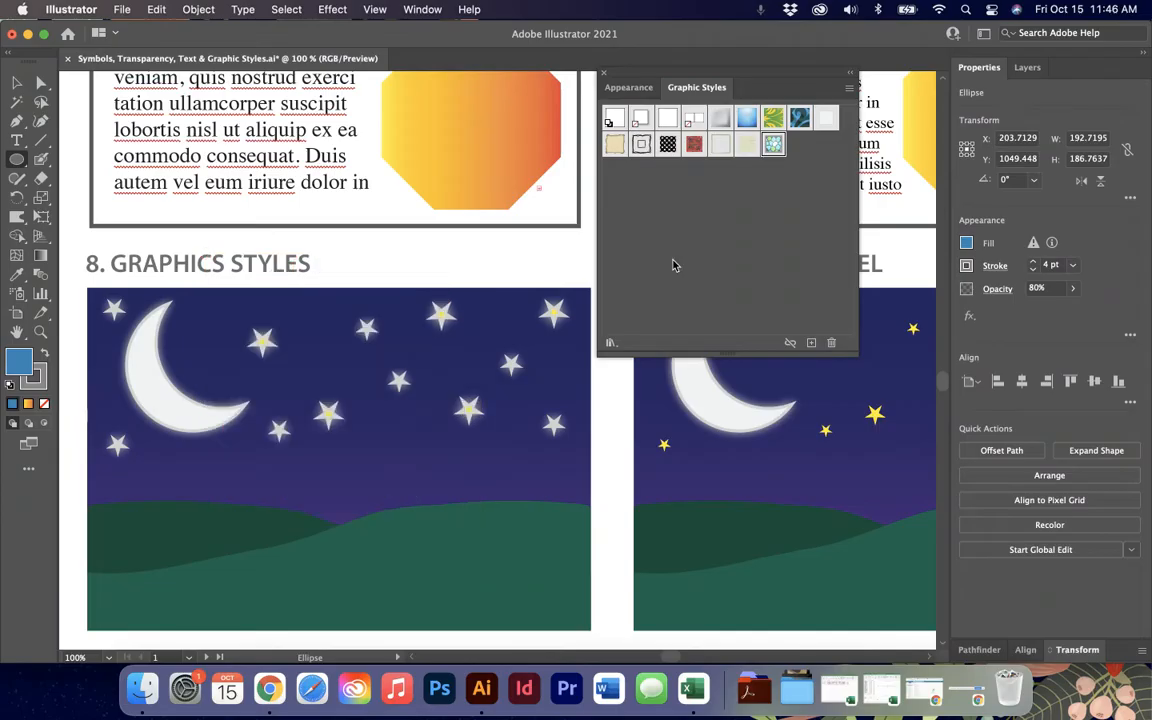
pyautogui.press('v')
# Step: Display the Appearance attributes clear of the moon in the exercise 9 night scene
pyautogui.hscroll(2, 385, 303)
pyautogui.hscroll(8, 385, 303)
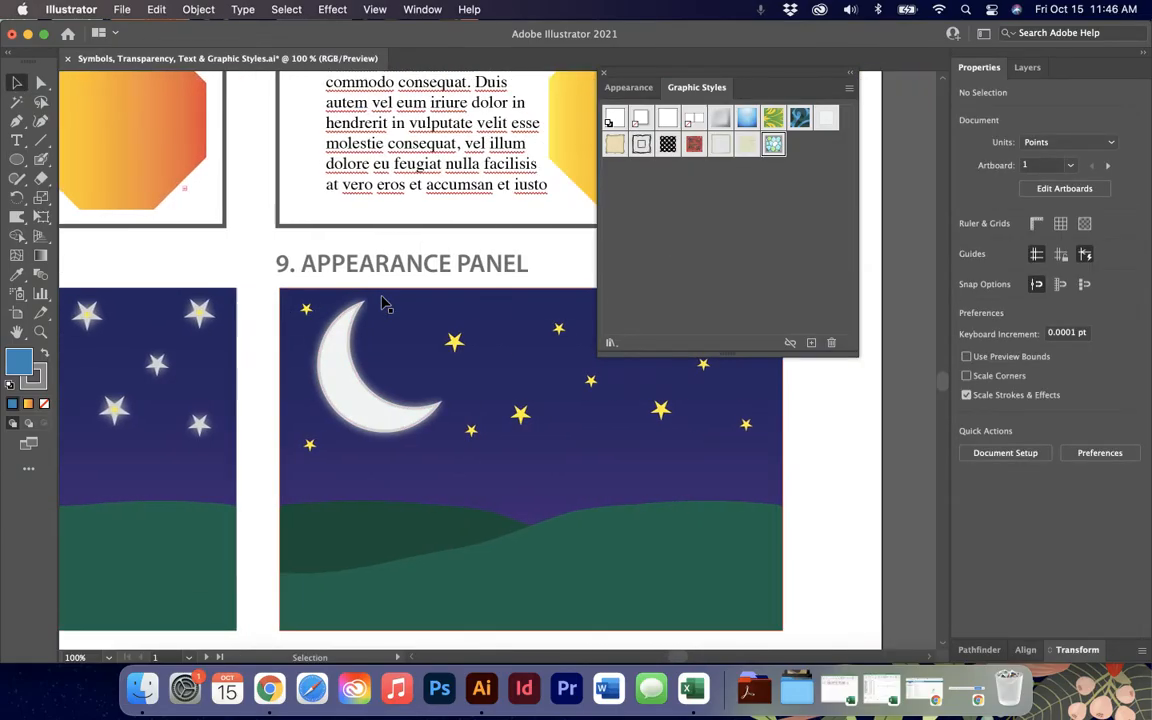
pyautogui.moveTo(647, 80); pyautogui.dragTo(782, 80)
pyautogui.click(761, 90)
pyautogui.scroll(-3, 505, 330)
pyautogui.hscroll(-1, 505, 330)
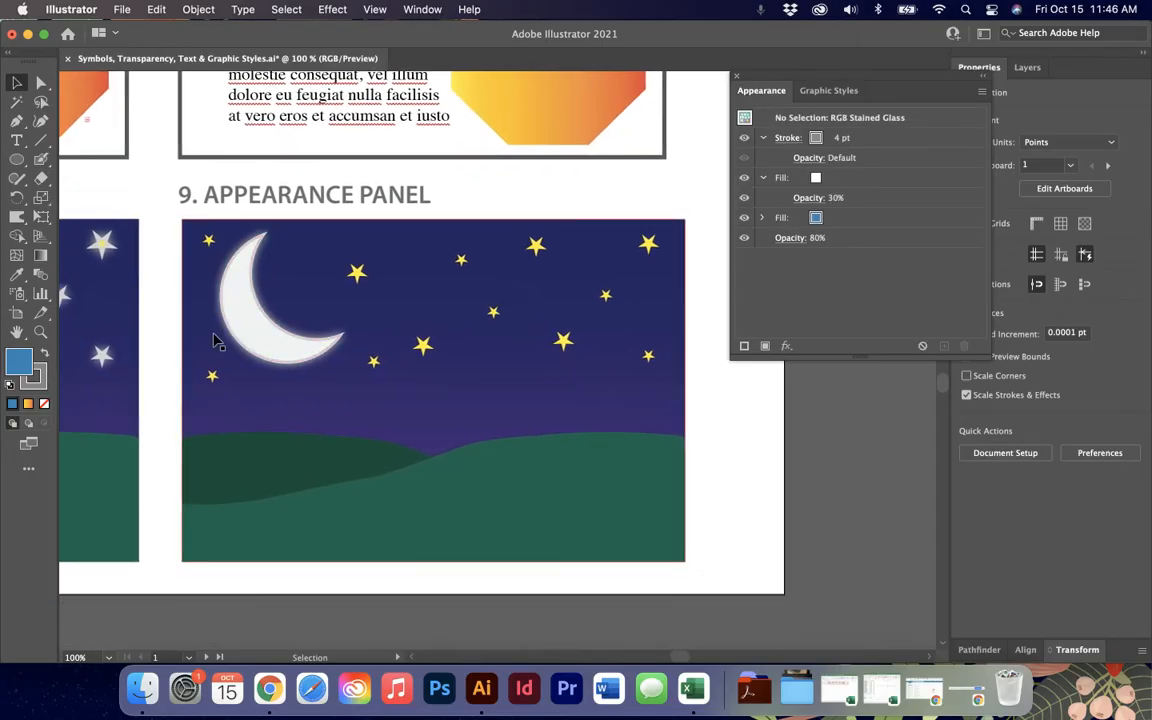
# Step: Check the exercise 9 directions and hide the Outer Glow and the stroke of the exercise 9 moon
pyautogui.click(250, 326)
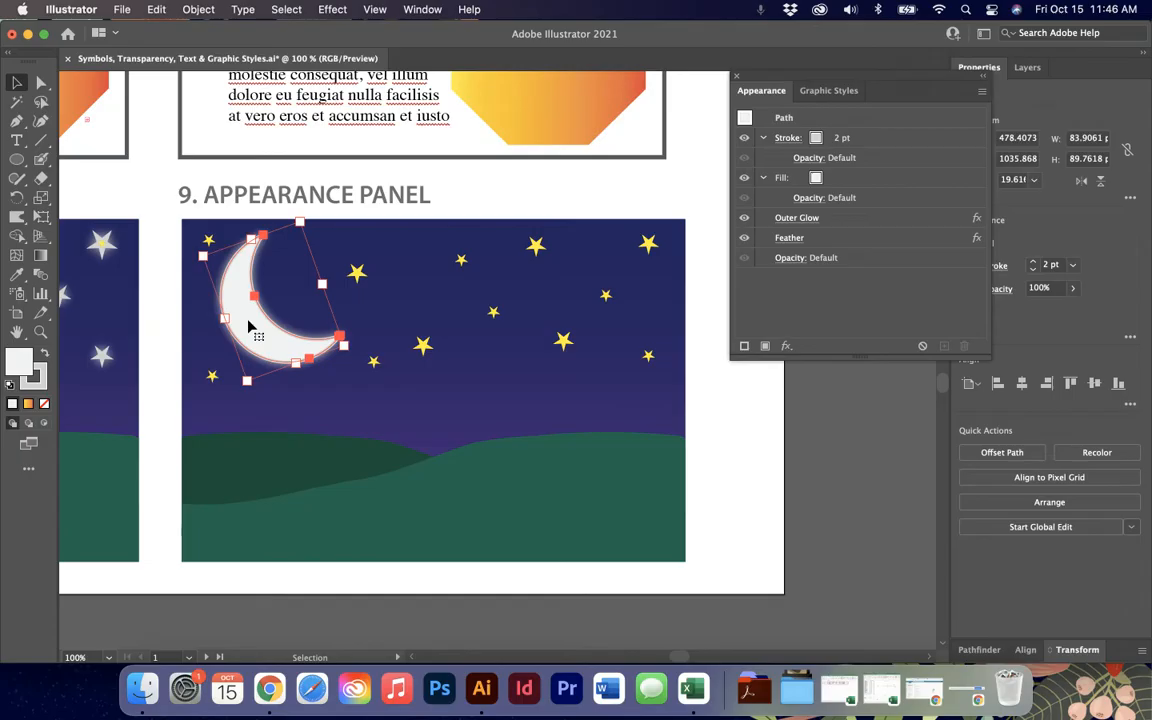
pyautogui.hscroll(-15, 250, 326)
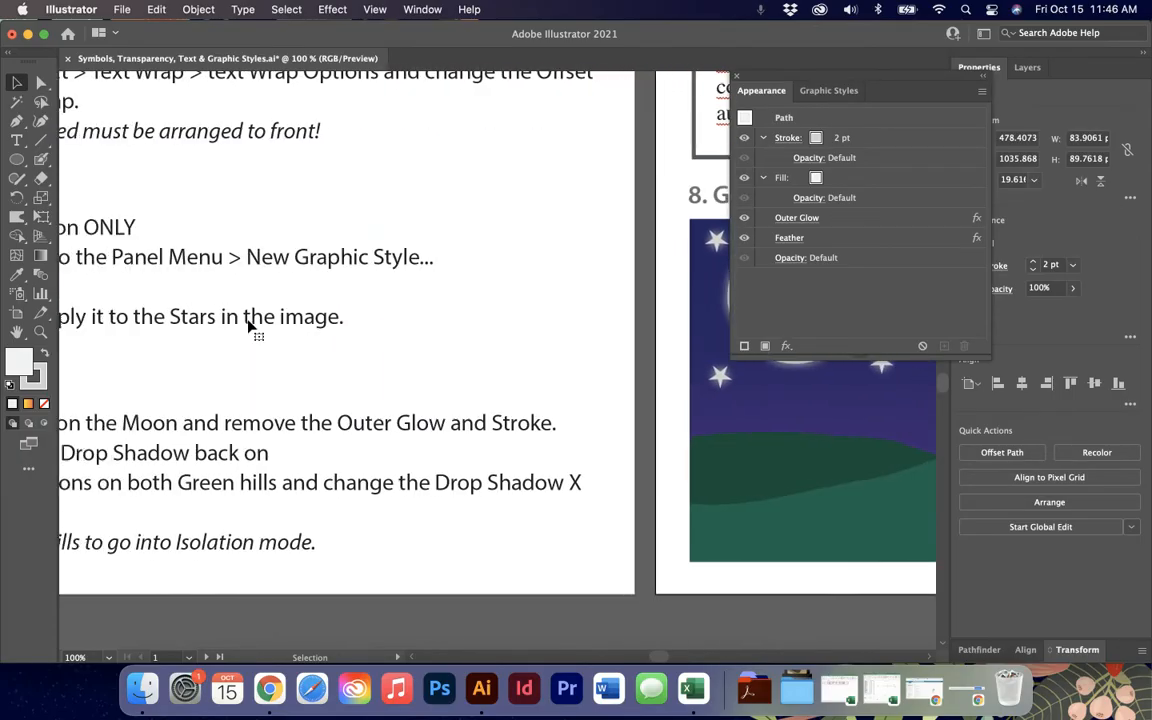
pyautogui.hscroll(-5, 250, 326)
pyautogui.hscroll(5, 533, 433)
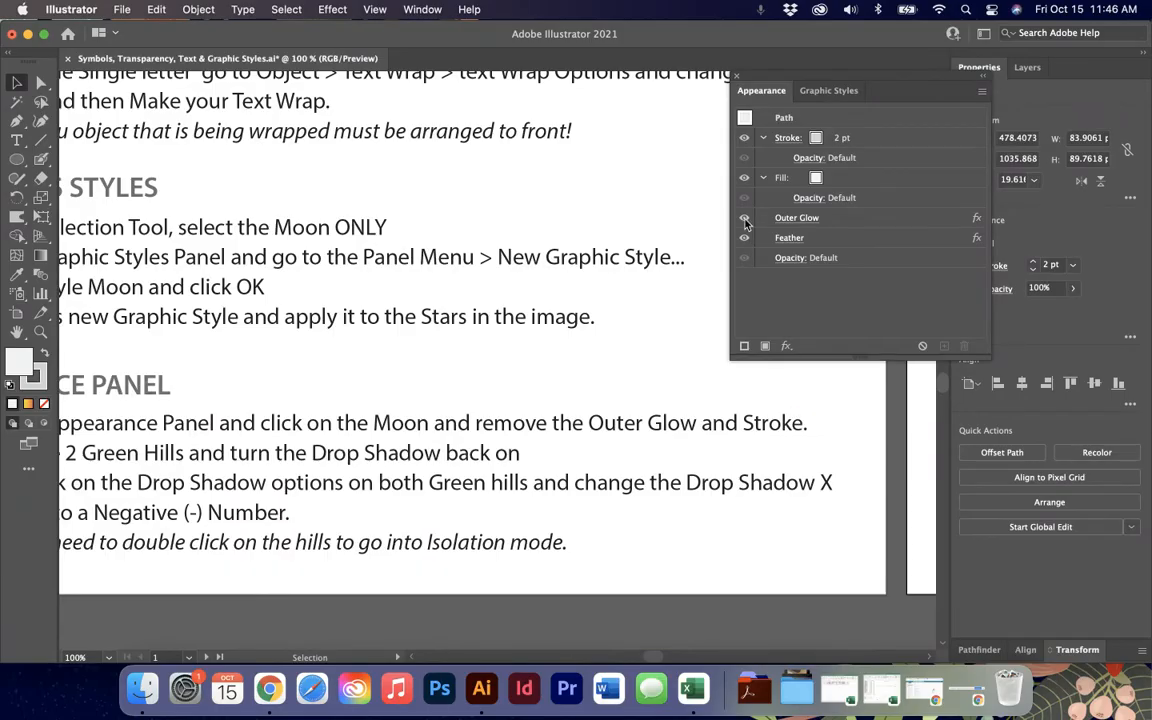
pyautogui.hscroll(15, 700, 380)
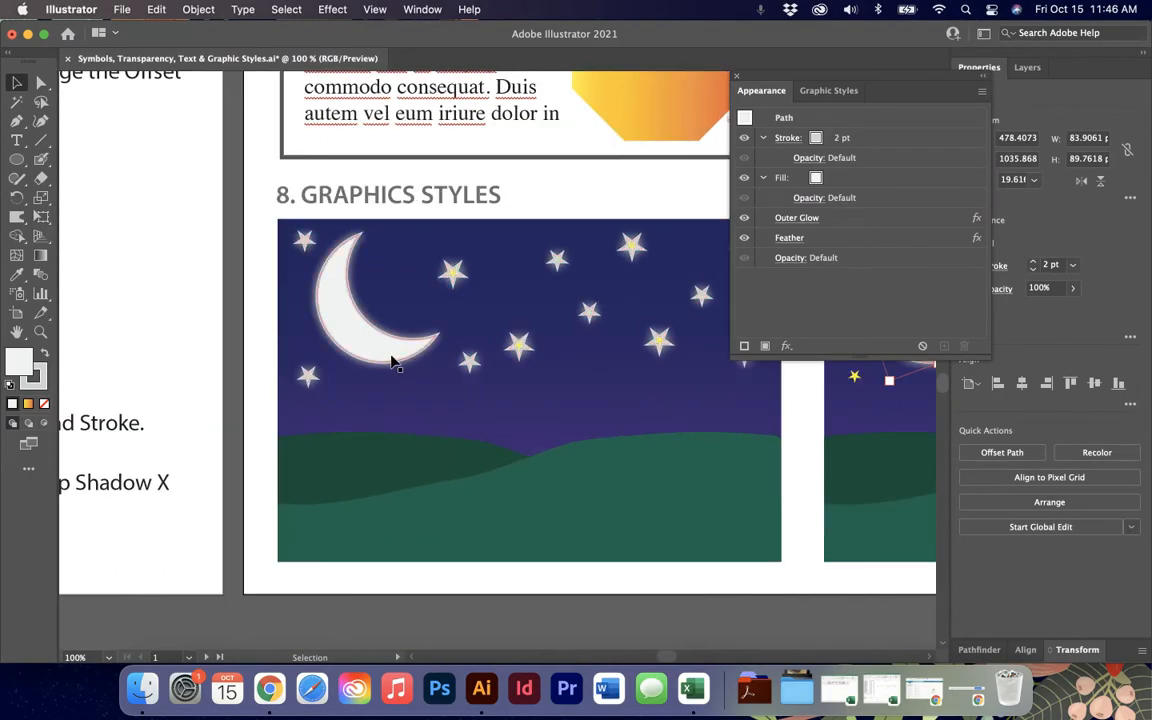
pyautogui.click(744, 218)
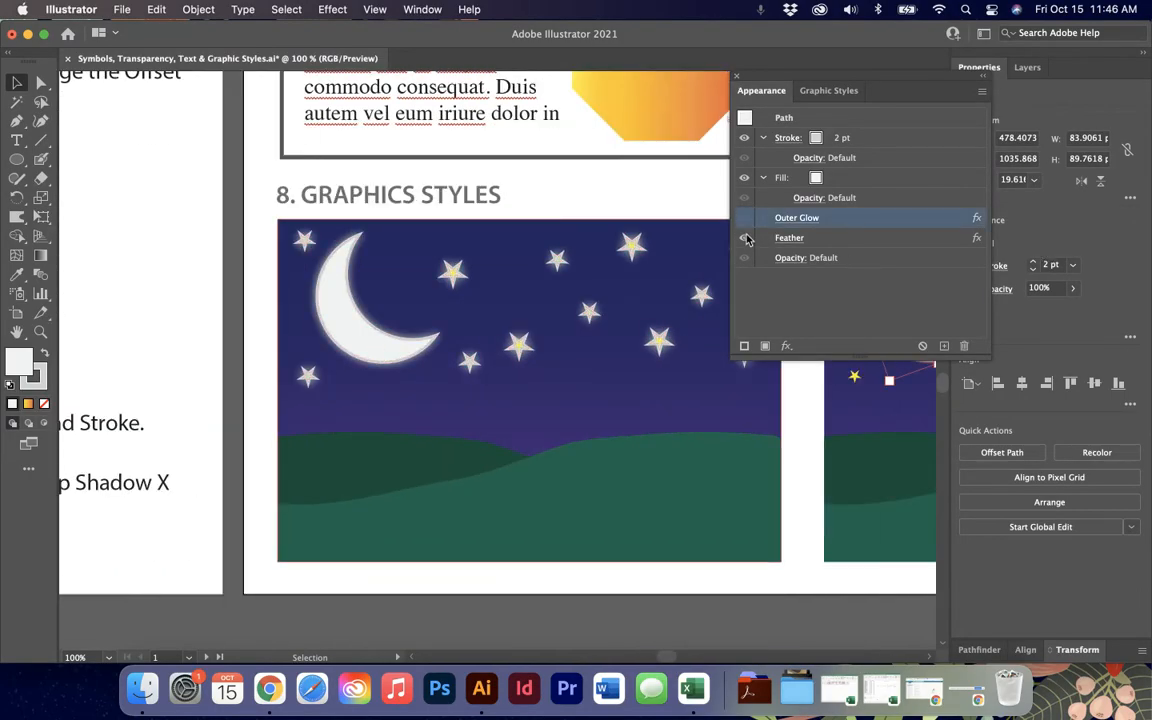
pyautogui.click(880, 138)
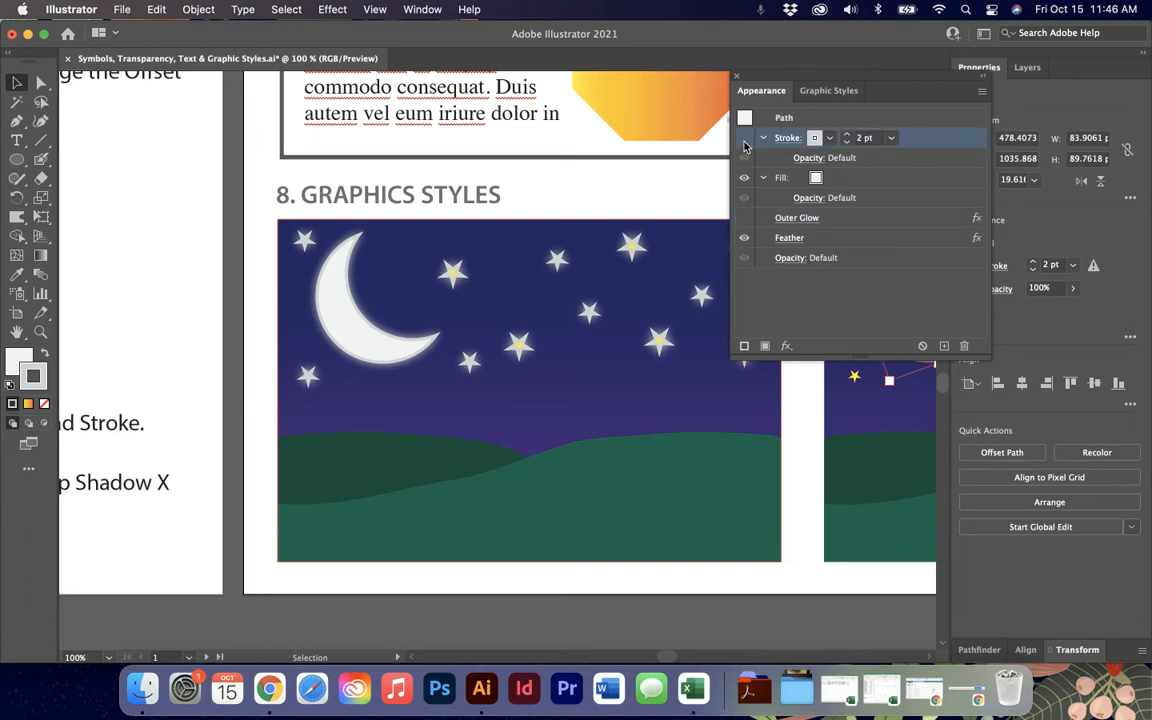
pyautogui.hscroll(10, 450, 340)
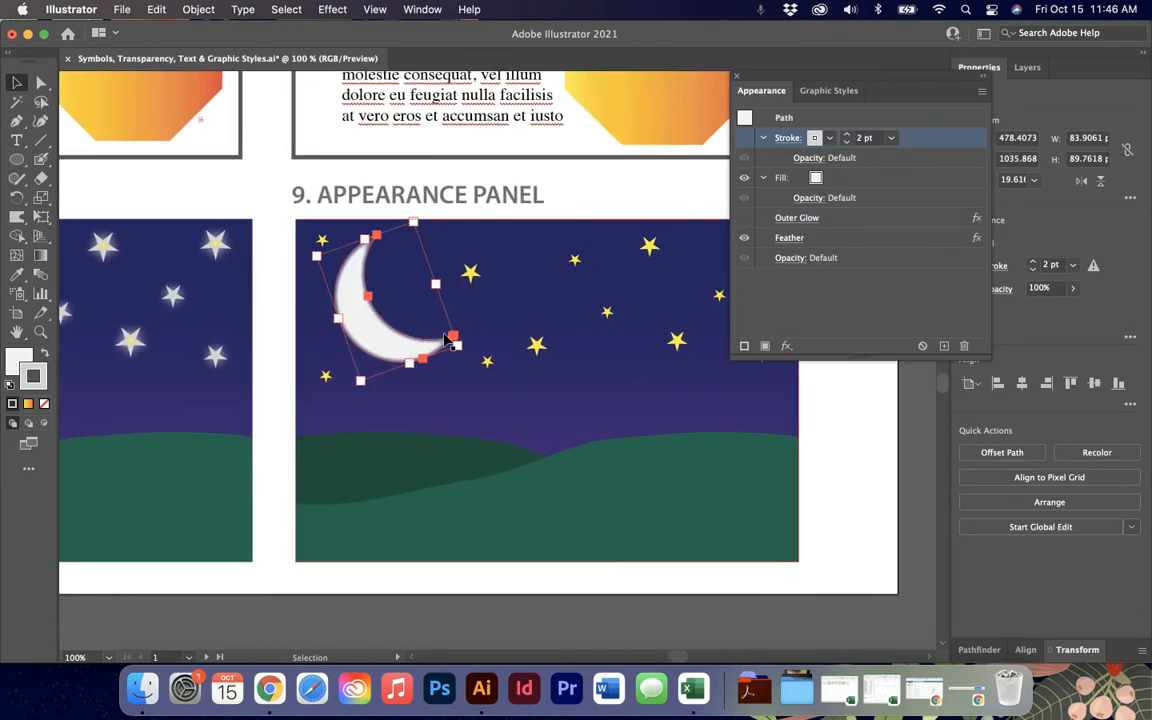
# Step: Delete the Outer Glow effect from the exercise 9 moon and undo the deletion
pyautogui.click(836, 219)
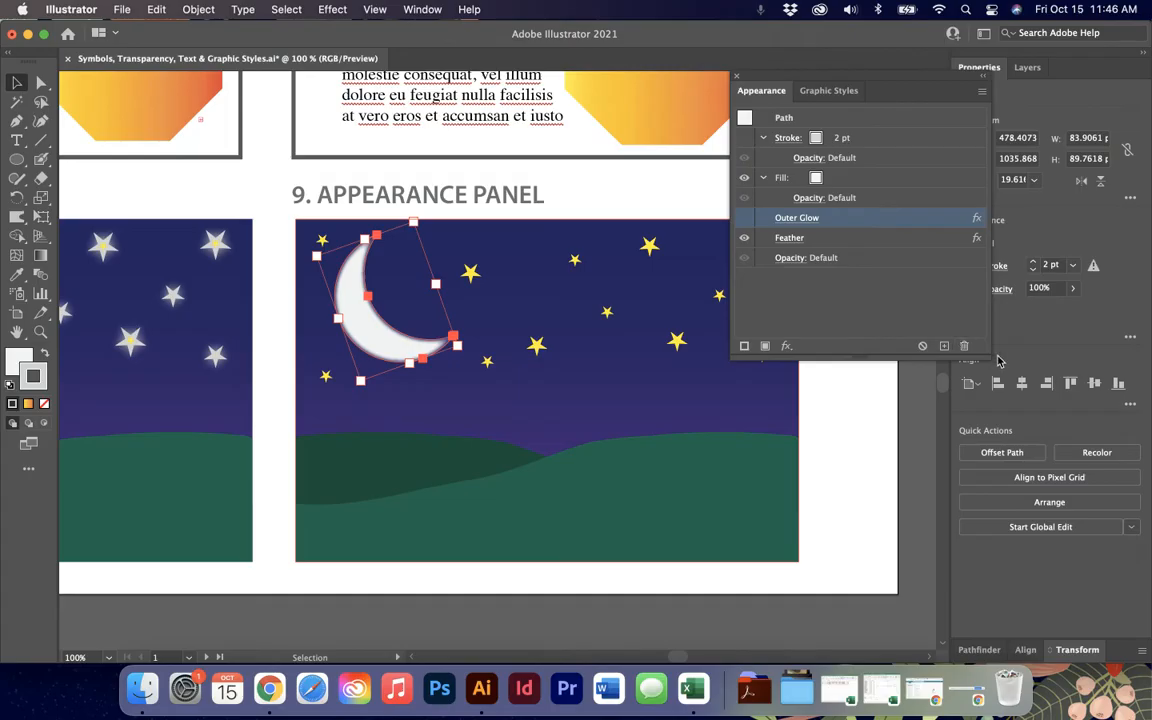
pyautogui.click(966, 346)
pyautogui.press('super+z')
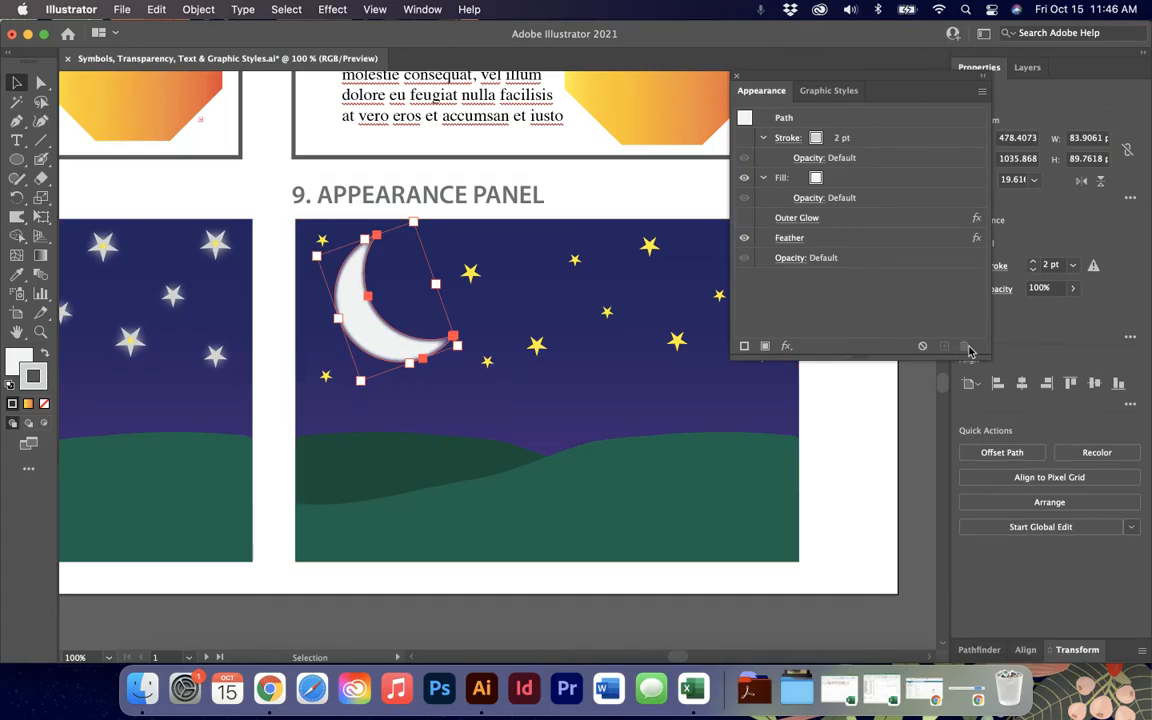
# Step: Toggle the visibility of the moon's Outer Glow and stroke on and back off, and deselect the moon
pyautogui.click(746, 219)
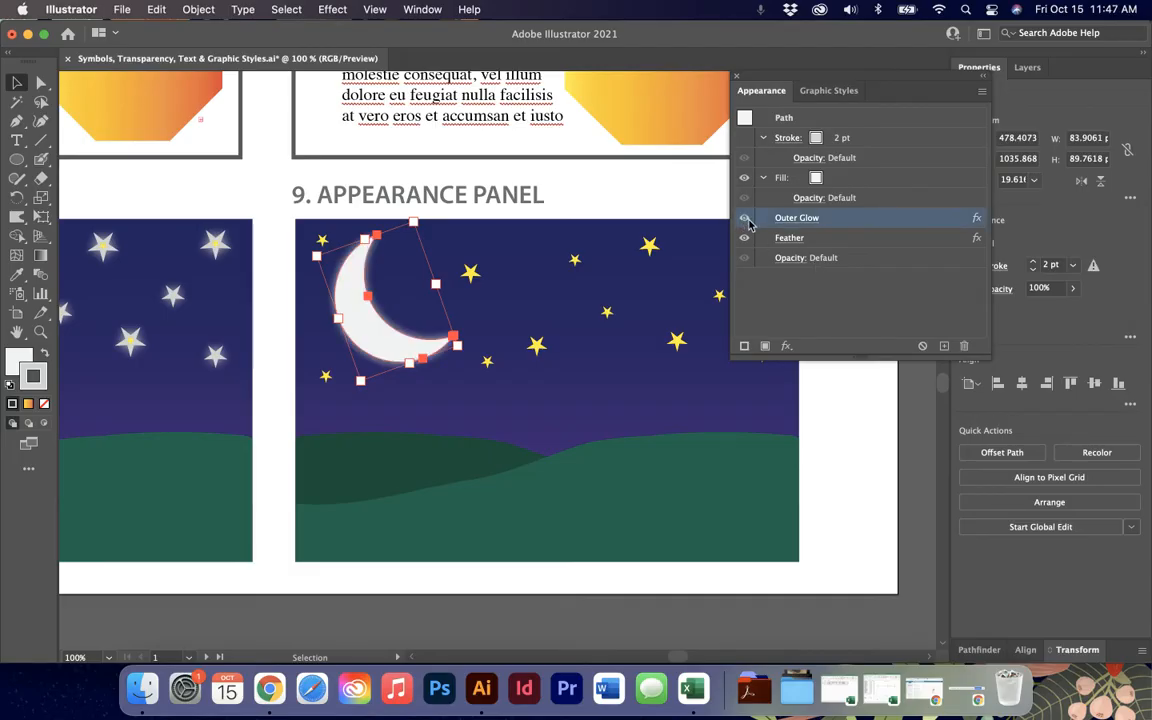
pyautogui.click(747, 140)
pyautogui.click(746, 140)
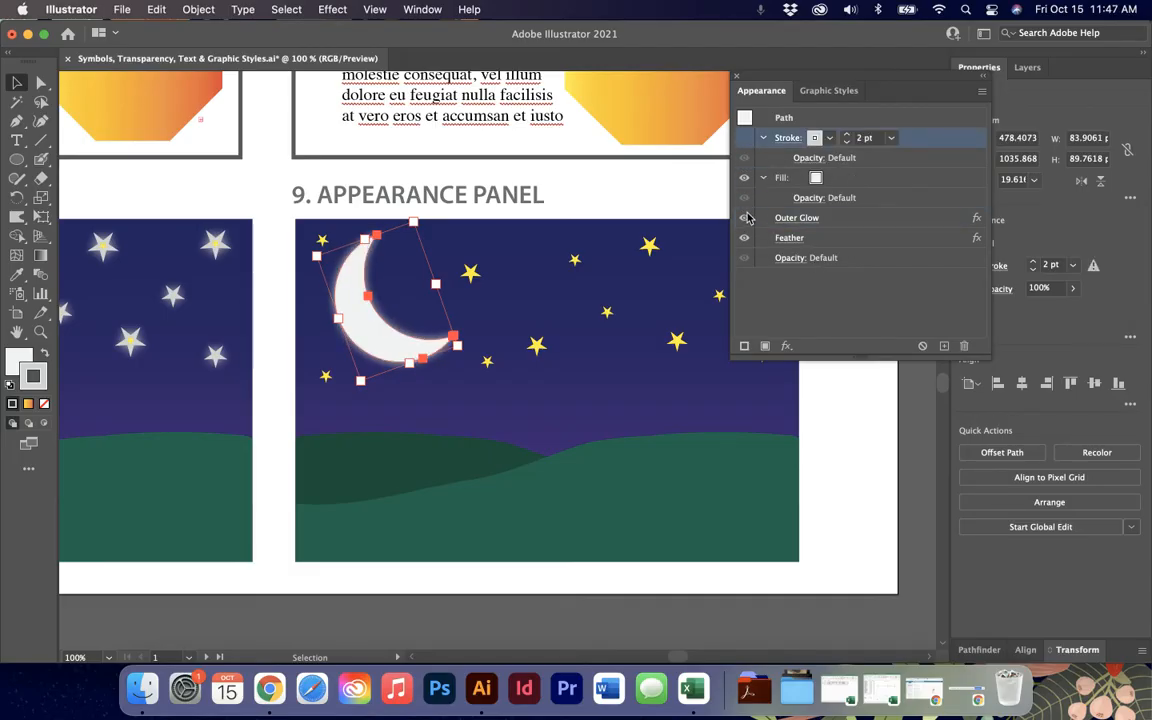
pyautogui.click(745, 219)
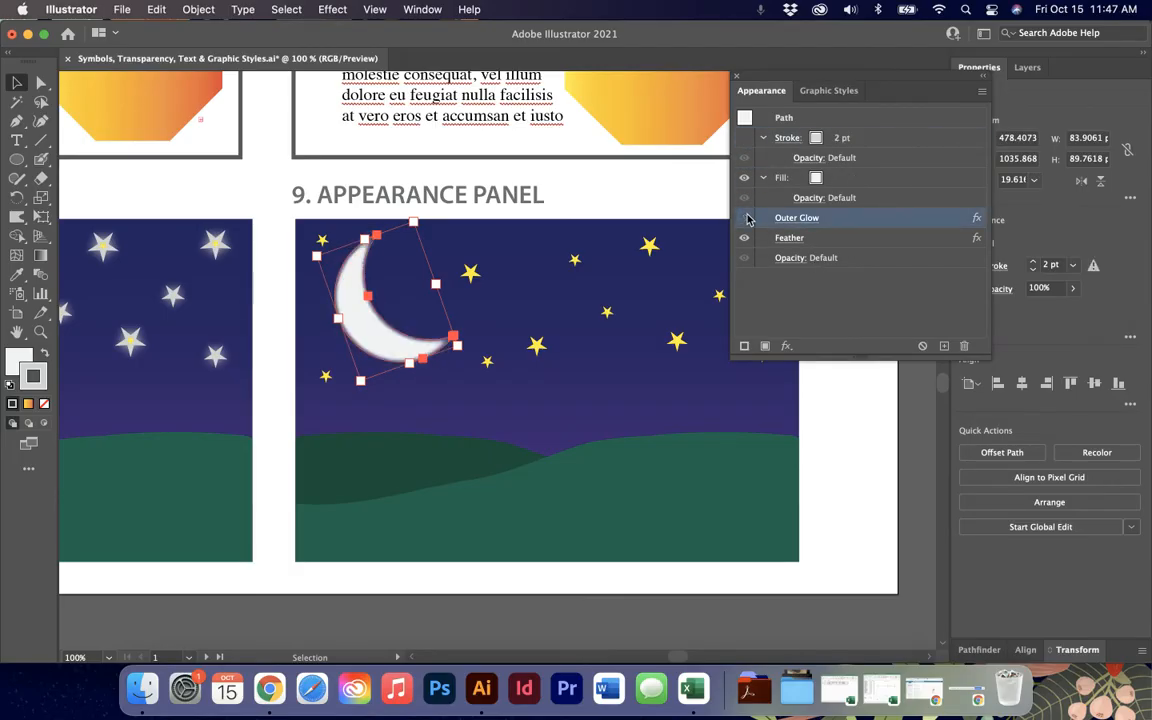
pyautogui.click(897, 428)
# Step: Isolate the exercise 9 hills group and turn on the Drop Shadow of the lighter green front hill
pyautogui.click(630, 522)
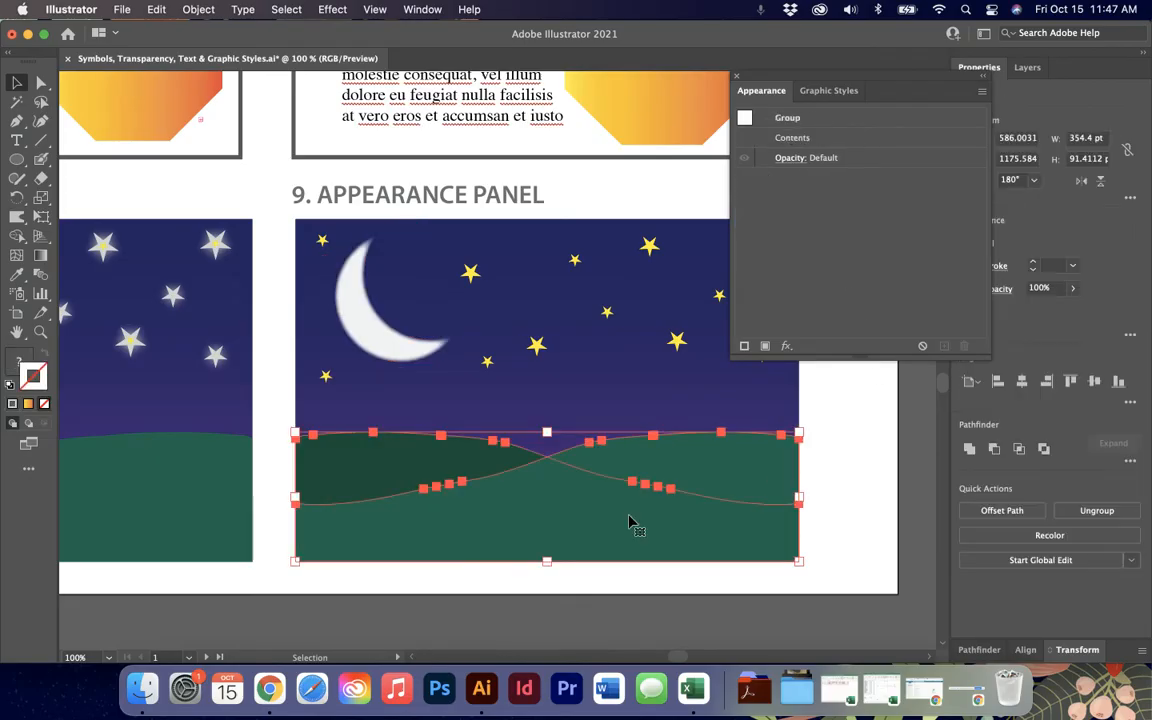
pyautogui.doubleClick(468, 500)
pyautogui.click(577, 455)
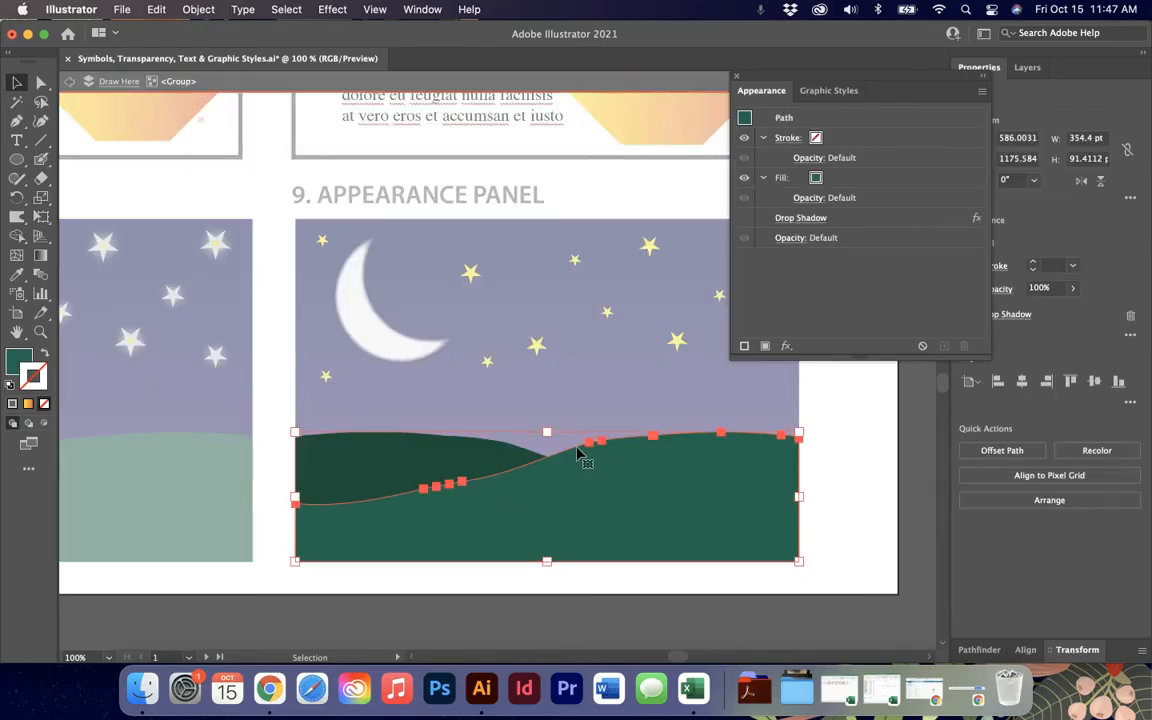
pyautogui.click(745, 218)
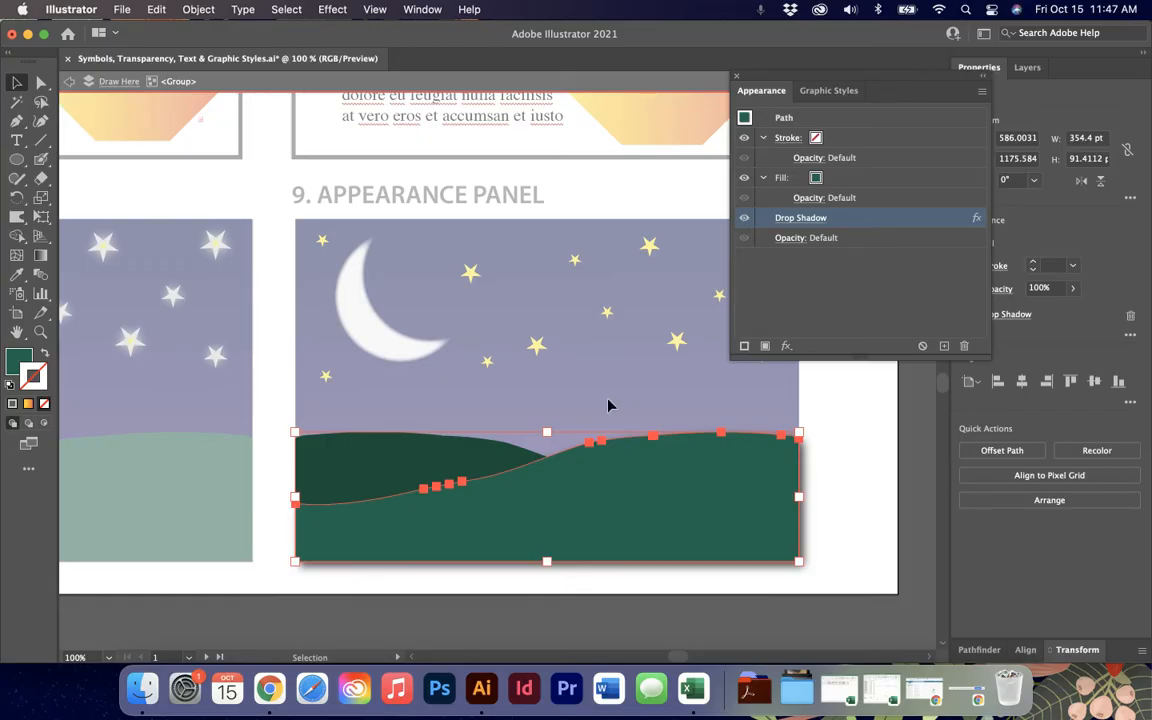
# Step: Set the lighter green hill's Drop Shadow X and Y offsets to -3 pt
pyautogui.click(819, 220)
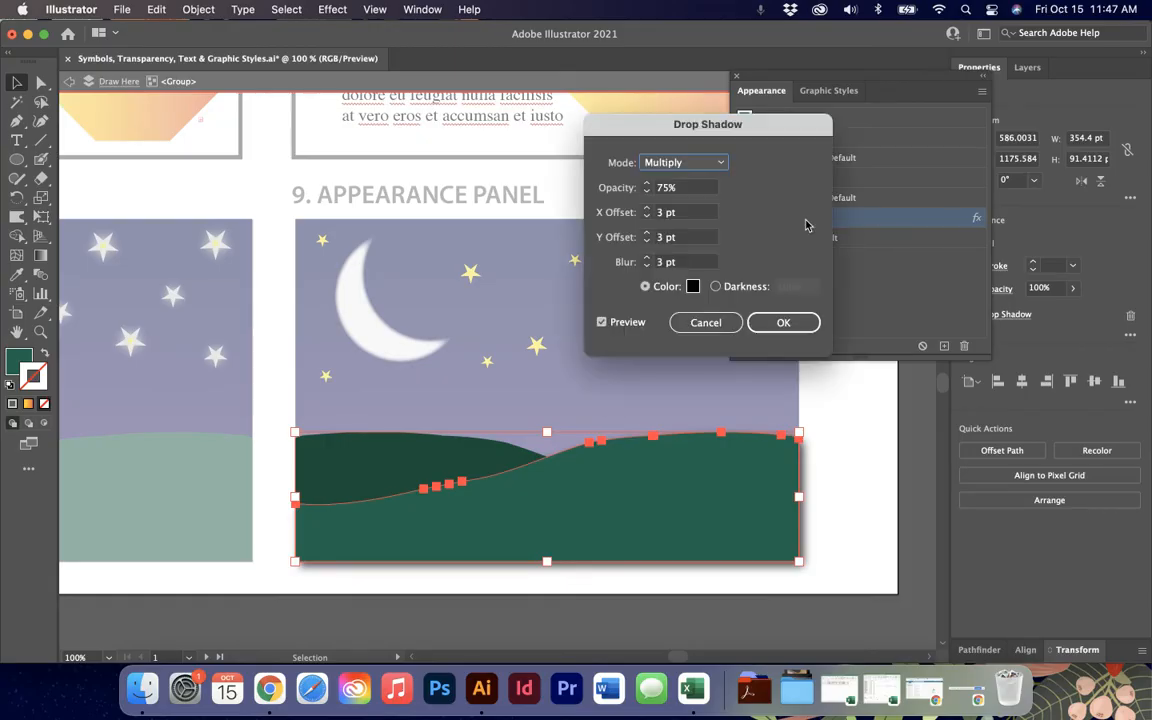
pyautogui.click(660, 214)
pyautogui.write('-')
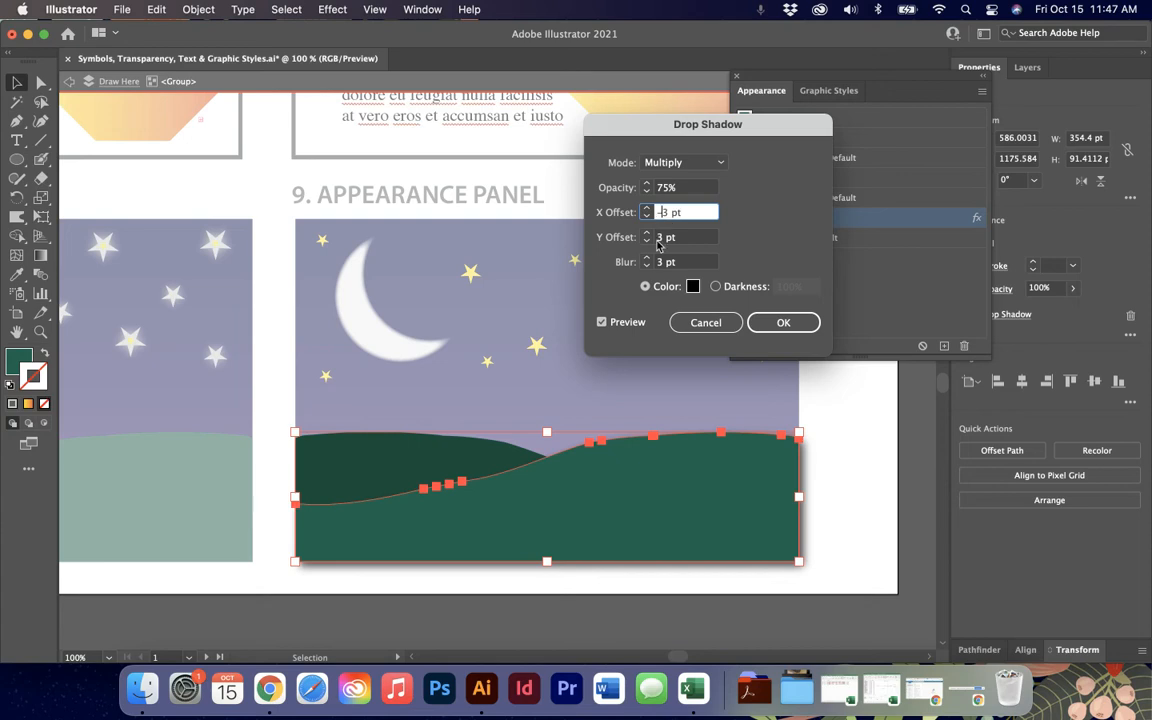
pyautogui.click(657, 239)
pyautogui.write('-')
pyautogui.click(782, 322)
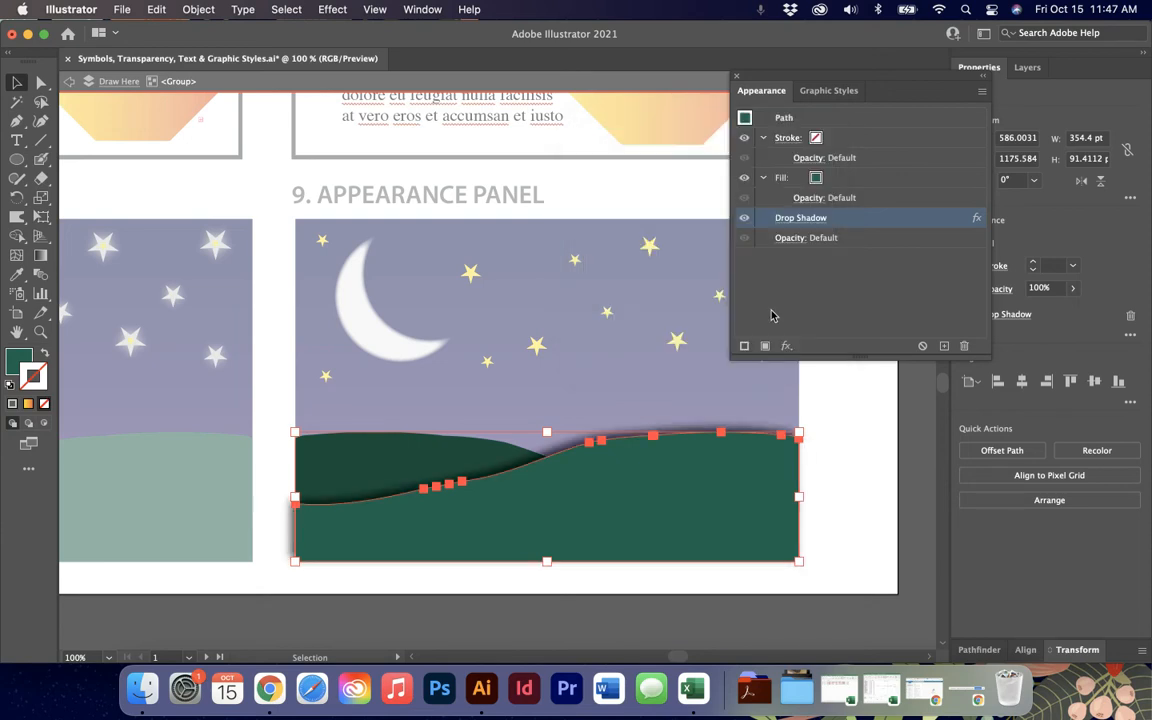
# Step: Turn on the dark green hill's Drop Shadow with X and Y offsets of -1 pt, and leave isolation mode
pyautogui.click(352, 457)
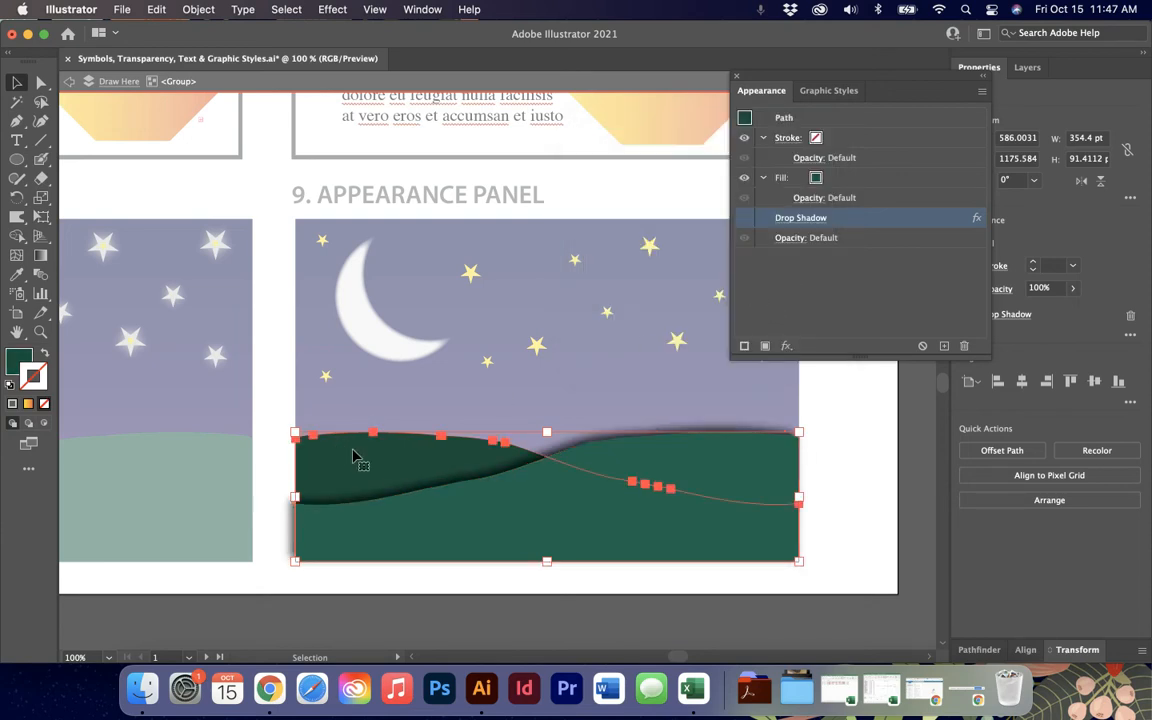
pyautogui.click(801, 218)
pyautogui.click(657, 213)
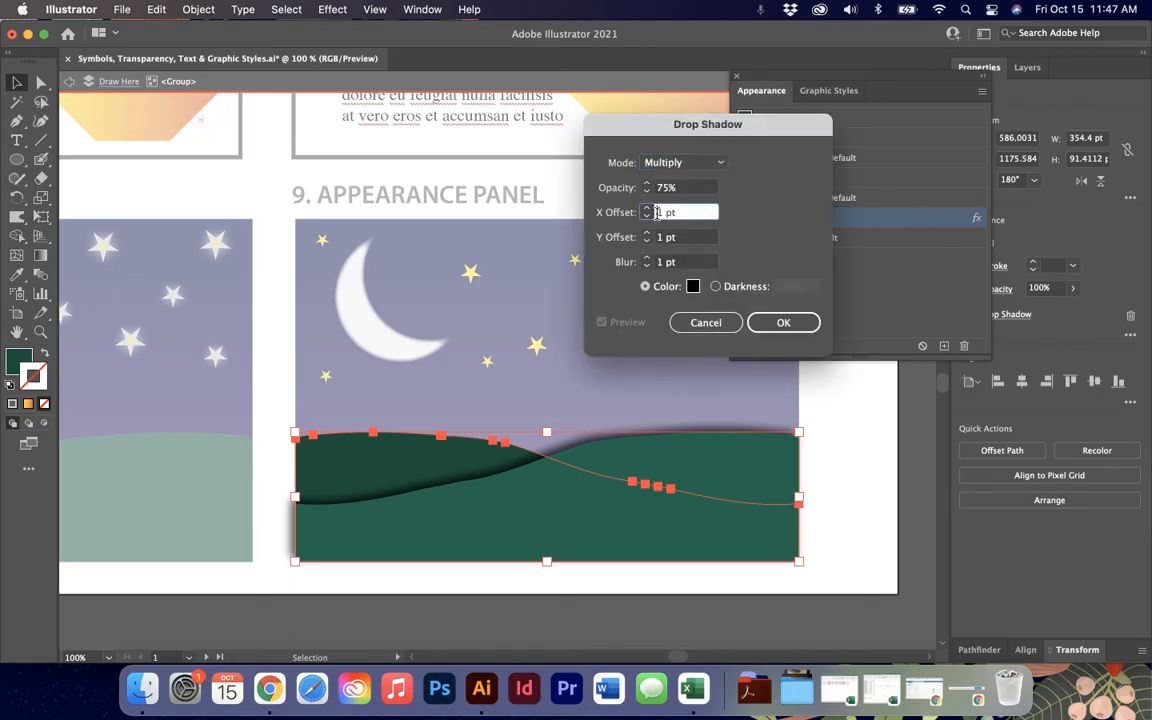
pyautogui.write('-')
pyautogui.click(657, 237)
pyautogui.write('-')
pyautogui.click(783, 323)
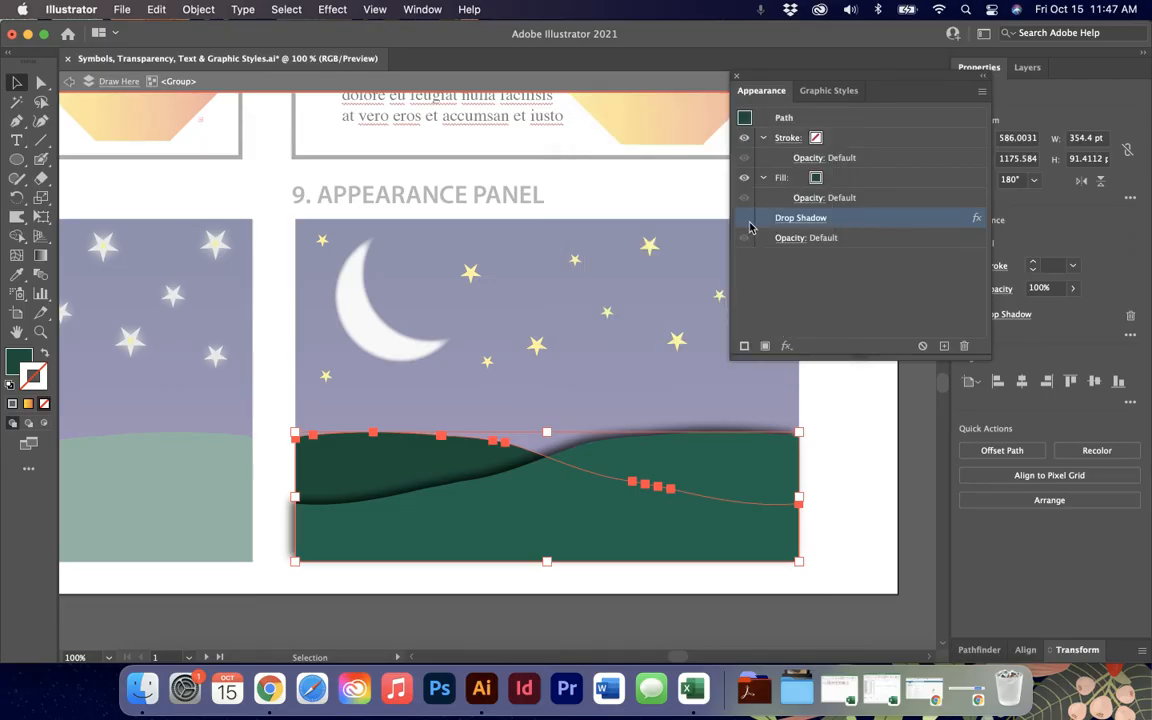
pyautogui.click(863, 490)
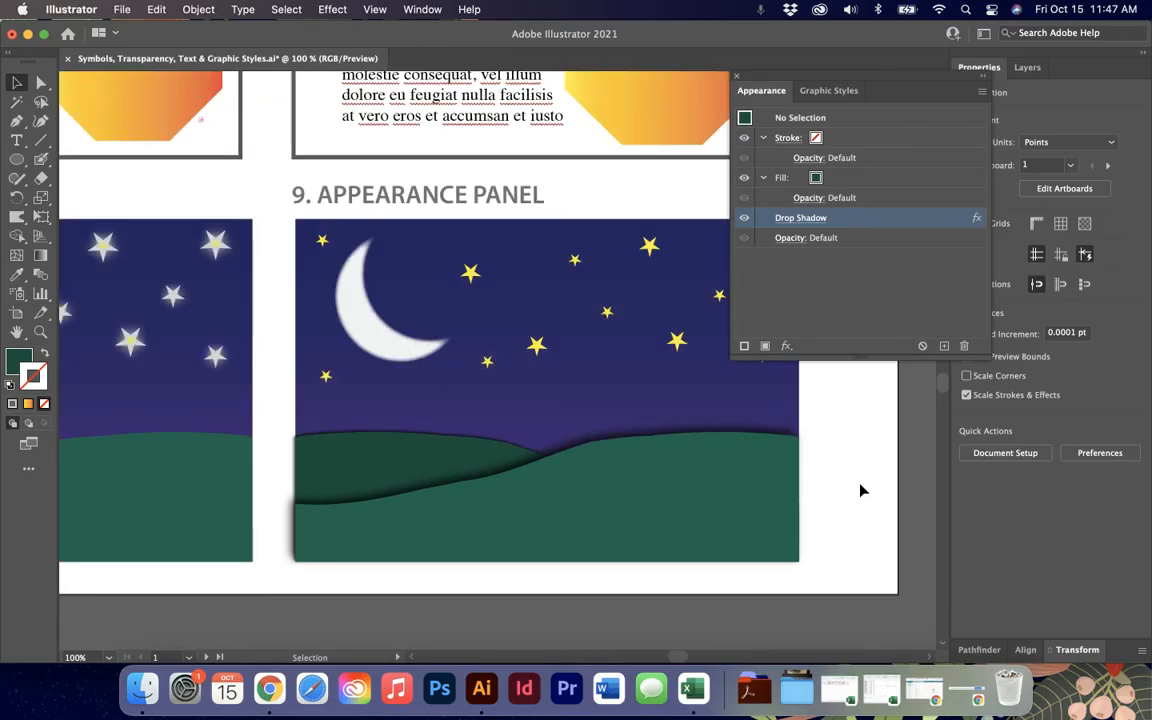
# Step: Review the whole worksheet beside its directions, with the floating Appearance settings closed
pyautogui.press('super+minus')
pyautogui.press('super+minus')
pyautogui.hscroll(-10, 863, 490)
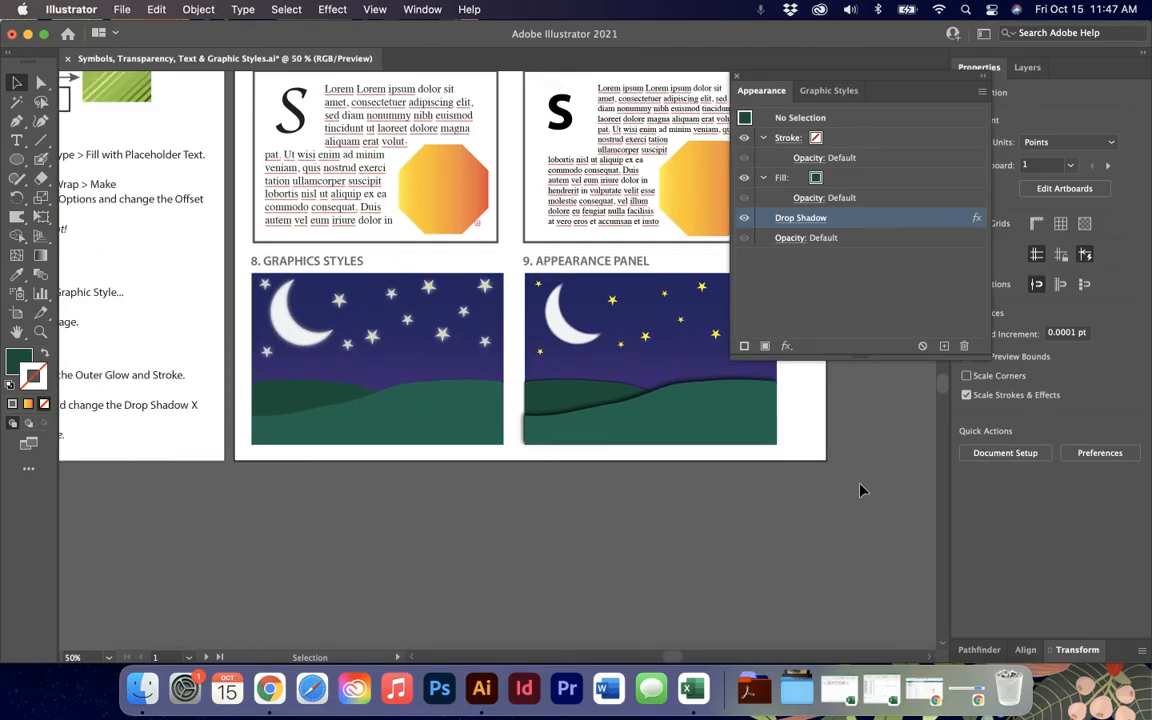
pyautogui.hscroll(-10, 863, 490)
pyautogui.scroll(2, 863, 490)
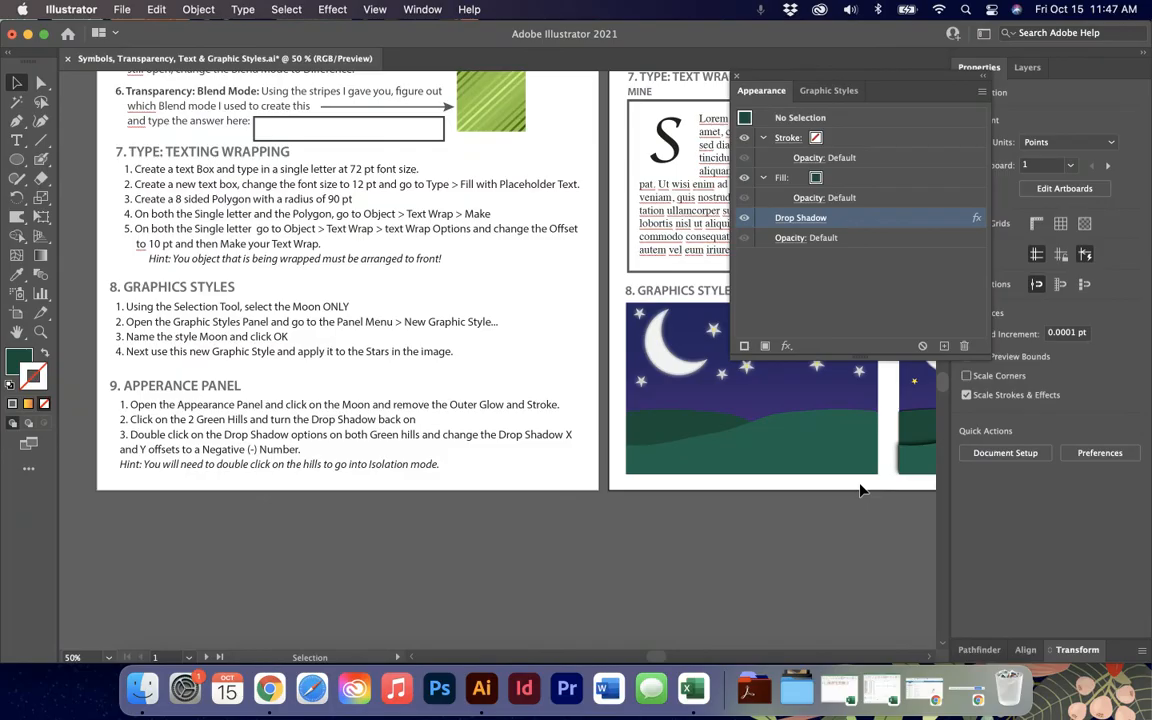
pyautogui.scroll(-3, 863, 490)
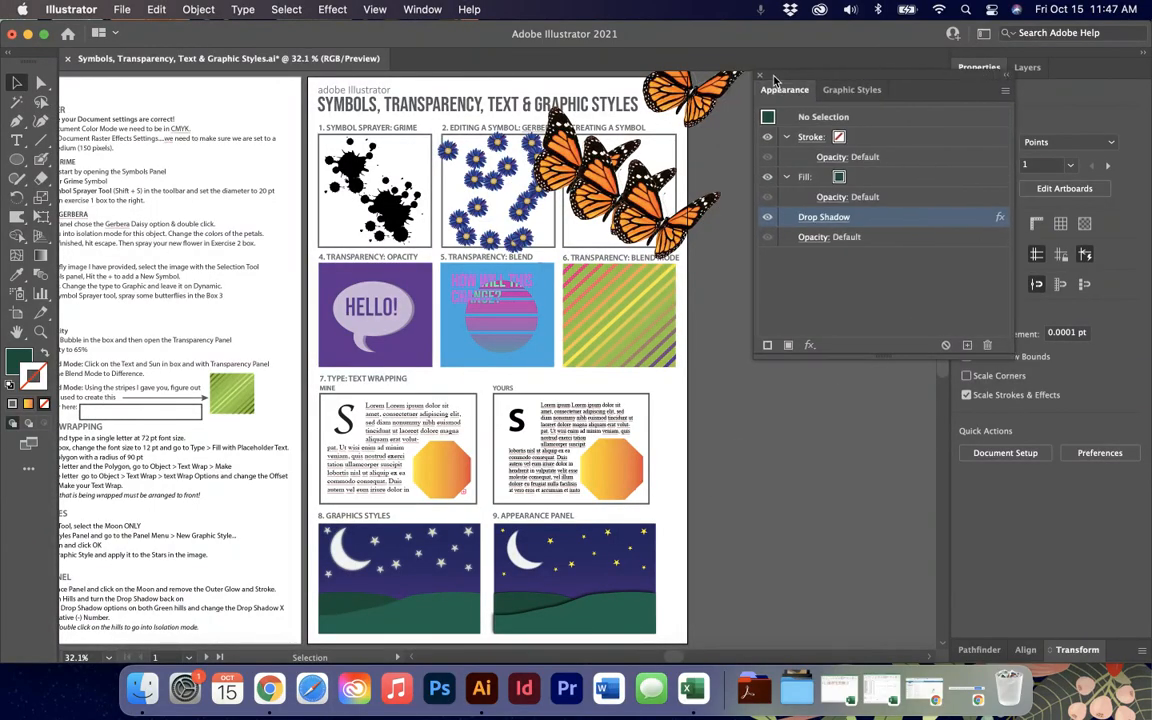
pyautogui.click(736, 76)
pyautogui.hscroll(-3, 535, 340)
pyautogui.hscroll(-3, 535, 340)
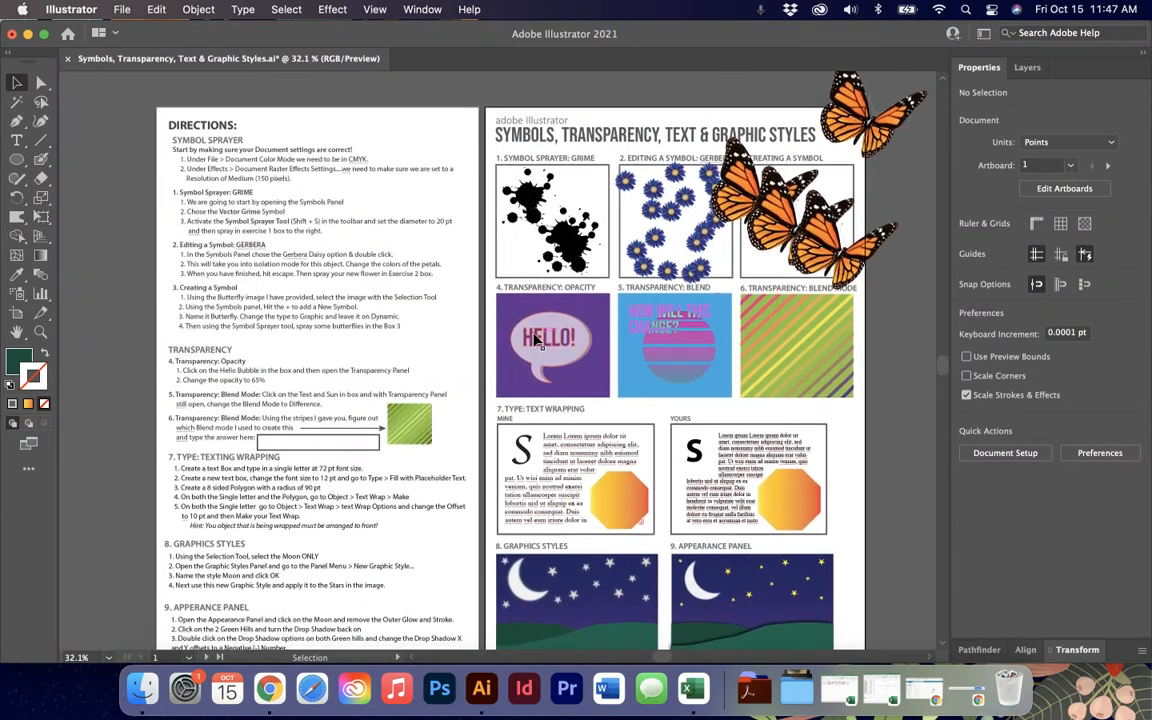